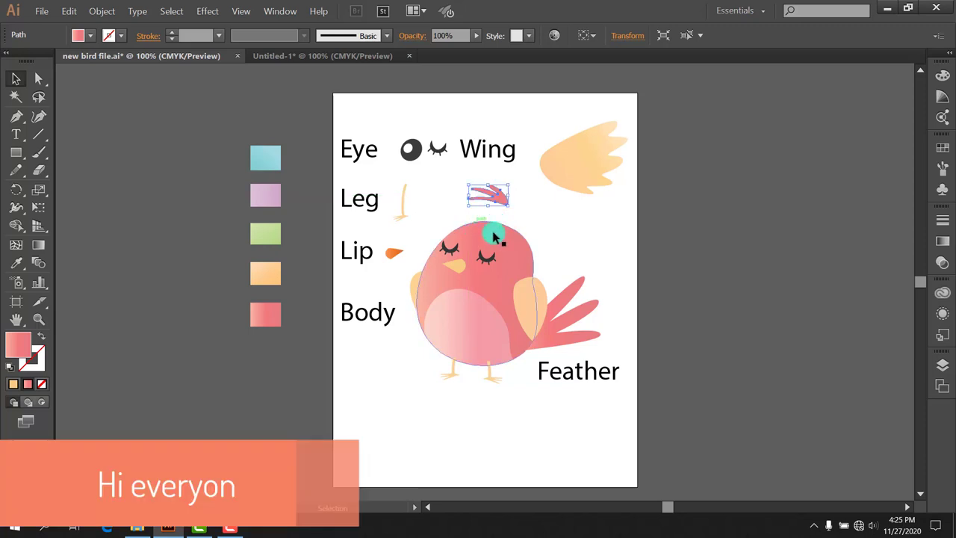
- Place the small pink feather tuft on top of the bird's head
left_click_drag(493, 212, 482, 231)
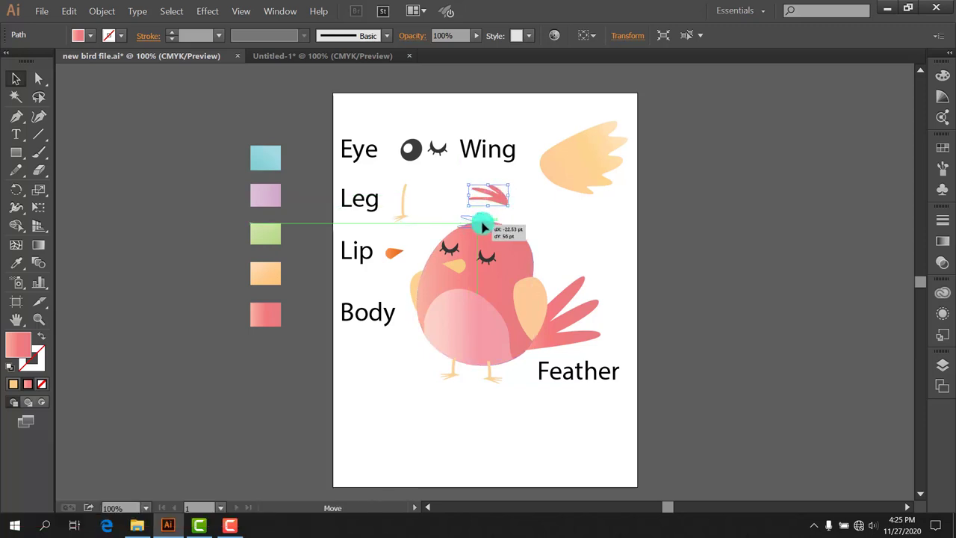
left_click(595, 278)
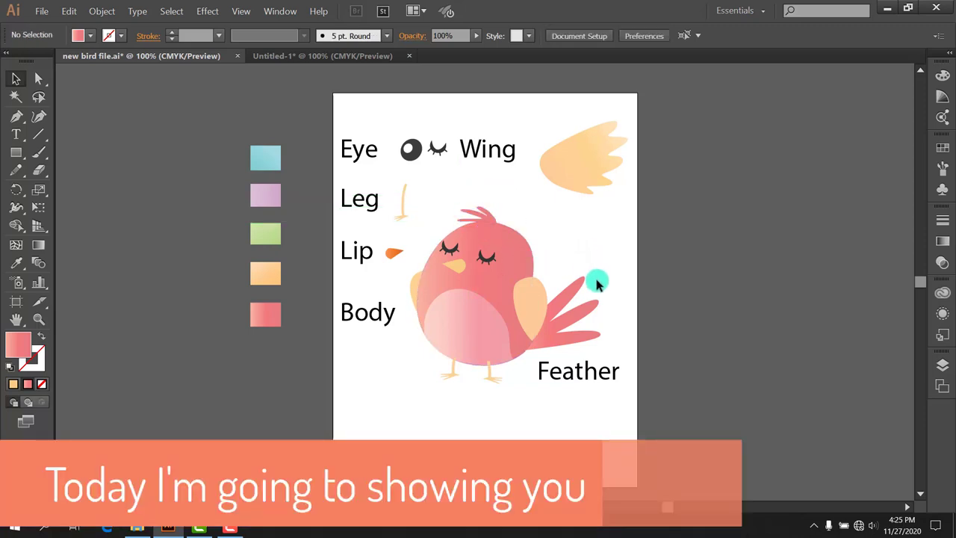
left_click_drag(484, 219, 492, 226)
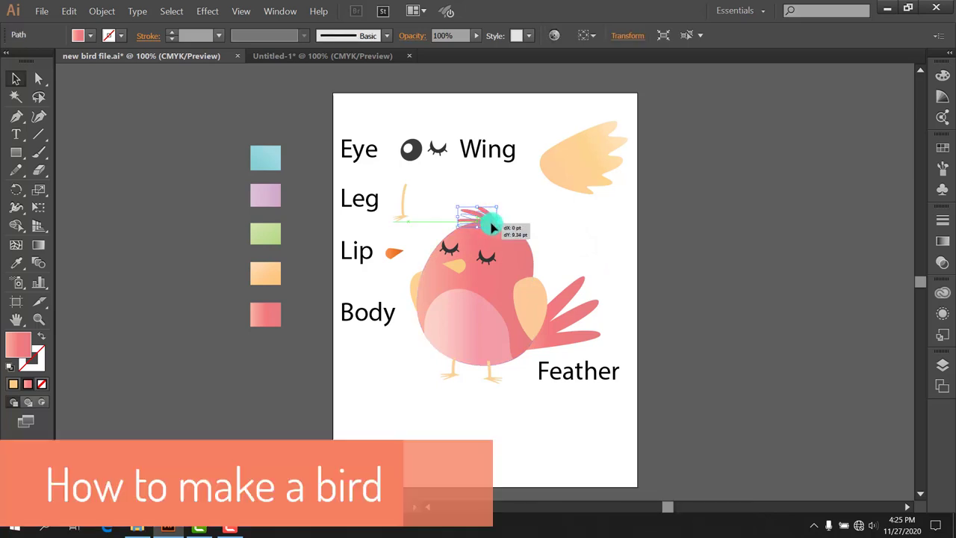
- Nudge the tail feathers slightly left, then select the loose wing shape
mouse_move(605, 331)
left_mouse_down()
mouse_move(559, 327)
mouse_move(583, 329)
left_mouse_up()
left_click(604, 217)
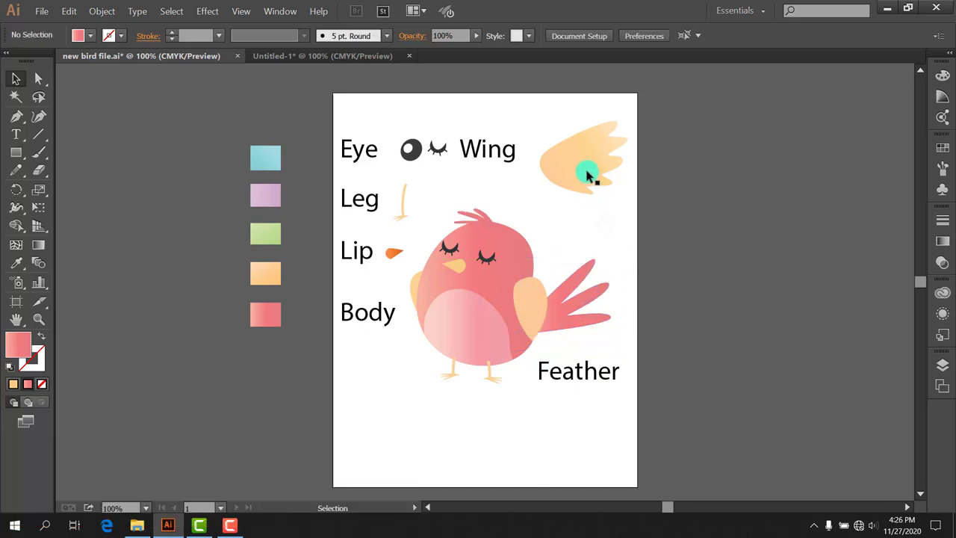
left_click(585, 169)
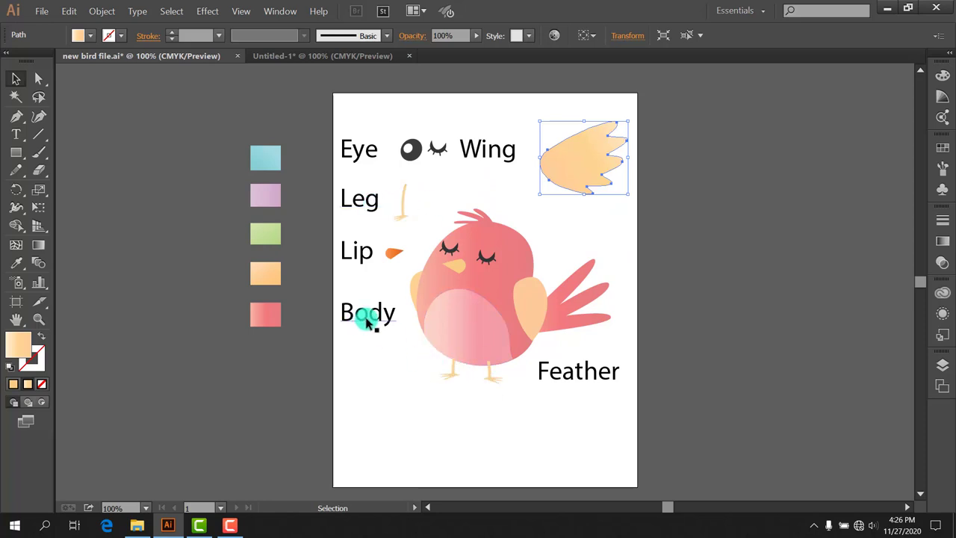
left_click(502, 275)
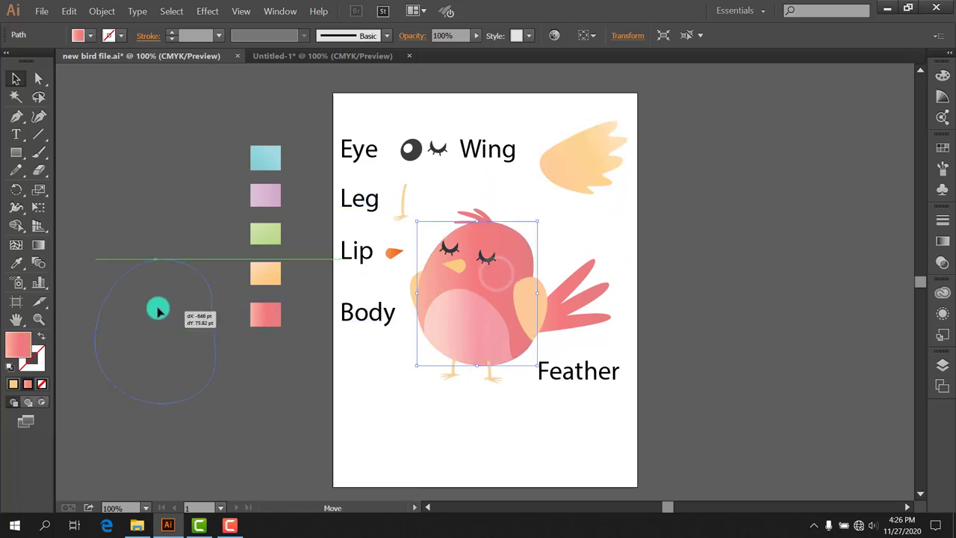
mouse_move(423, 298)
left_mouse_down()
mouse_move(161, 314)
mouse_move(187, 303)
left_mouse_up()
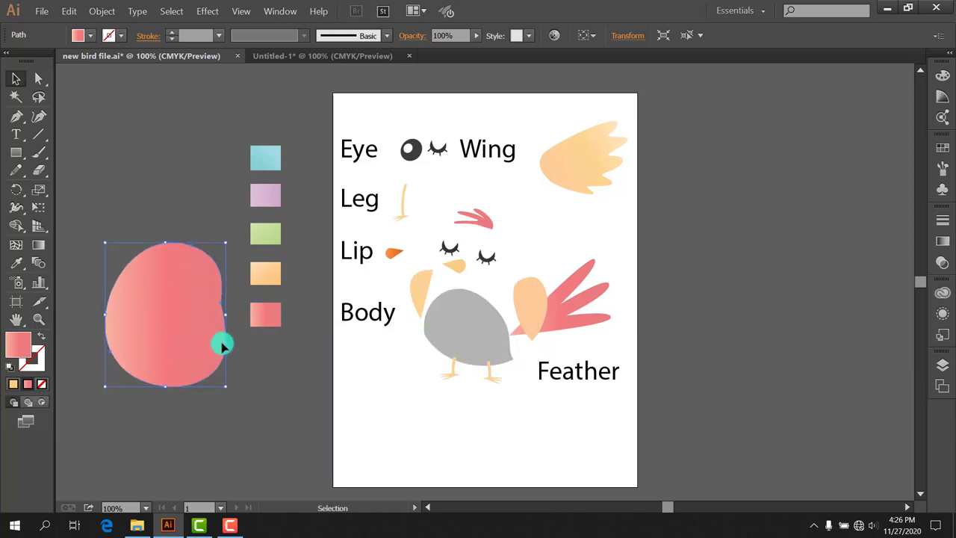
key("a")
key("ctrl+z")
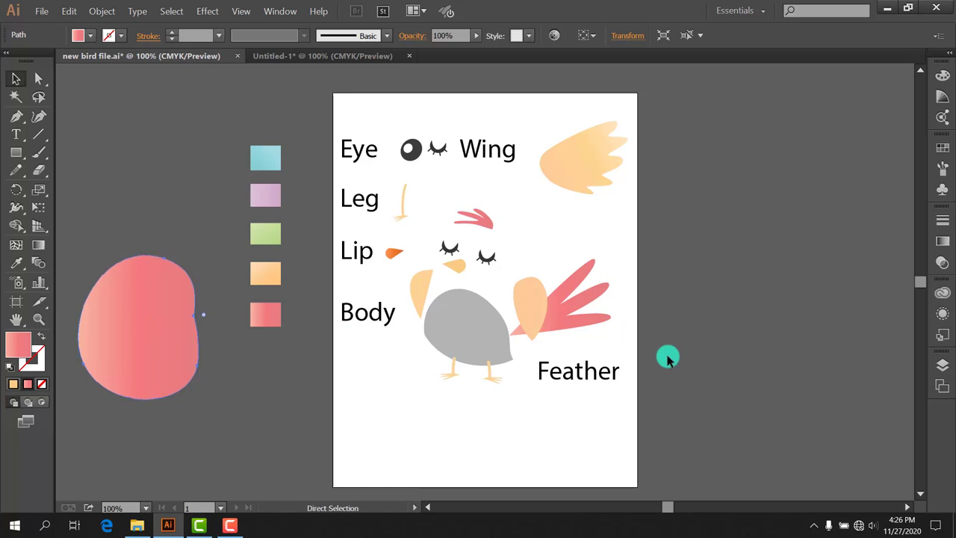
key("ctrl+shift+z")
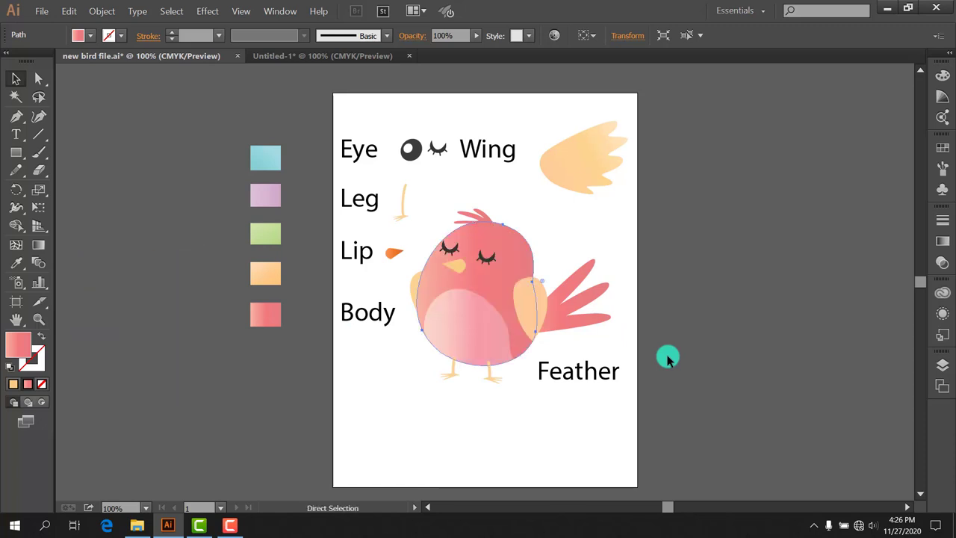
left_click_drag(481, 336, 369, 394)
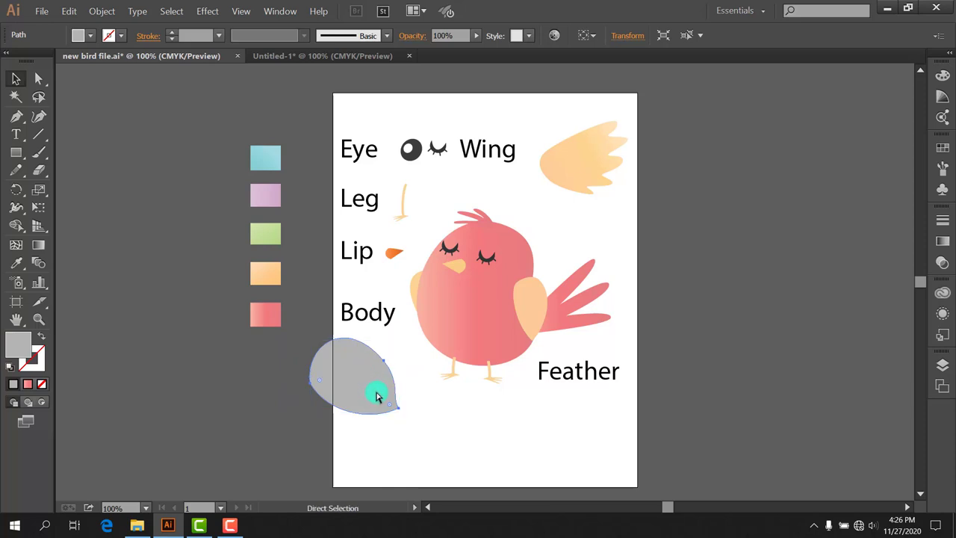
key("ctrl+z")
left_click_drag(535, 312, 557, 257)
key("ctrl+z")
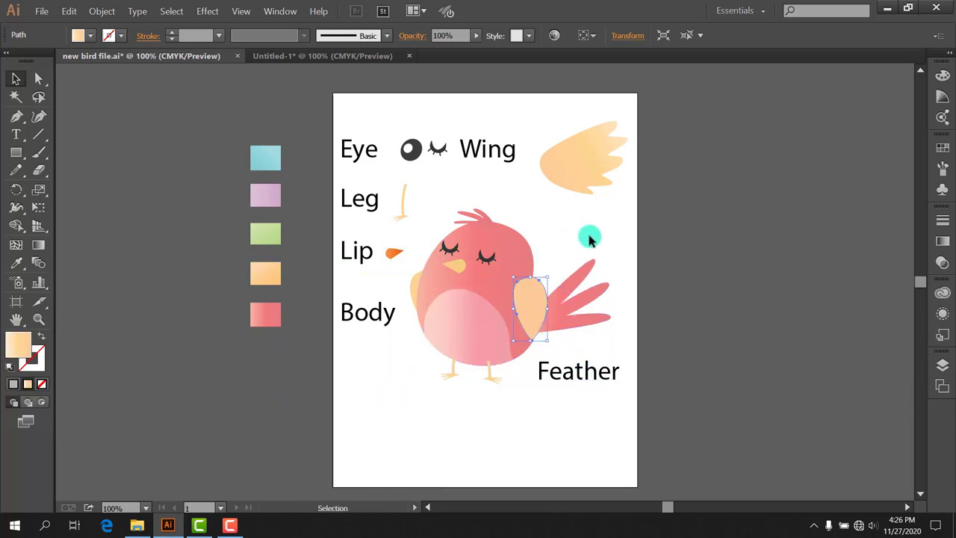
mouse_move(581, 174)
left_mouse_down()
mouse_move(546, 301)
mouse_move(562, 299)
left_mouse_up()
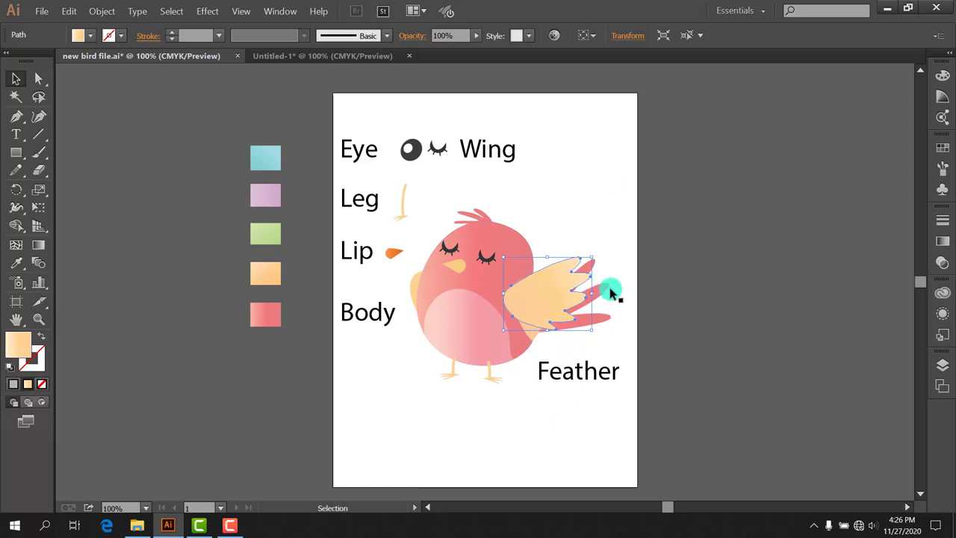
key("a")
key("ctrl+z")
key("v")
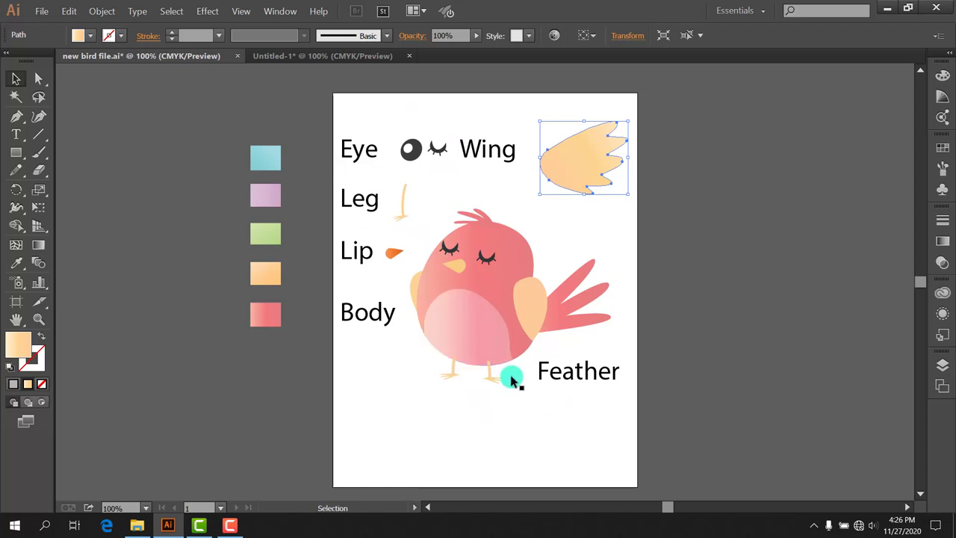
left_click(423, 288)
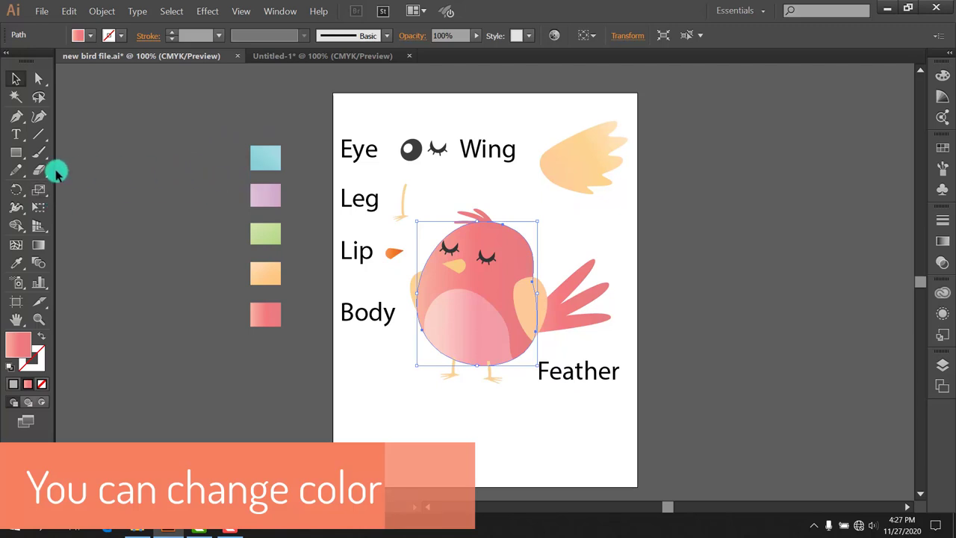
- Sample the blue, lavender, green, orange and pink-red swatches onto the body, then match it to the red tail
left_click(15, 262)
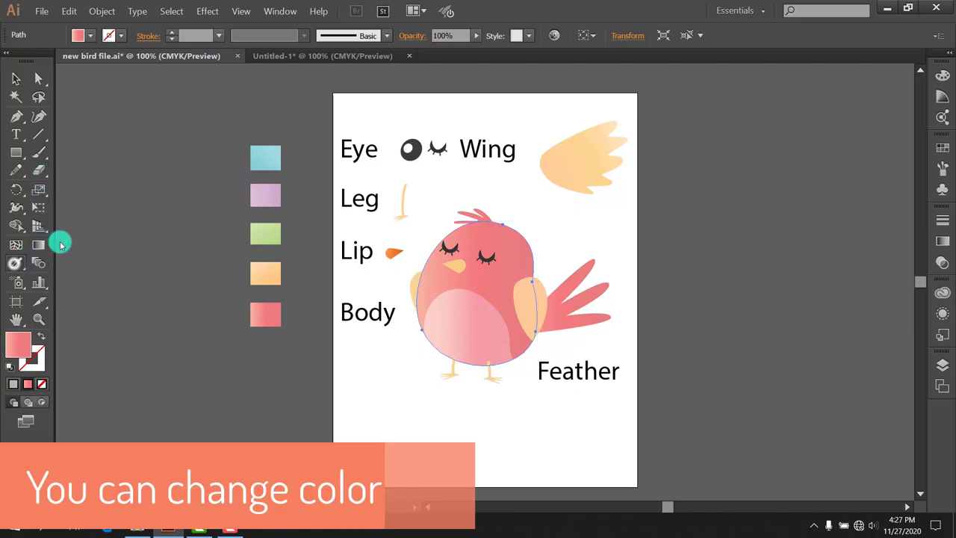
left_click(269, 155)
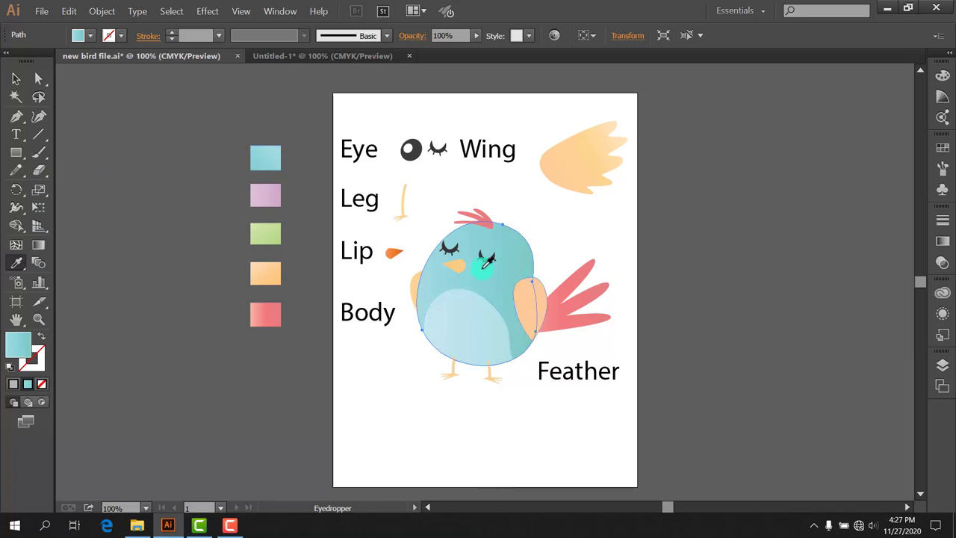
left_click(264, 196)
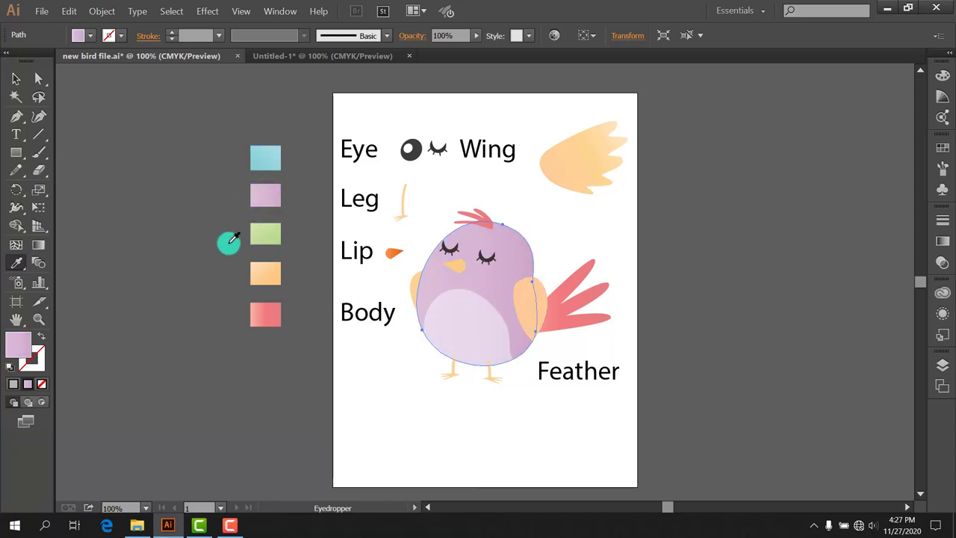
left_click(265, 234)
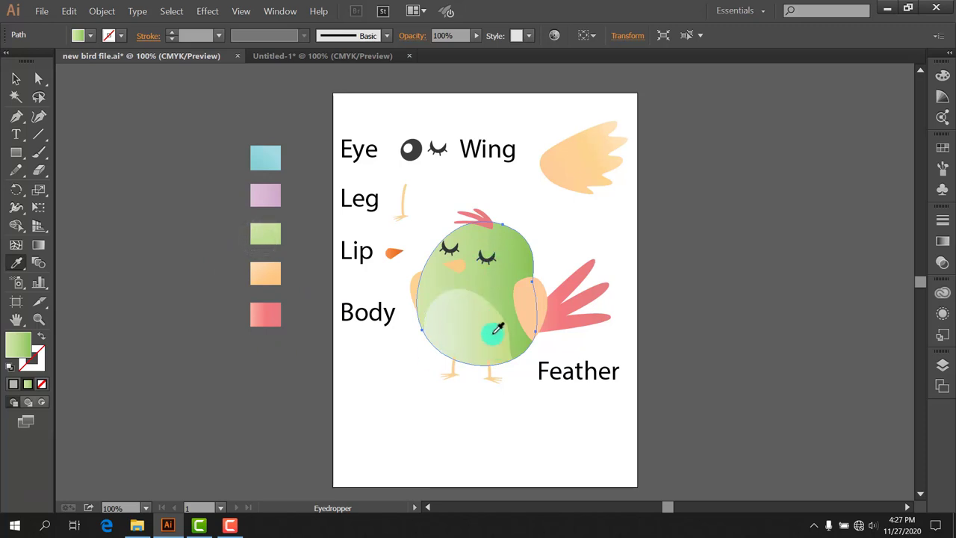
left_click(265, 271)
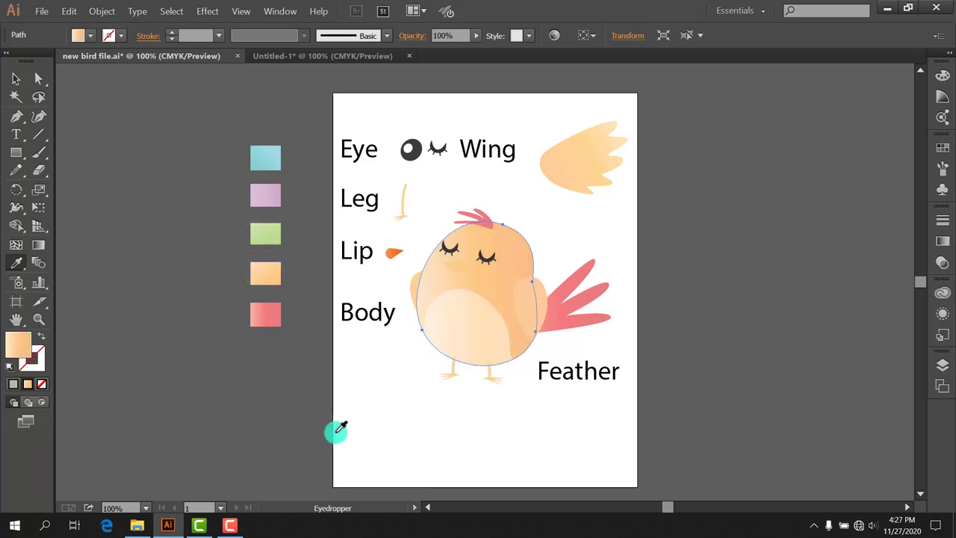
left_click(267, 314)
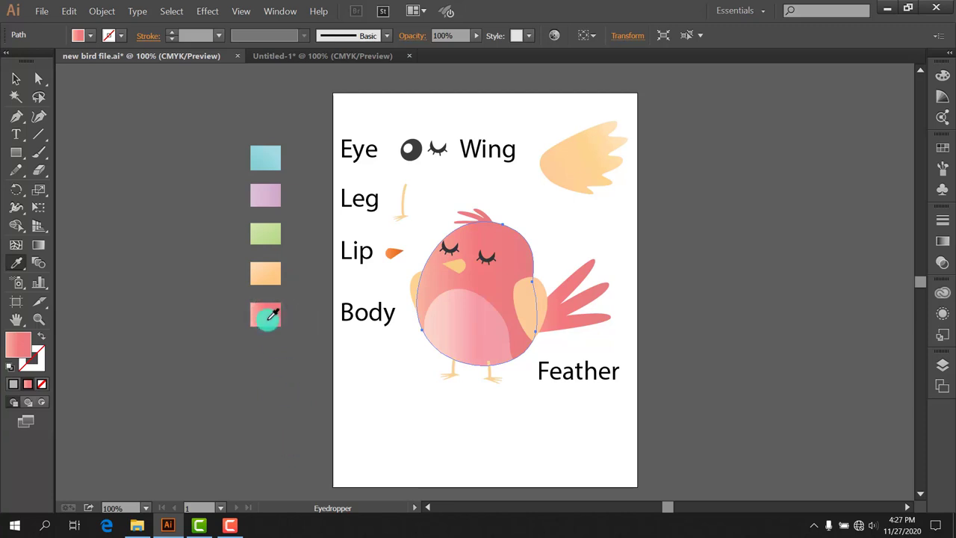
left_click(267, 274)
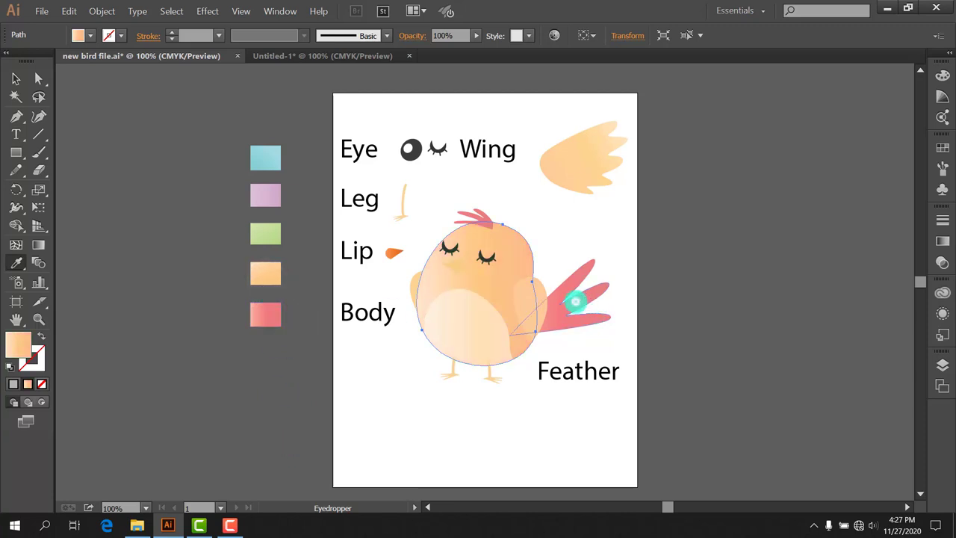
left_click(575, 301)
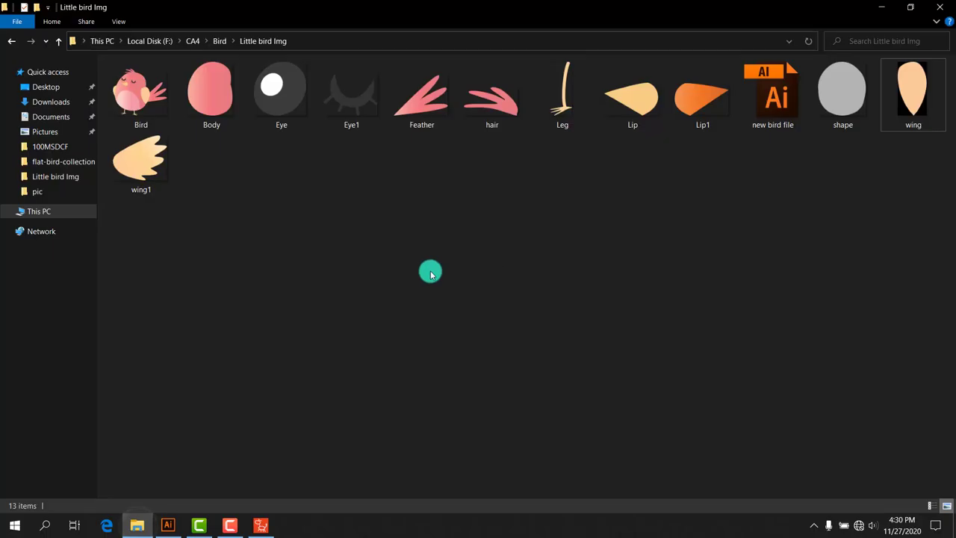
- Refresh the saved parts folder and drag the Bird image into Cartoon Animator
right_click(417, 261)
left_click(466, 335)
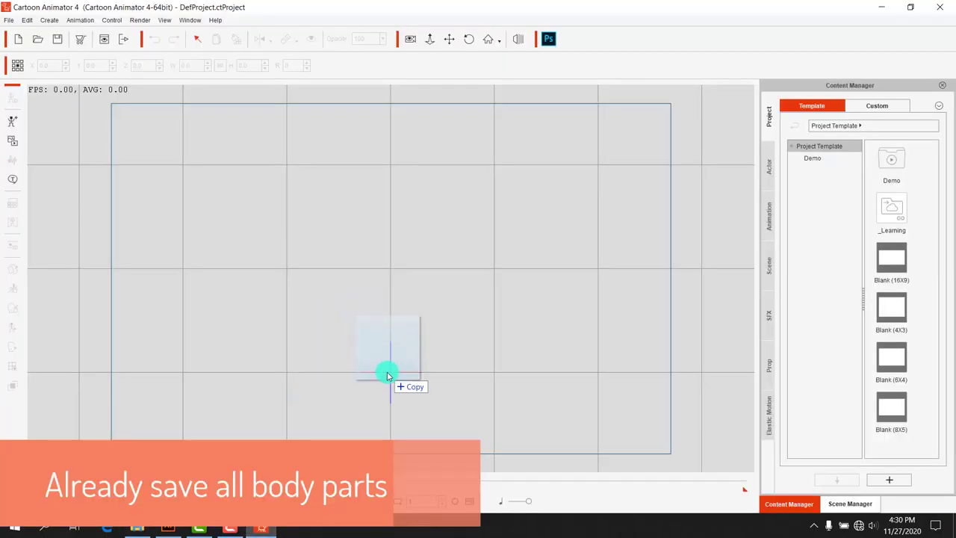
left_click_drag(257, 417, 388, 367)
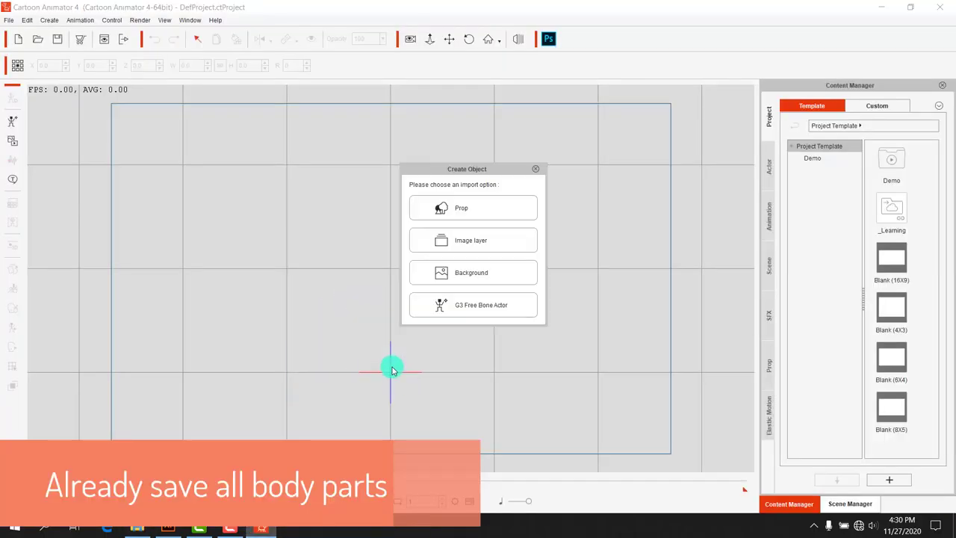
- Import the bird as a G3 Free Bone Actor and start the first bone at the belly
left_click(471, 314)
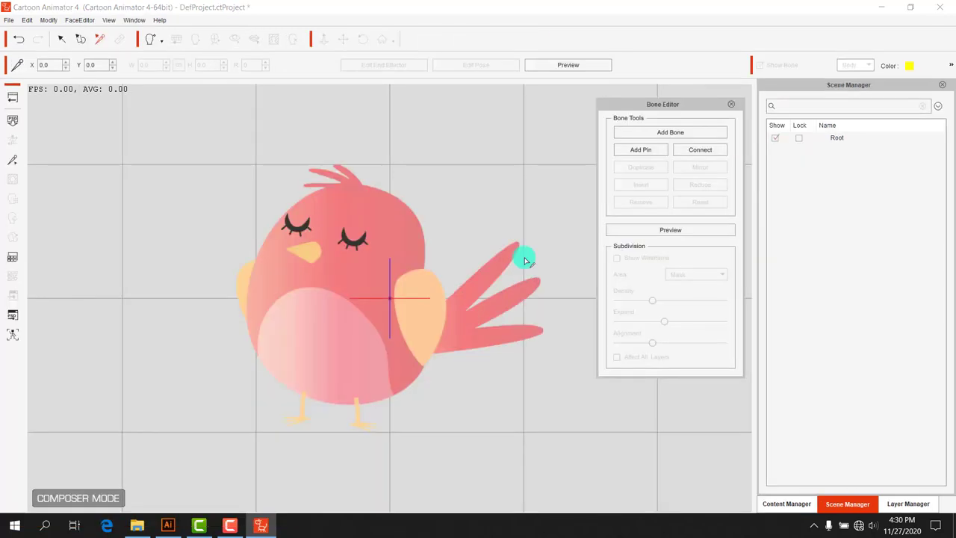
left_click(669, 132)
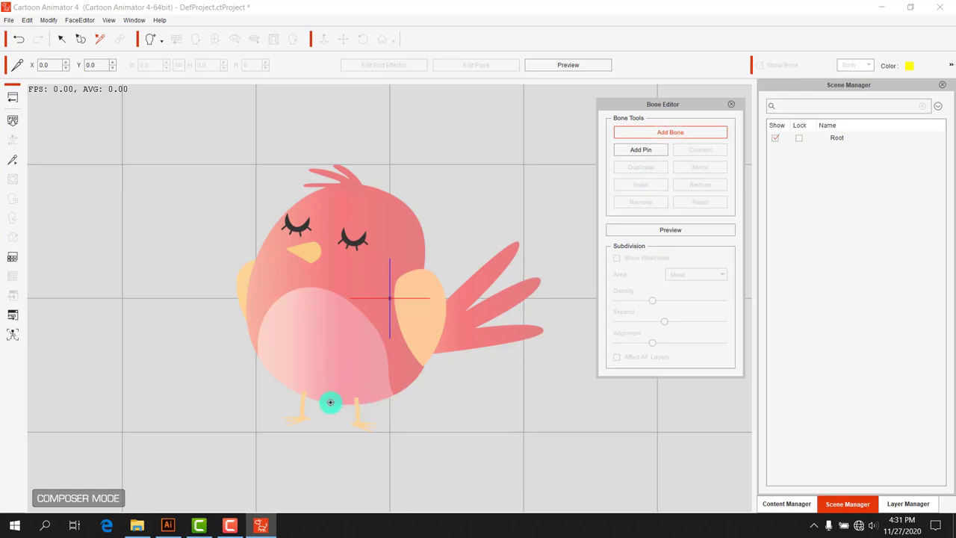
left_click(333, 373)
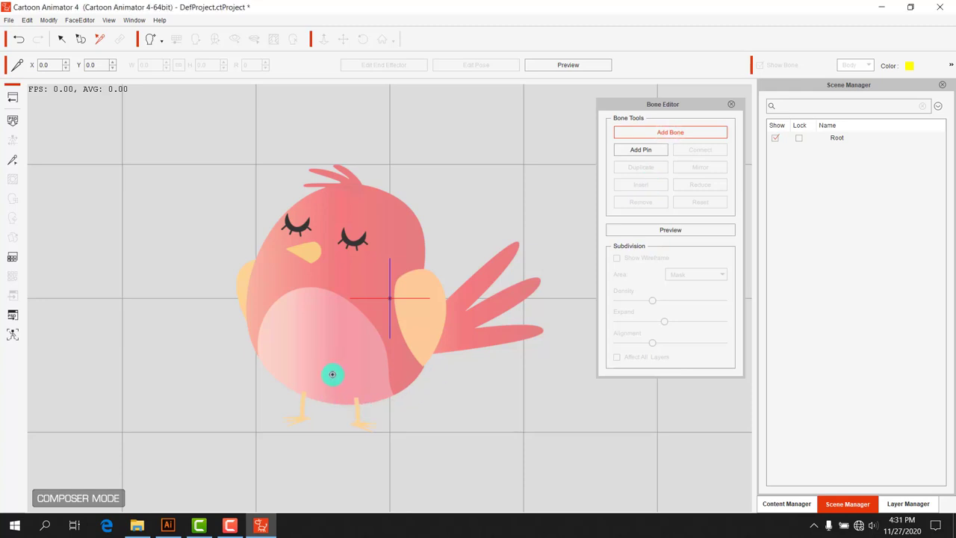
- Extend the first bone chain from the belly up to the head tuft
left_click(348, 197)
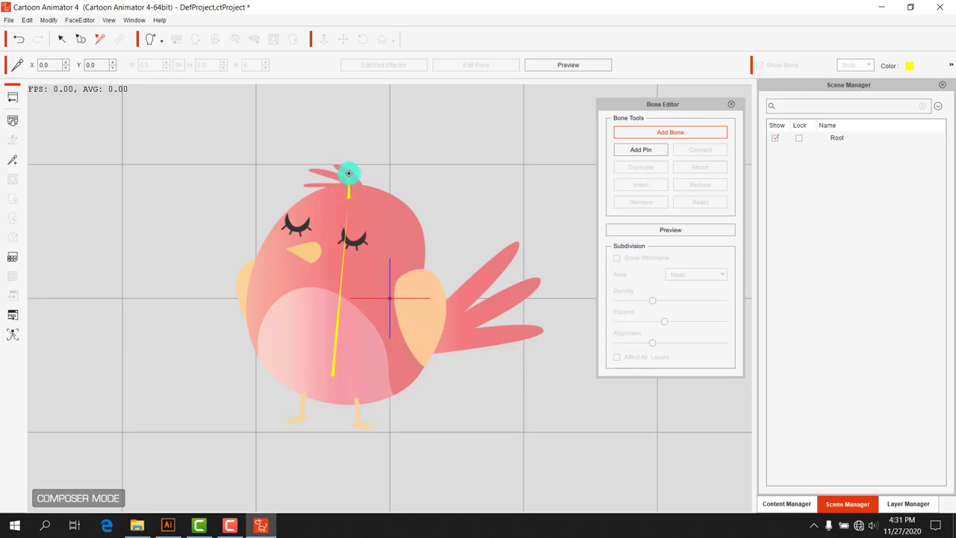
left_click(348, 174)
right_click(523, 168)
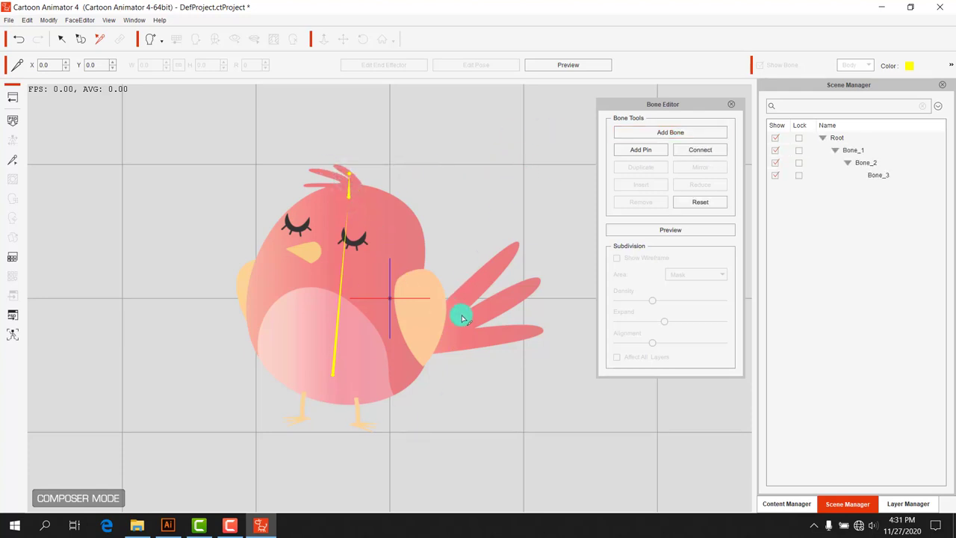
- Add a bone chain from the belly through the wing into the tail feathers
left_click(670, 133)
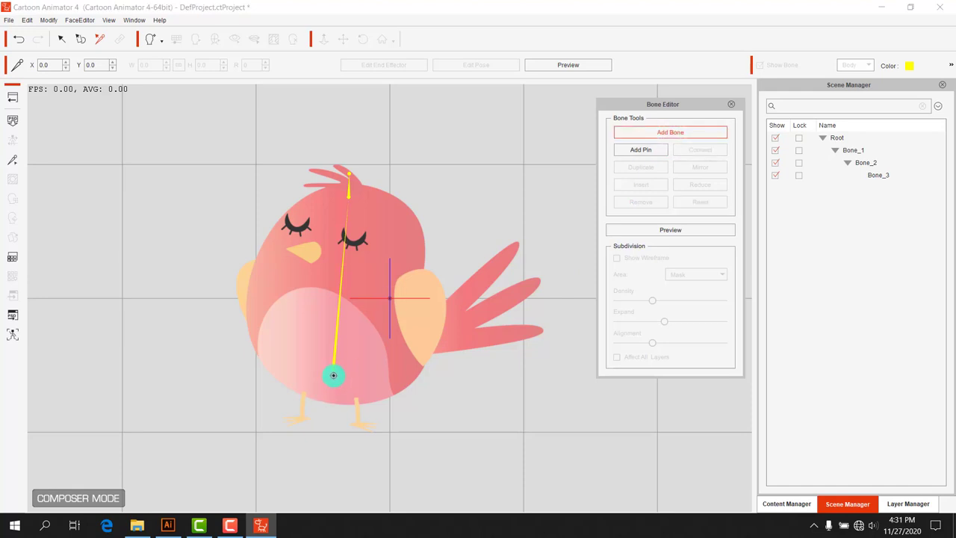
left_click(333, 375)
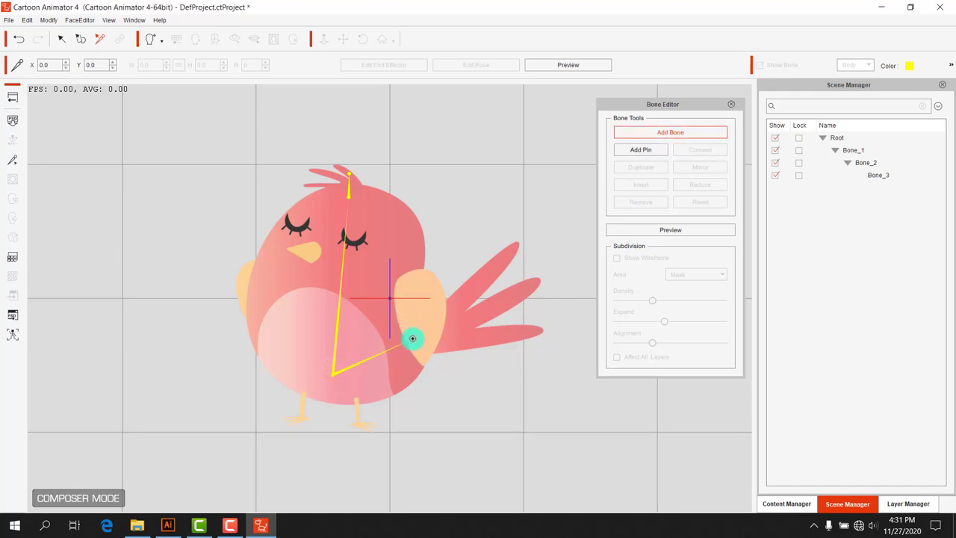
left_click(411, 339)
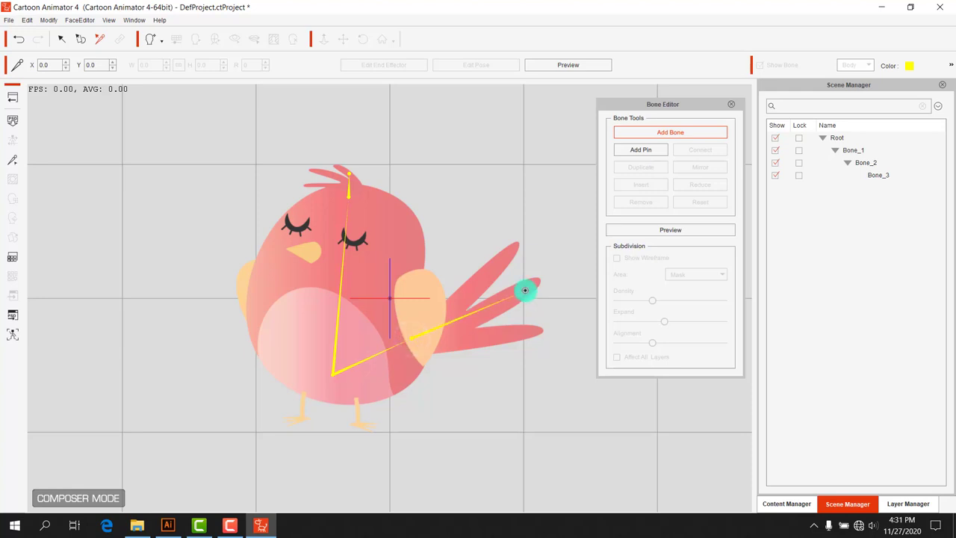
left_click(465, 318)
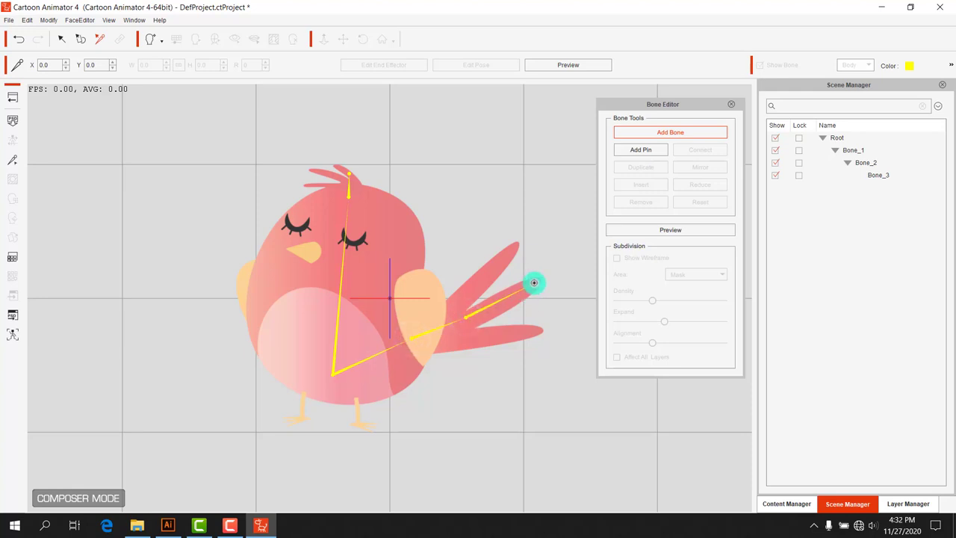
key("ctrl+z")
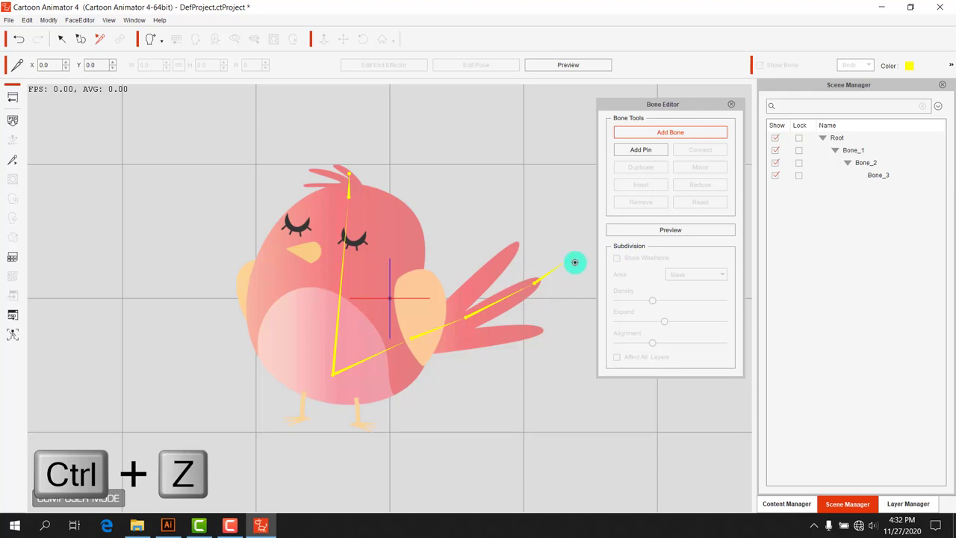
right_click(574, 262)
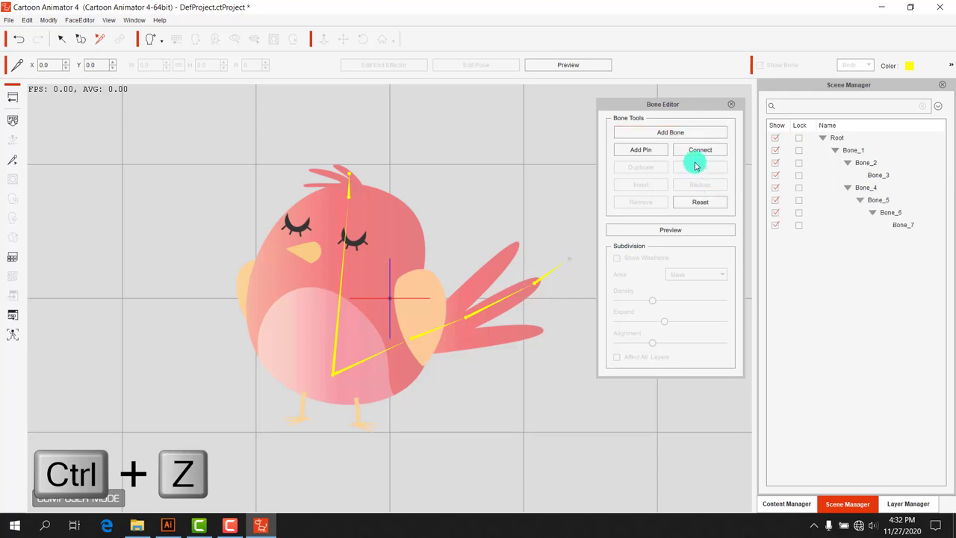
left_click(671, 230)
- Begin a new bone chain from the hip partway down the left leg
left_click(671, 133)
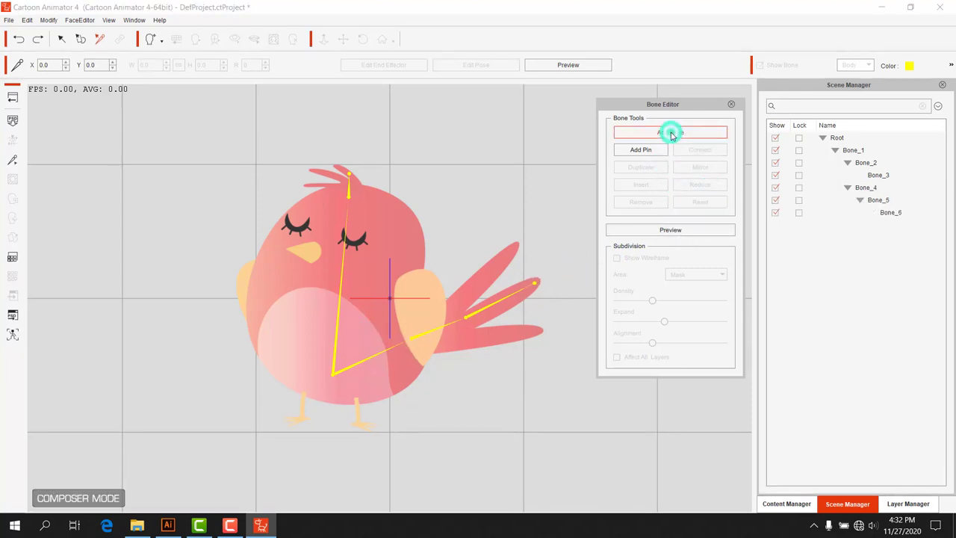
left_click(336, 375)
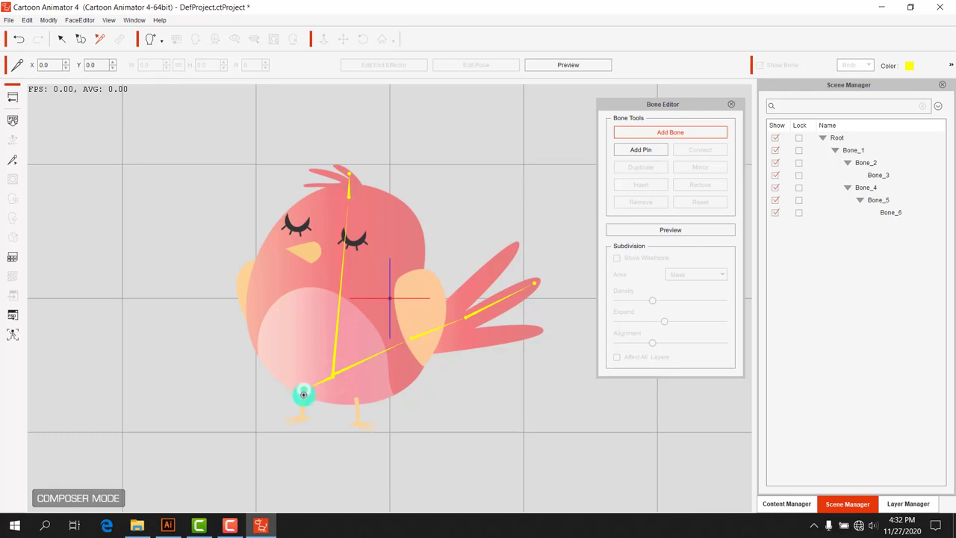
left_click(303, 393)
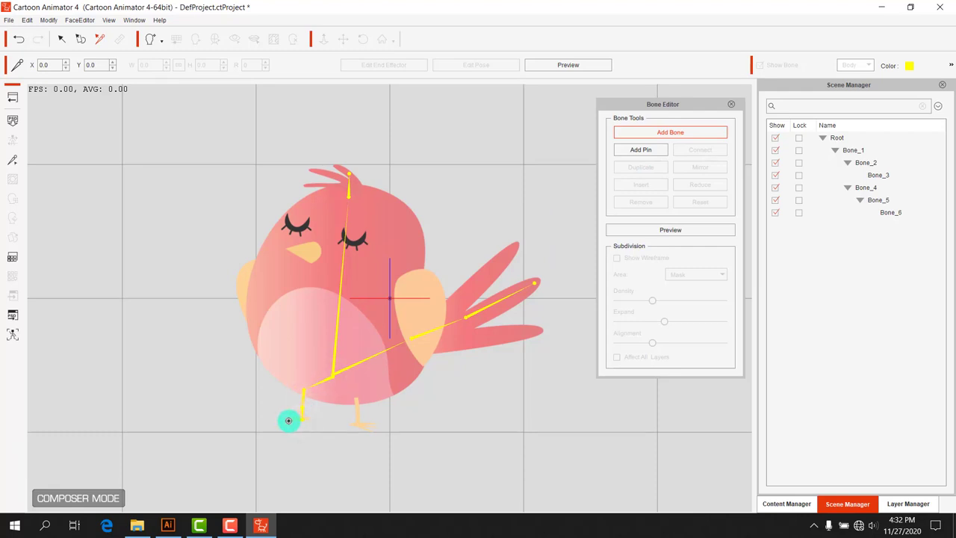
- Finish the left leg chain and draw a bone chain down the right leg
right_click(272, 420)
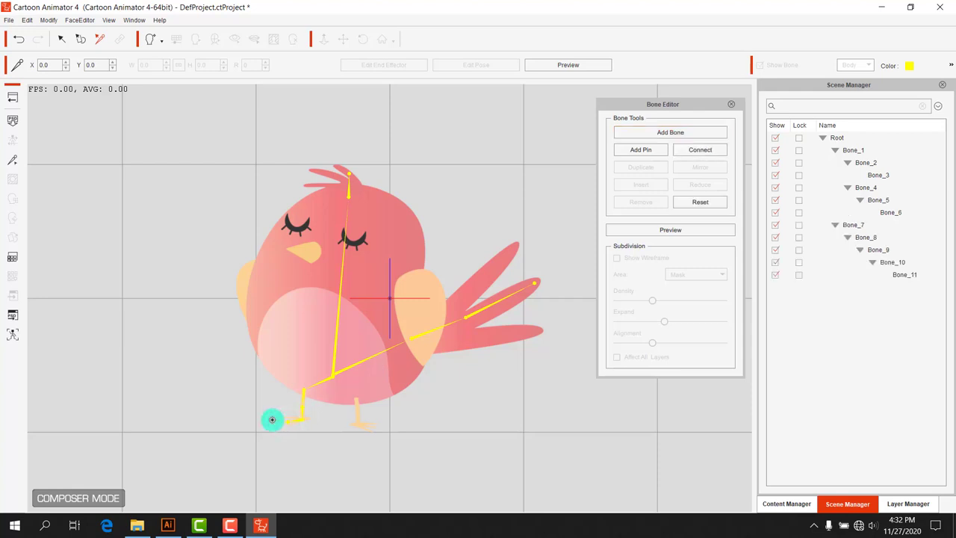
scroll(428, 318, "up", 2)
scroll(431, 330, "up", 1)
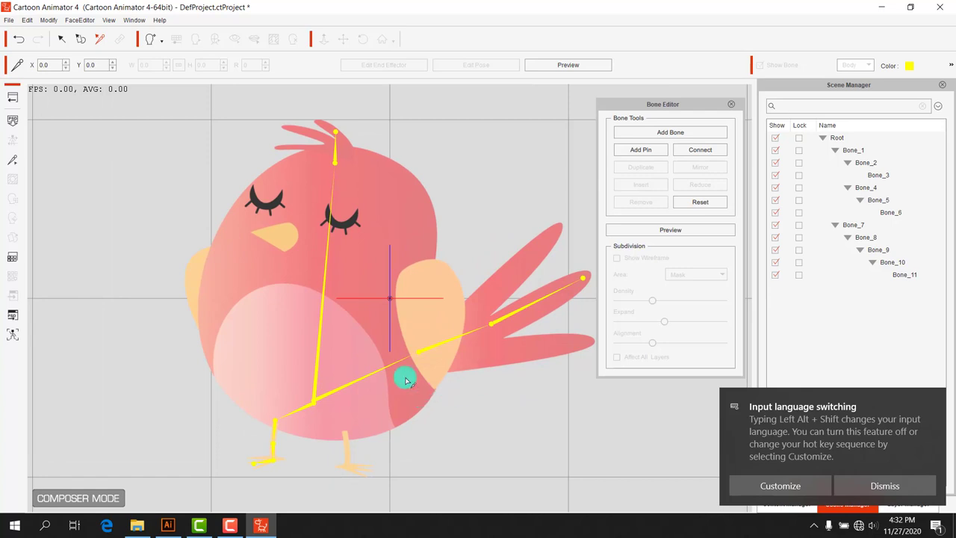
left_click(668, 133)
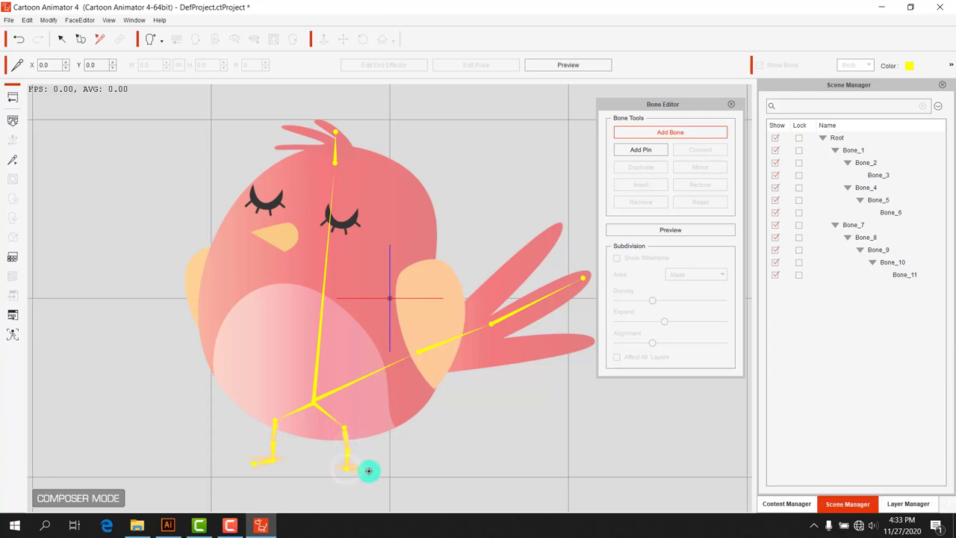
right_click(397, 456)
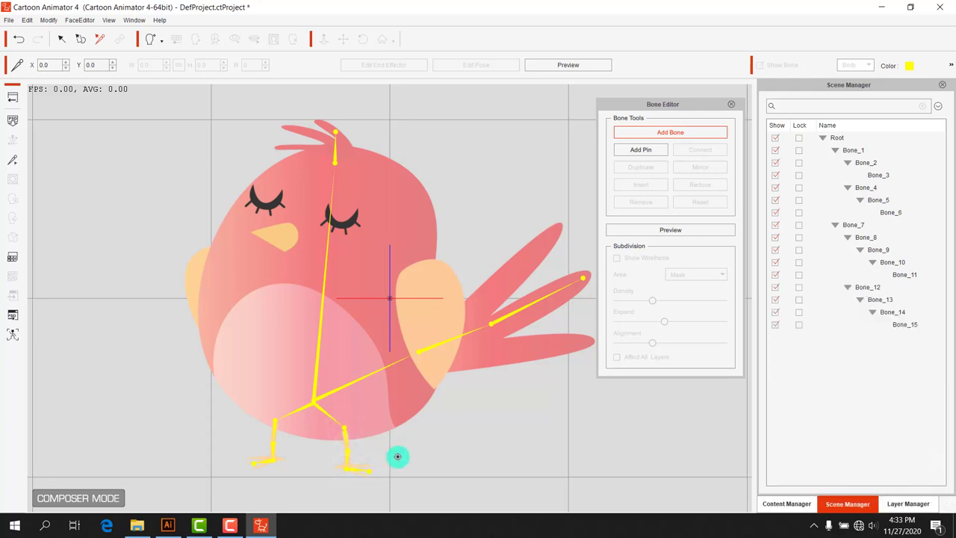
- Draw a bone chain from the hip through the top, middle and bottom of the right wing
left_click(680, 131)
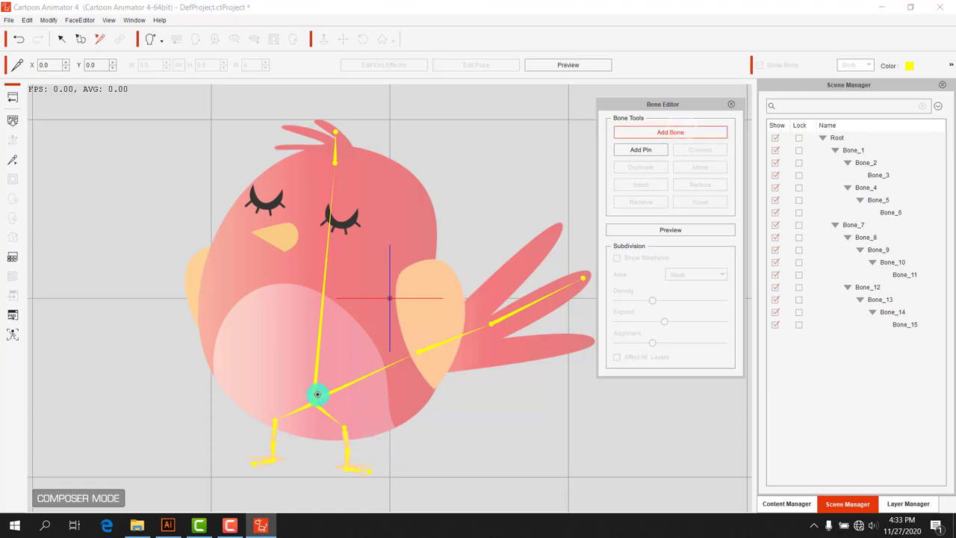
left_click(316, 392)
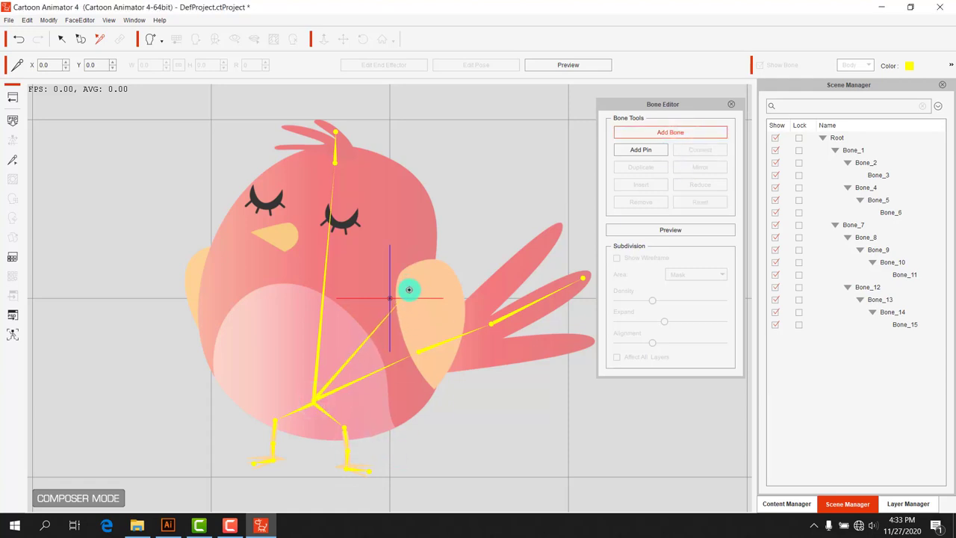
left_click(416, 267)
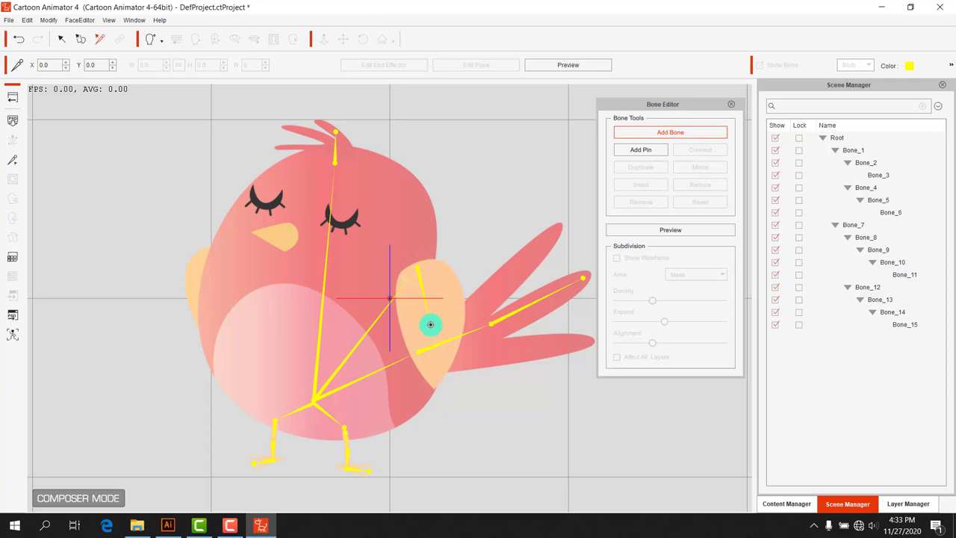
left_click(431, 324)
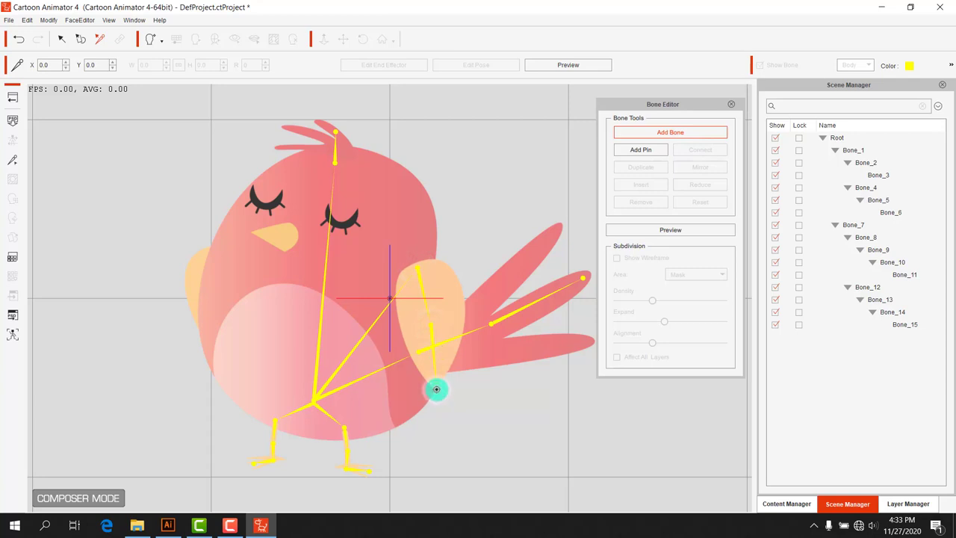
left_click(436, 389)
right_click(491, 406)
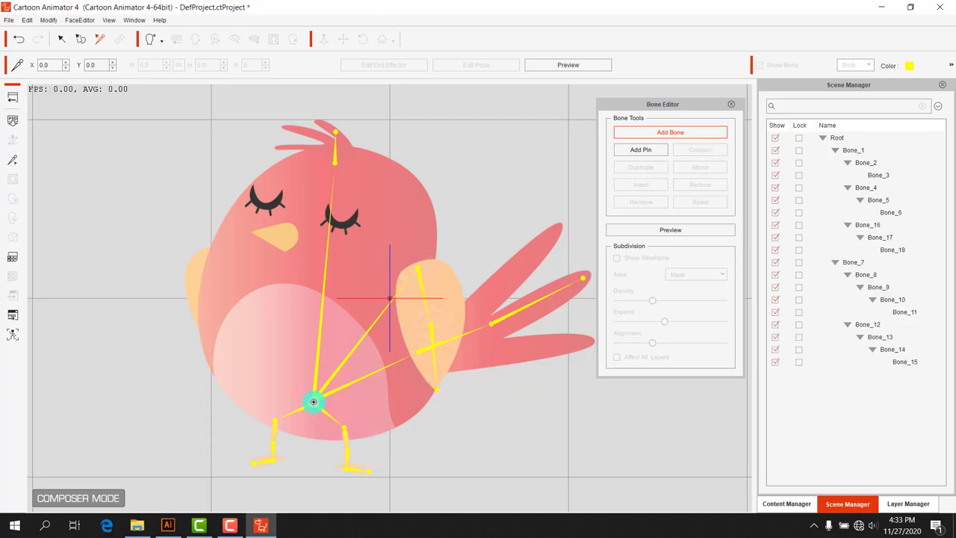
- Redo the left wing as a two-joint chain from the hip, then close the Bone Editor
left_click(315, 399)
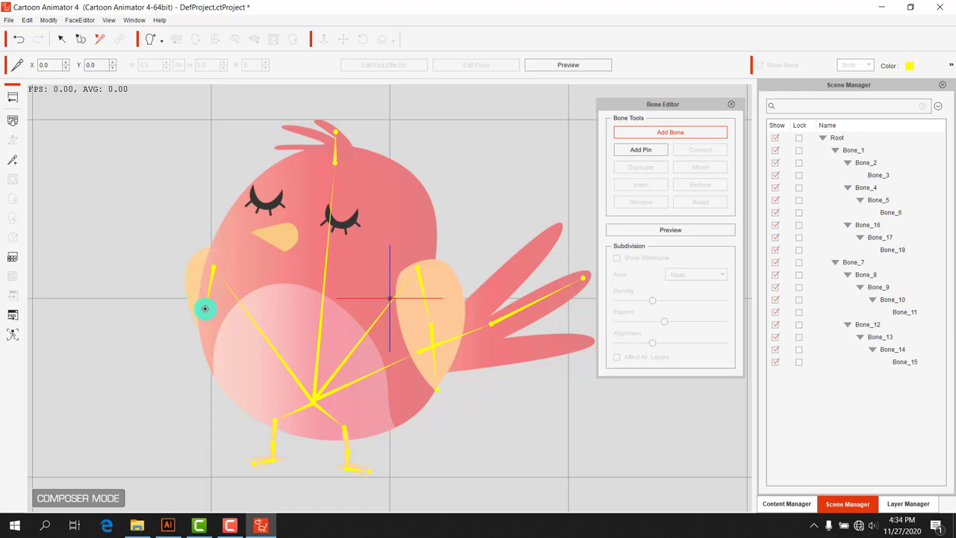
right_click(205, 308)
key("ctrl+z")
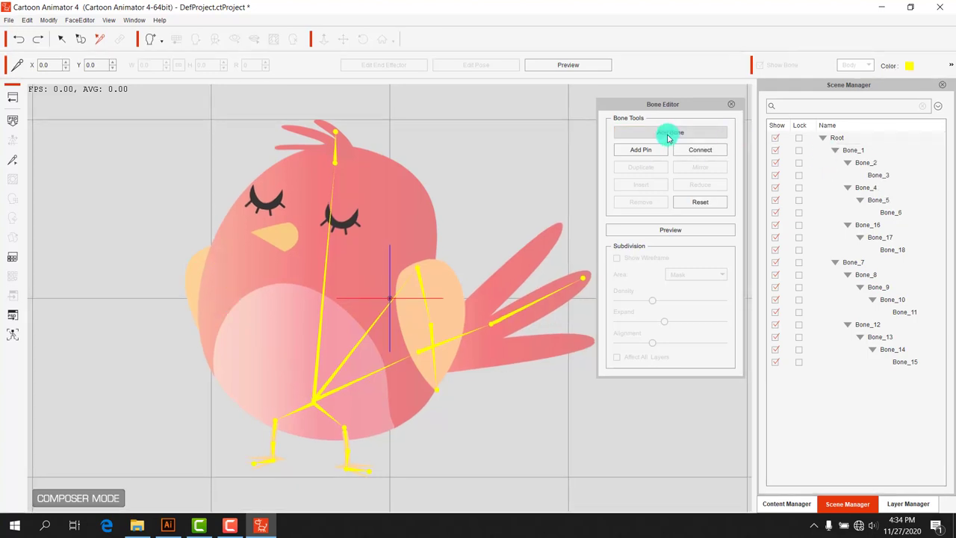
left_click(670, 132)
left_click(314, 401)
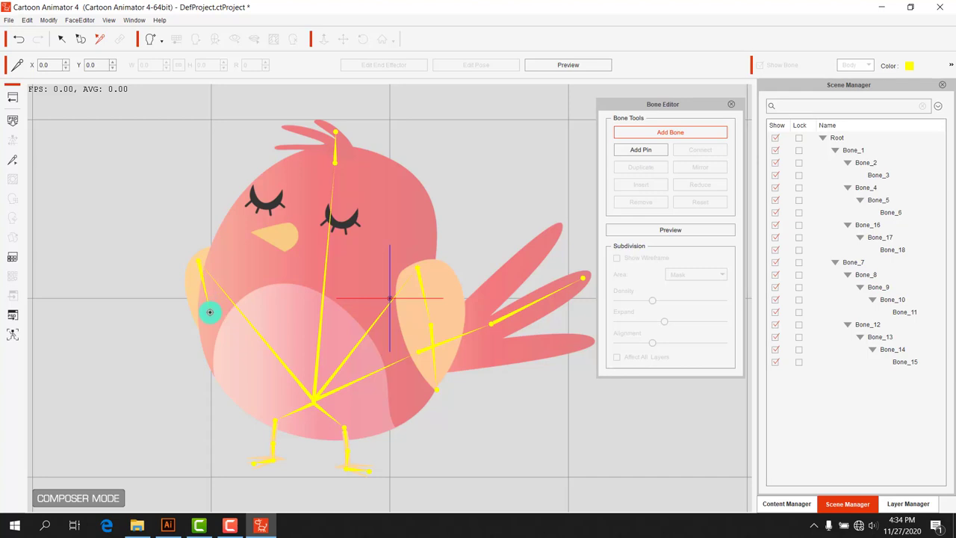
left_click(224, 365)
right_click(174, 385)
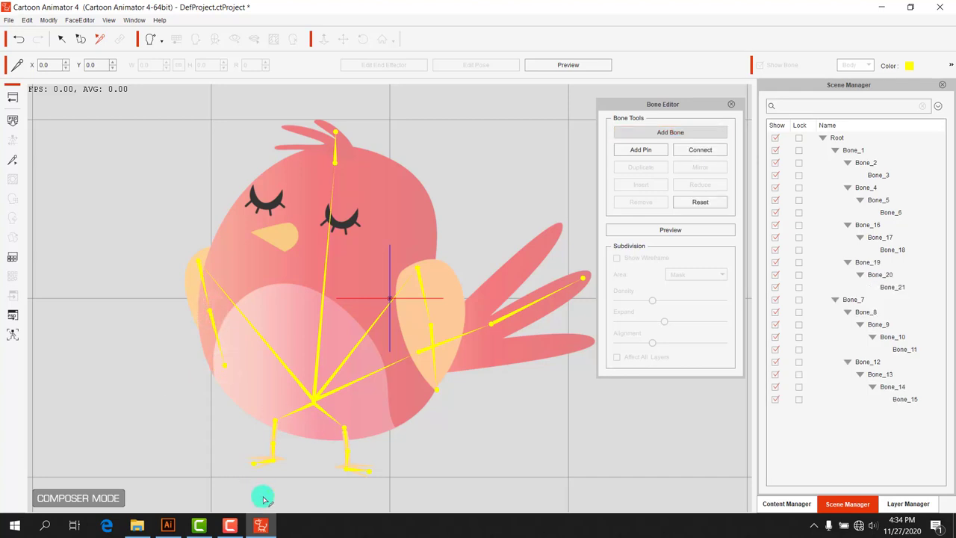
left_click(733, 109)
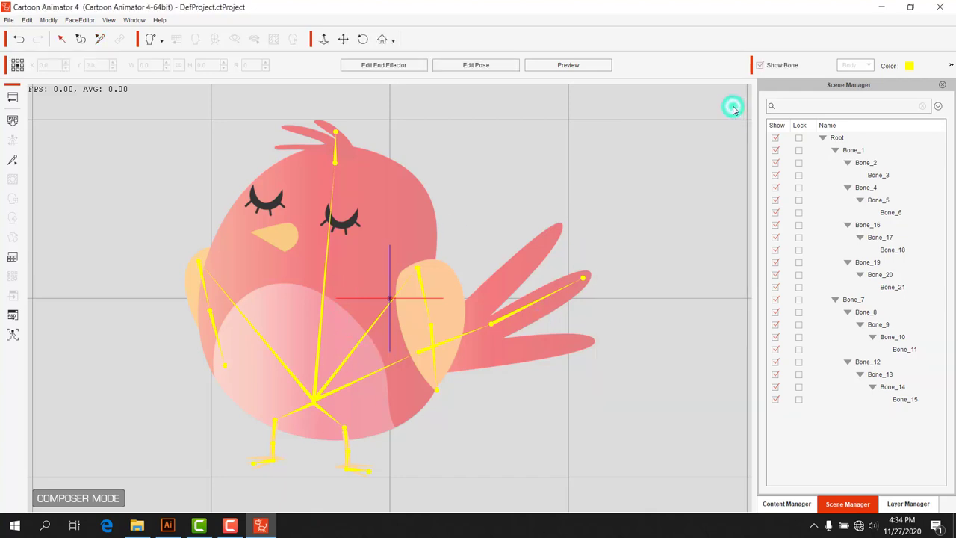
- Replace the leg bone's Deform sprite with Leg from the Little bird Img folder, shrunk to half size
left_click(8, 243)
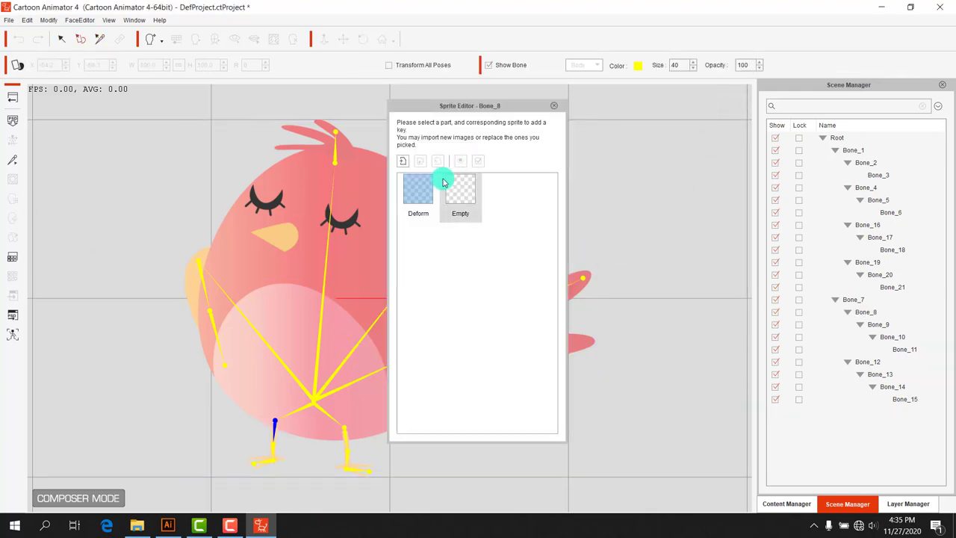
left_click(418, 190)
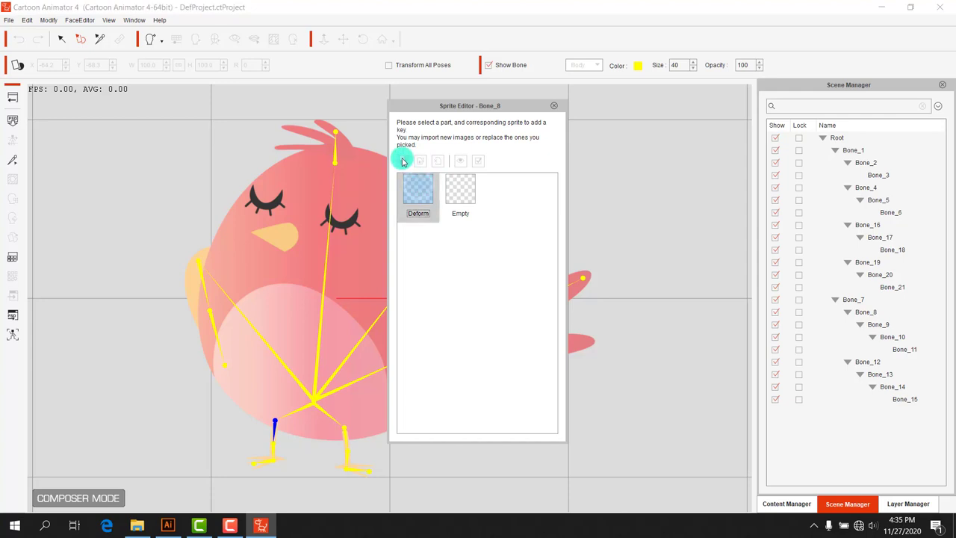
double_click(464, 280)
left_click(652, 131)
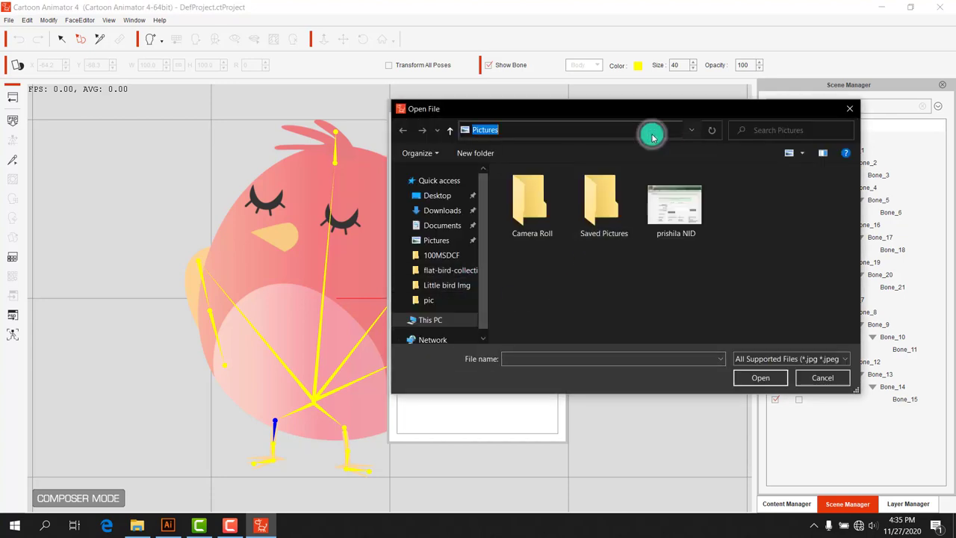
type("F:\\CA4\\Bird\\Little bird Img")
key("Return")
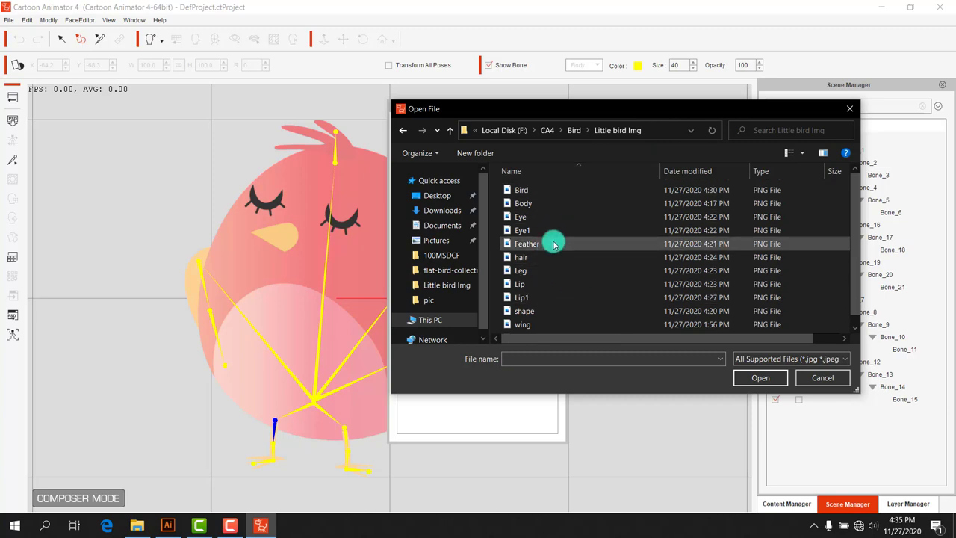
scroll(832, 247, "down", 1)
left_click(541, 260)
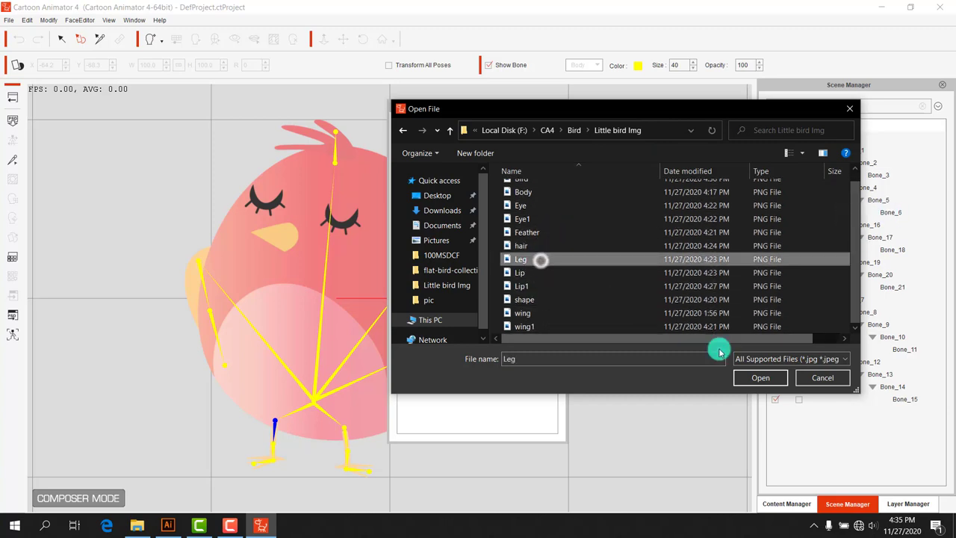
left_click(755, 378)
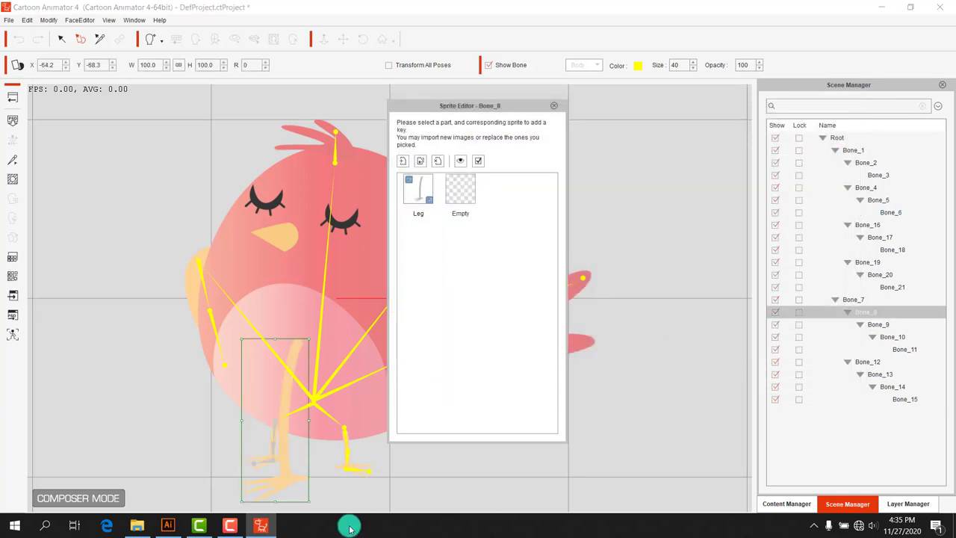
left_click_drag(309, 500, 279, 461)
- Give the right leg bone the Leg sprite too, shrunk to fit under the bird
left_click_drag(510, 110, 712, 111)
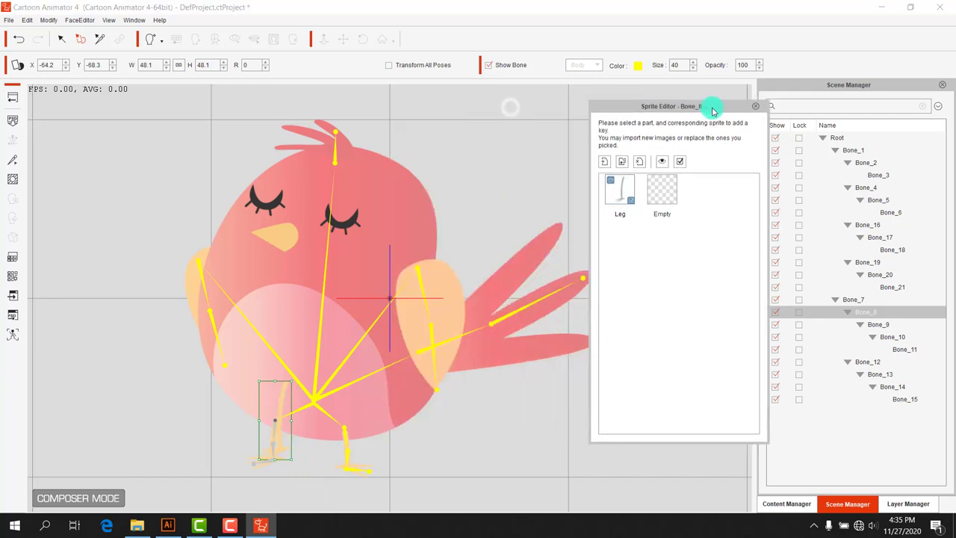
scroll(423, 373, "down", 5)
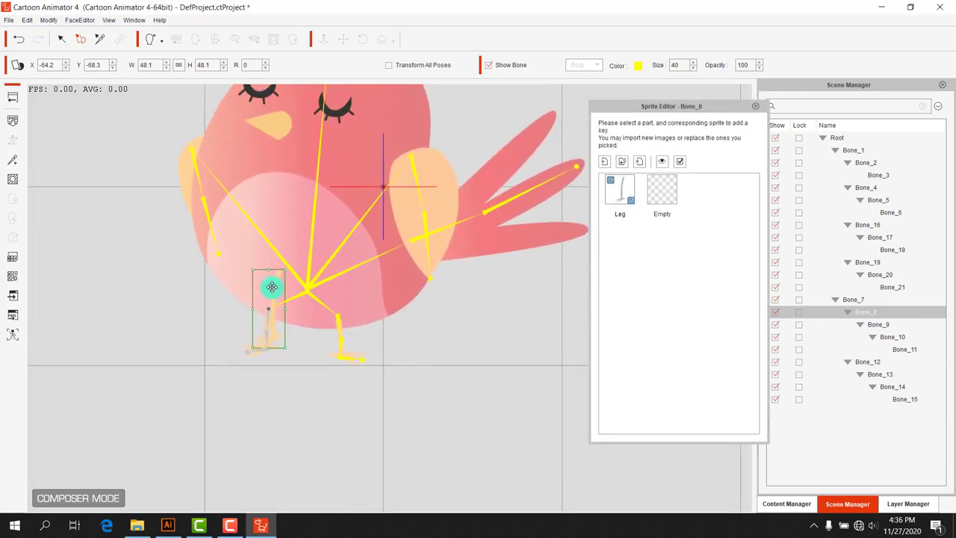
mouse_move(271, 284)
left_mouse_down()
mouse_move(262, 314)
mouse_move(237, 324)
mouse_move(262, 321)
mouse_move(270, 305)
left_mouse_up()
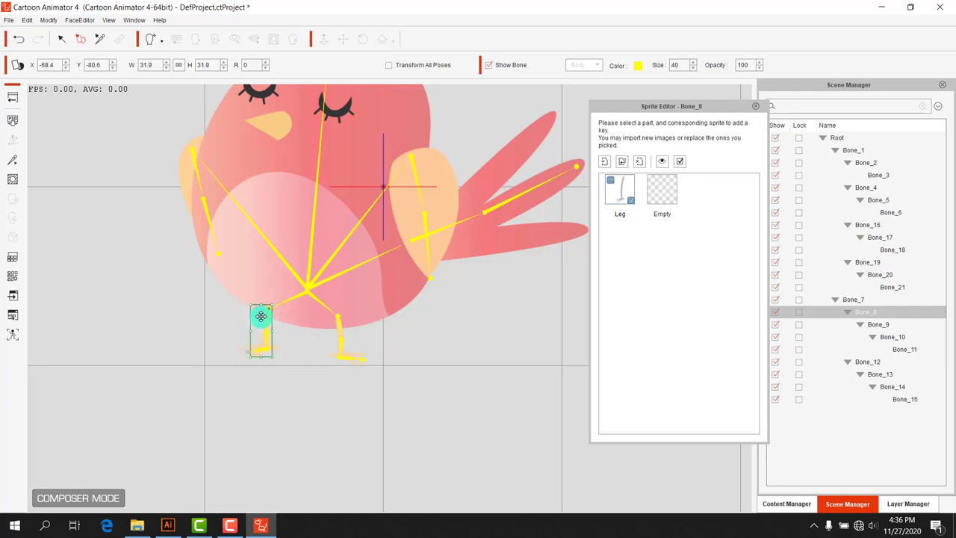
left_click(351, 327)
double_click(714, 323)
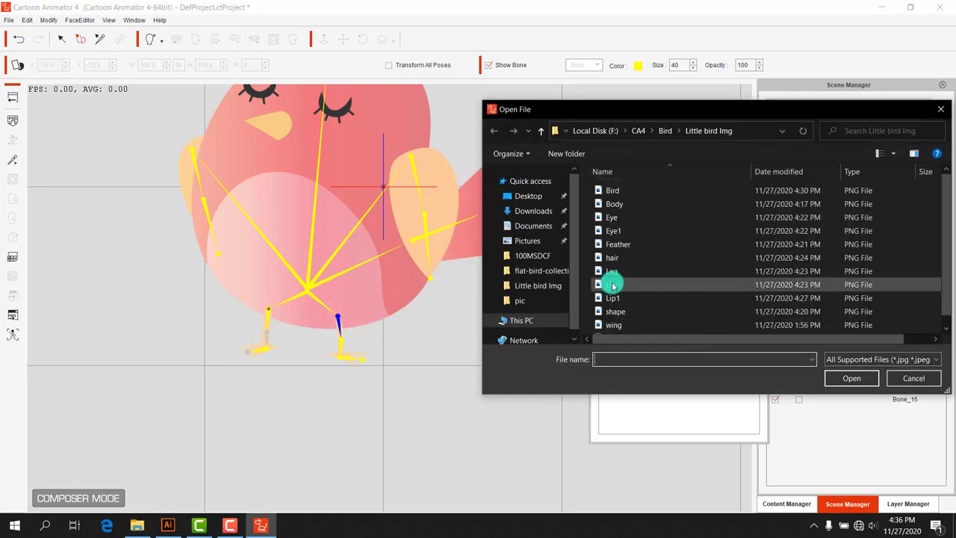
left_click(613, 271)
left_click(851, 378)
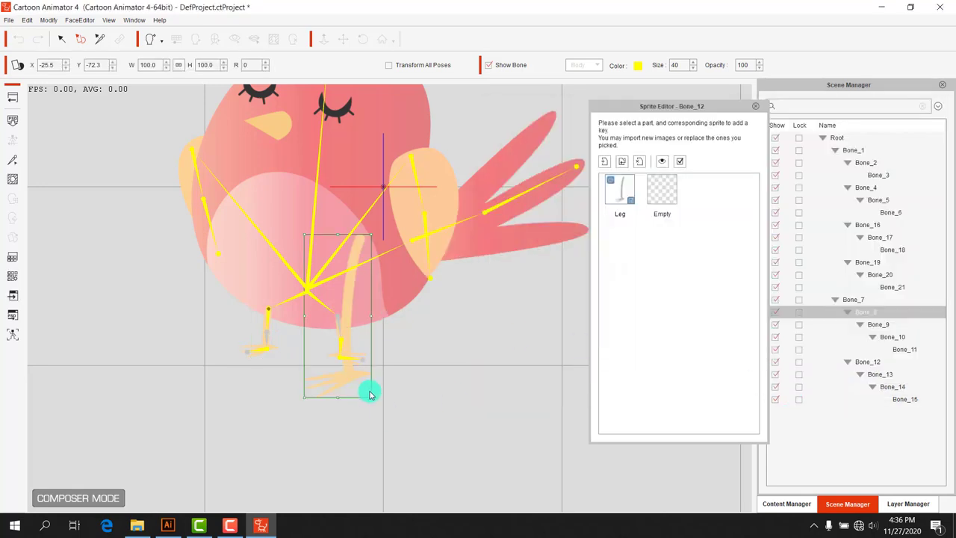
left_click_drag(369, 236, 345, 307)
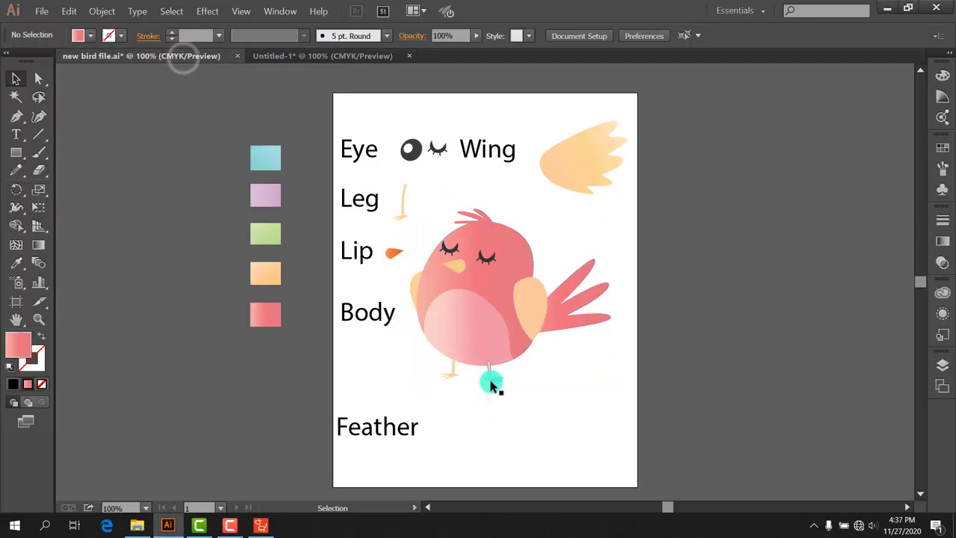
- Copy the bird's leg into the Untitled-1 document and enlarge it
left_click(494, 373)
left_click(329, 56)
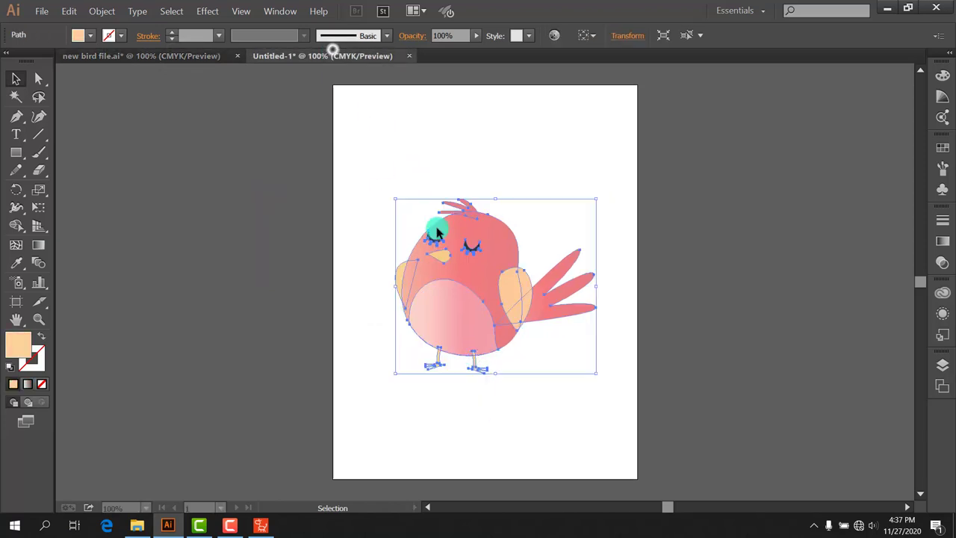
left_click(358, 149)
left_click(207, 58)
mouse_move(493, 374)
left_mouse_down()
mouse_move(467, 312)
mouse_move(523, 248)
left_mouse_up()
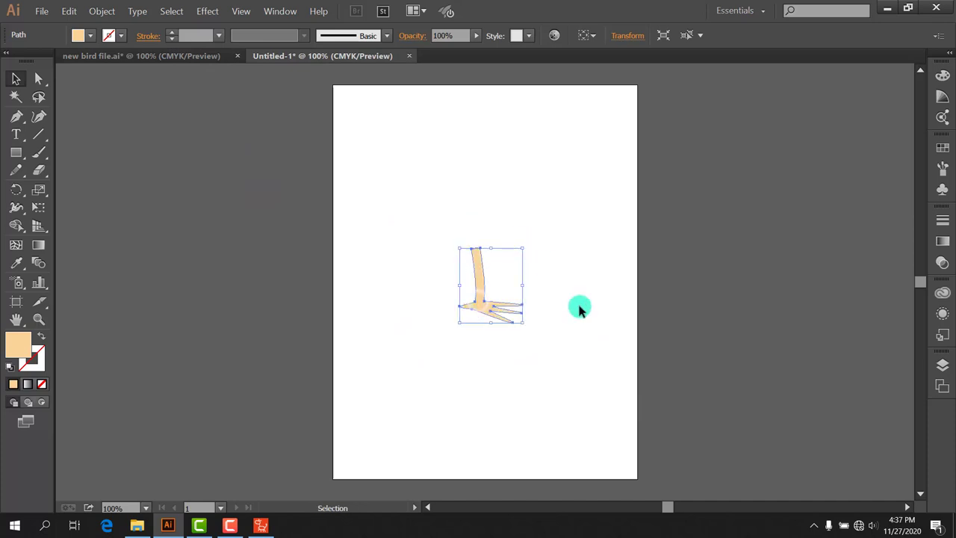
left_click(42, 11)
- Export the enlarged leg as the PNG file LegR
left_click(44, 227)
left_click(135, 171)
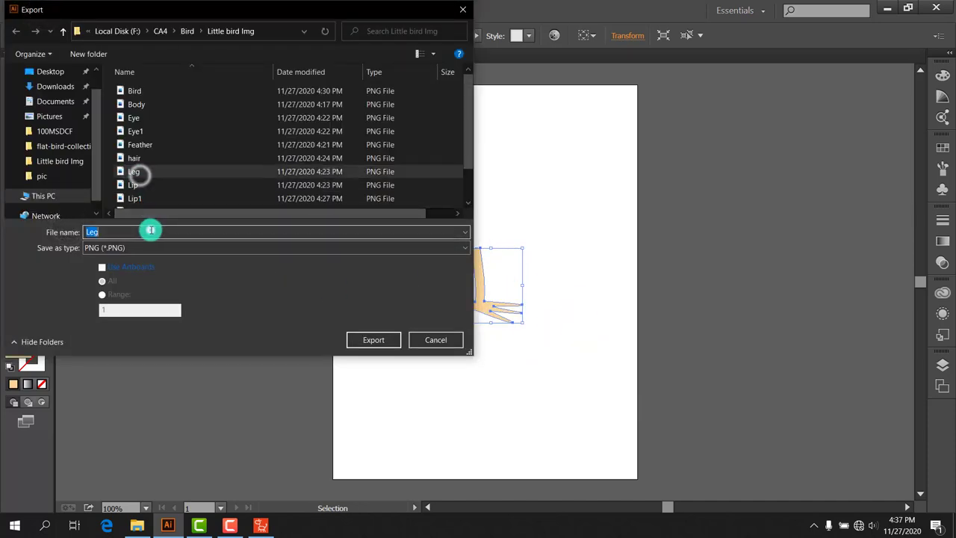
left_click(150, 232)
type("1")
left_click(374, 340)
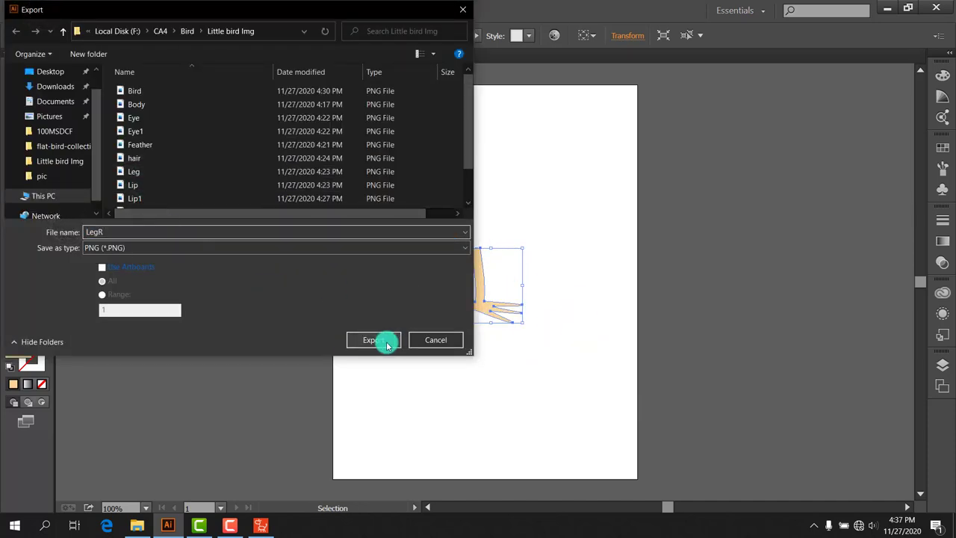
key("Return")
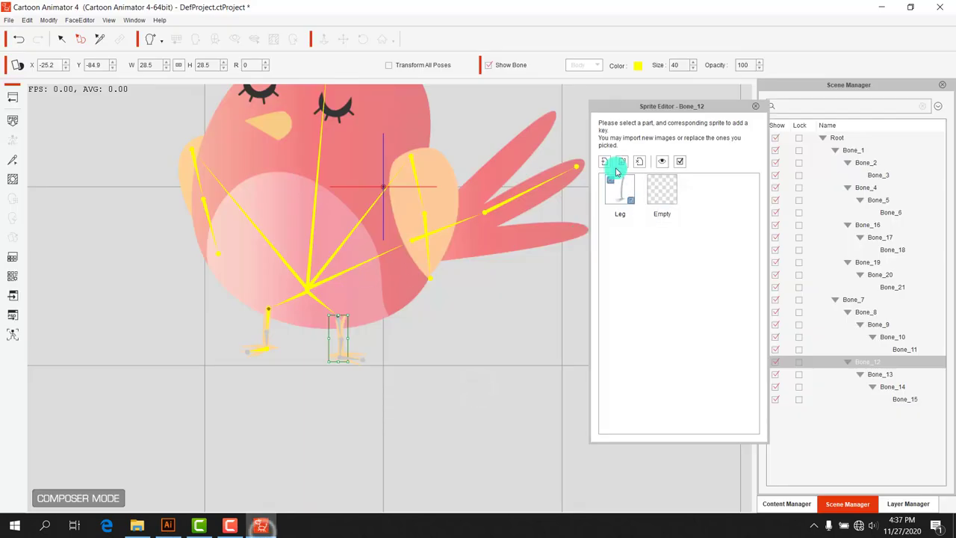
- Swap the right leg sprite for LegR.png, shrunk to sit under the body
left_click(616, 170)
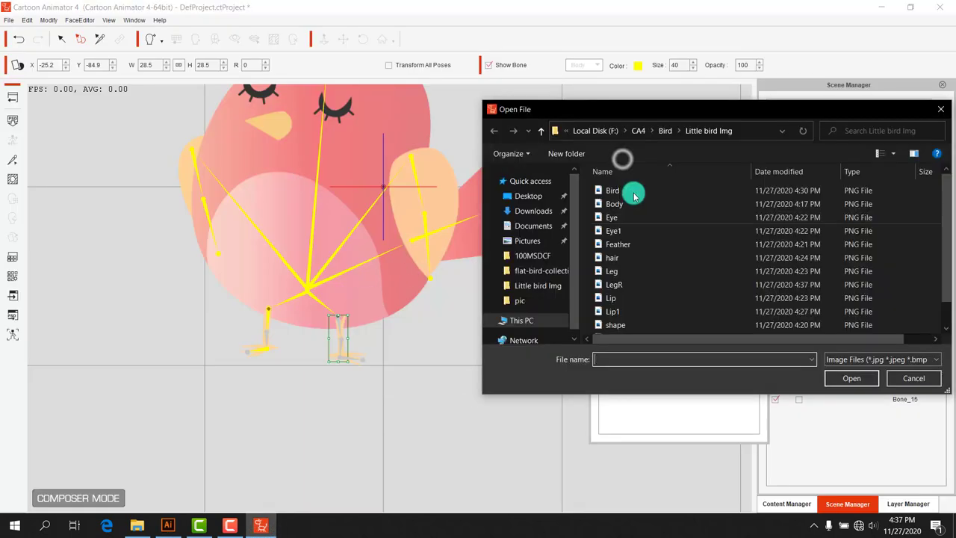
left_click(620, 279)
left_click(852, 378)
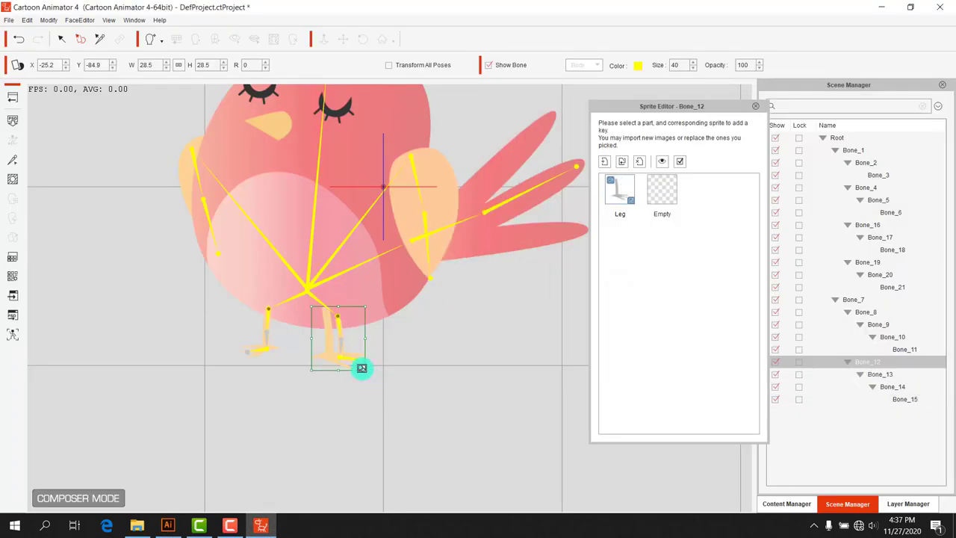
left_click_drag(361, 368, 342, 340)
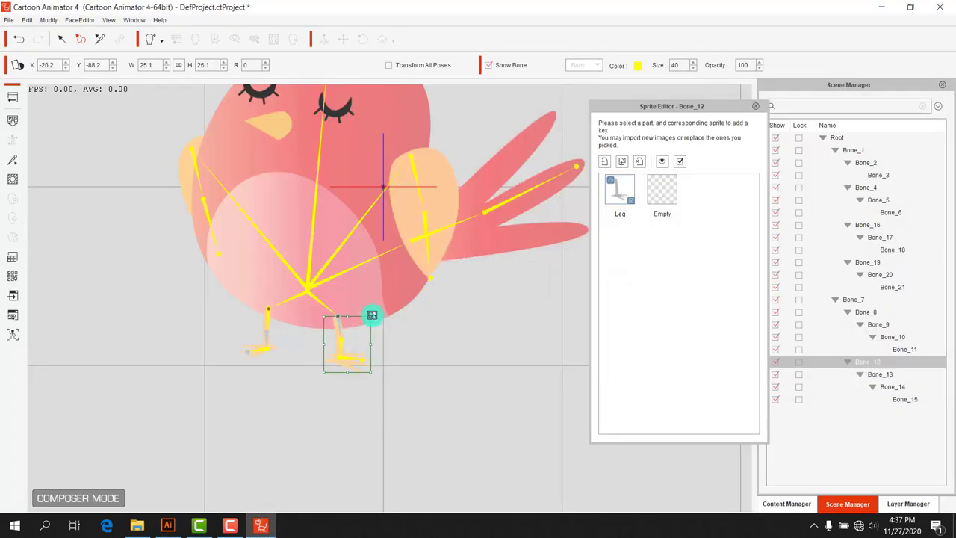
left_click(756, 108)
- Reflect the leg across the vertical axis to mirror it left-to-right
left_click(144, 526)
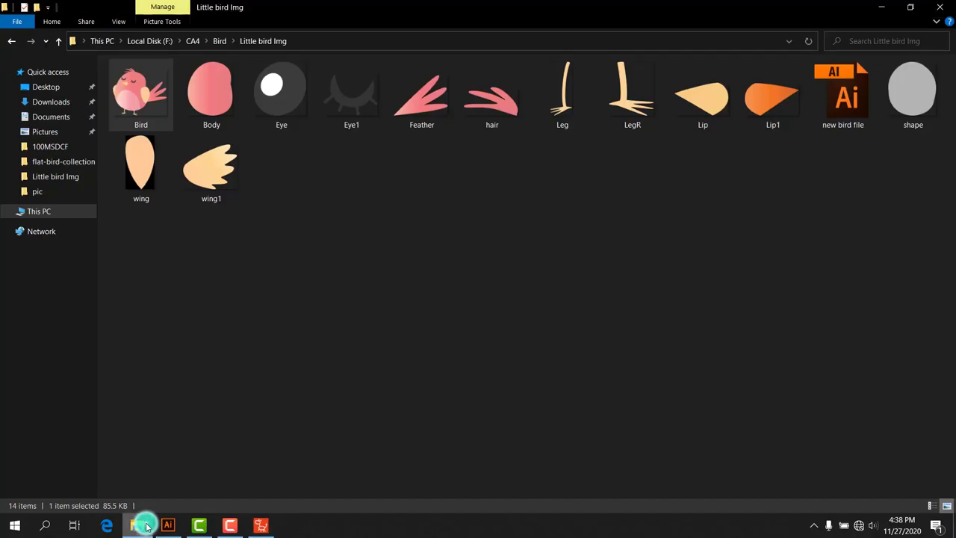
right_click(483, 282)
mouse_move(517, 421)
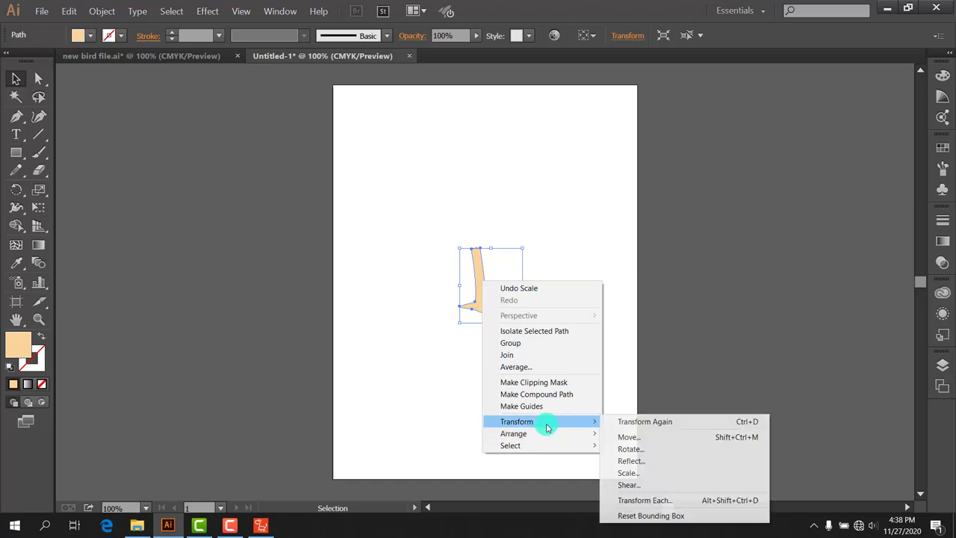
left_click(633, 460)
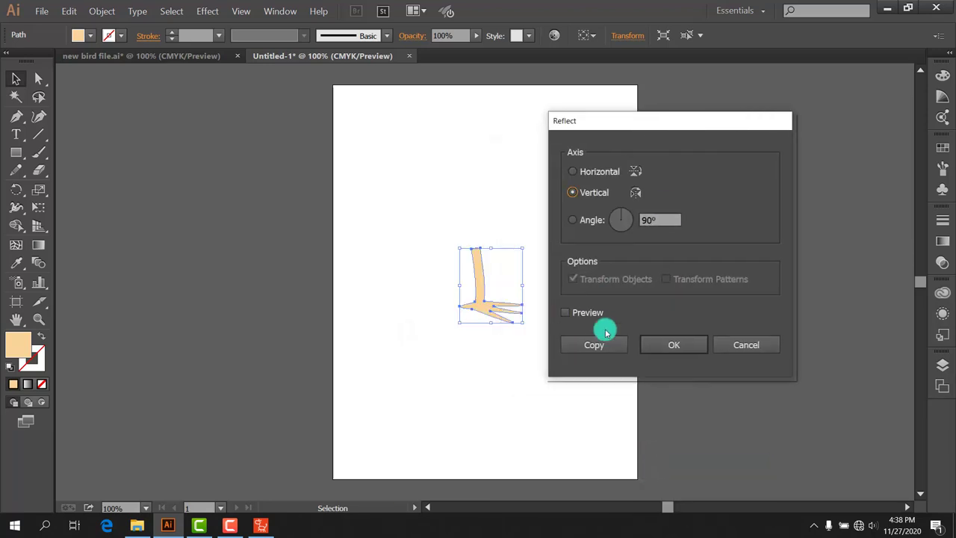
left_click(566, 312)
left_click(674, 344)
- Export the mirrored leg as the PNG LegL, then delete it from the artboard
left_click(42, 11)
left_click(90, 228)
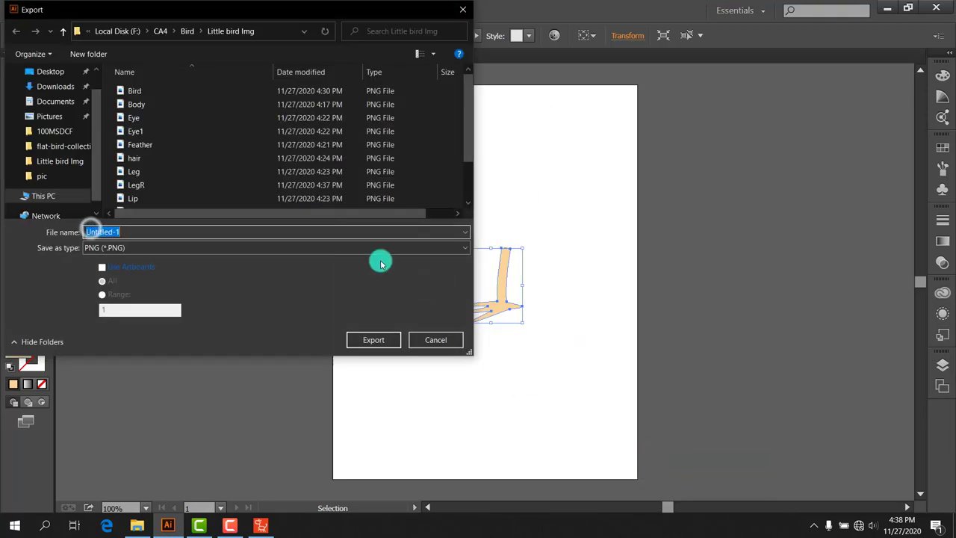
left_click(134, 171)
left_click(124, 229)
type("LegL")
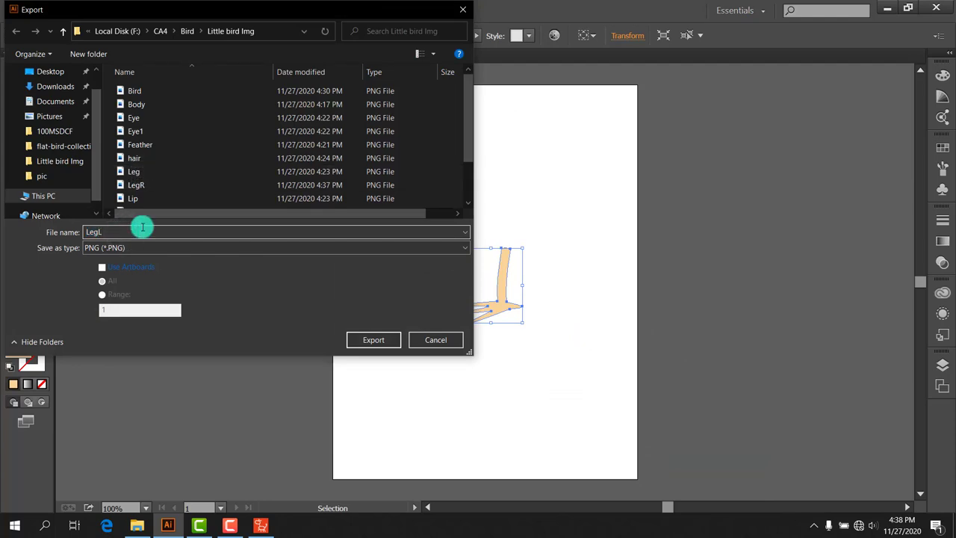
left_click(377, 340)
left_click(494, 382)
key("Delete")
- Give the left leg bone the mirrored LegL sprite, shrunk and shifted slightly left under the body
key("alt+Tab")
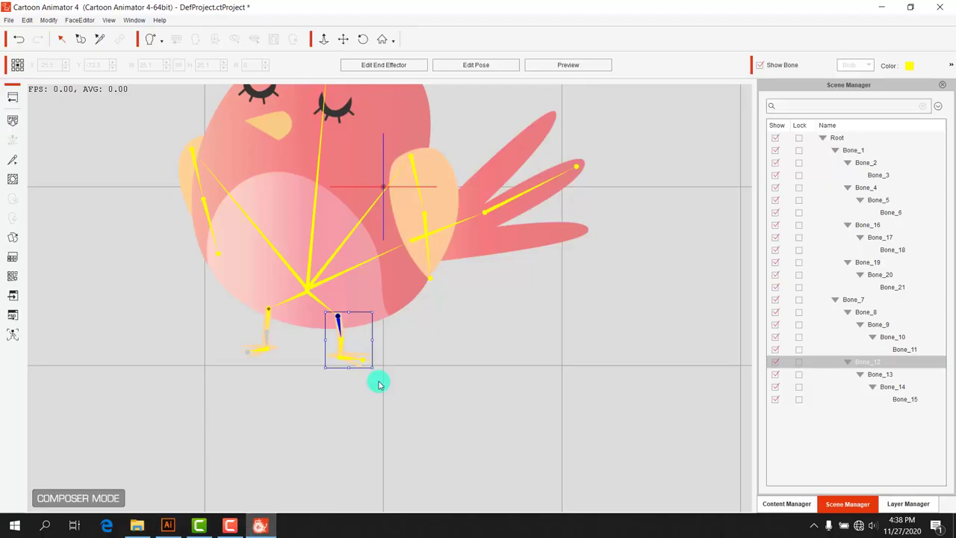
left_click(265, 326)
left_click(12, 236)
left_click(621, 164)
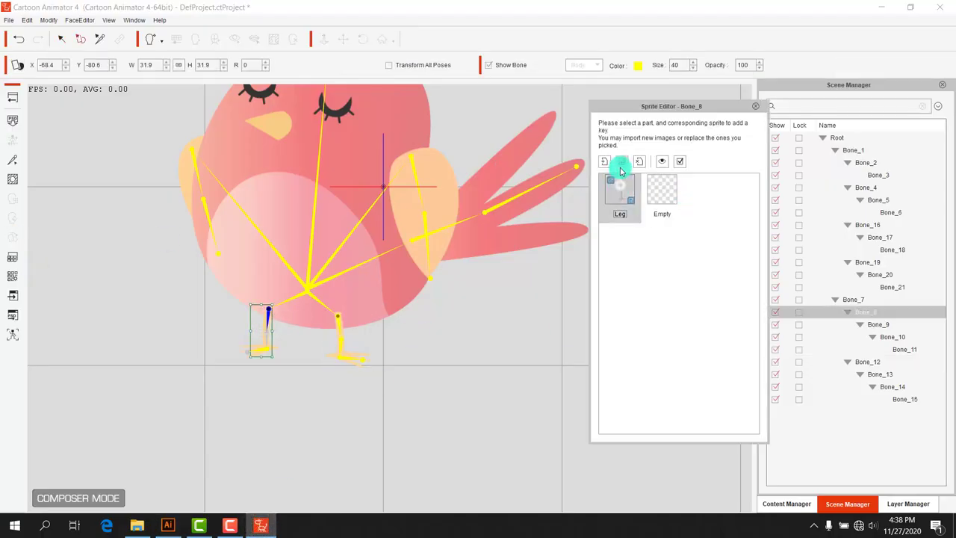
left_click(618, 324)
left_click(849, 378)
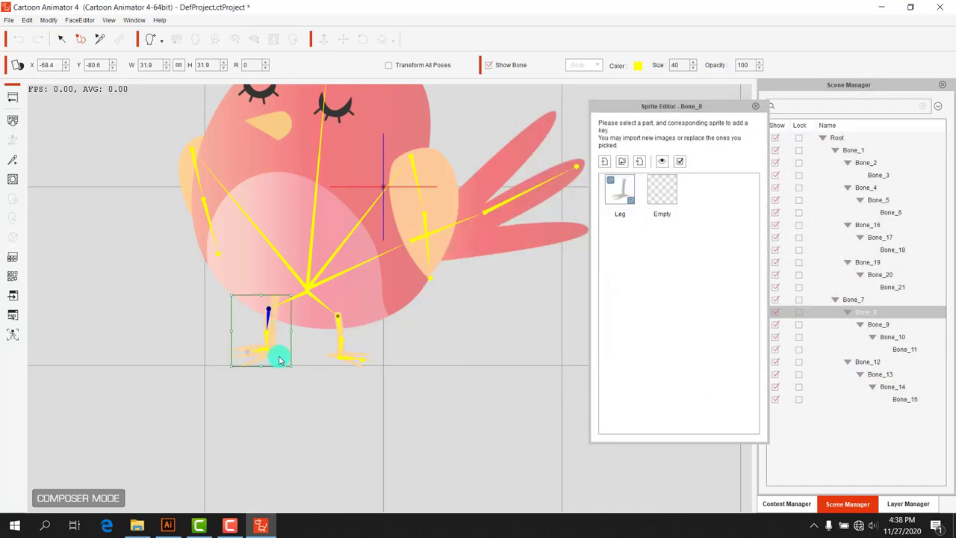
left_click_drag(292, 296, 279, 307)
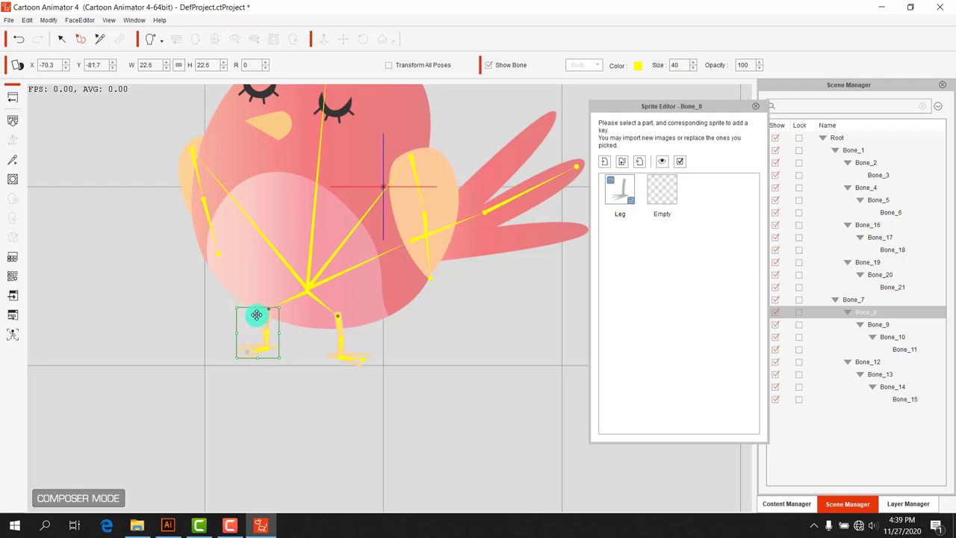
left_click_drag(252, 314, 246, 314)
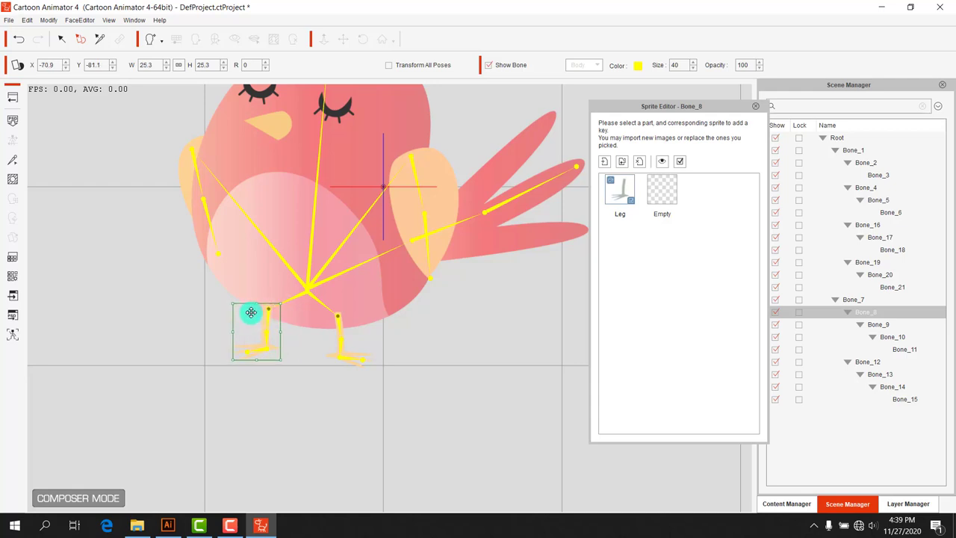
left_click(755, 106)
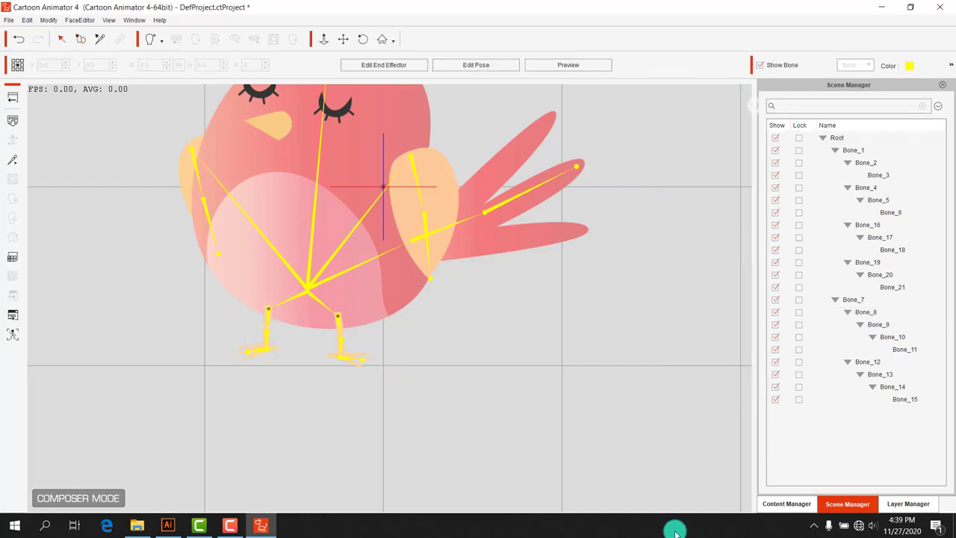
- Put wing.png on the right wing bone, scaled to about 53% and moved onto the body
left_click(412, 170)
double_click(518, 248)
left_click(603, 162)
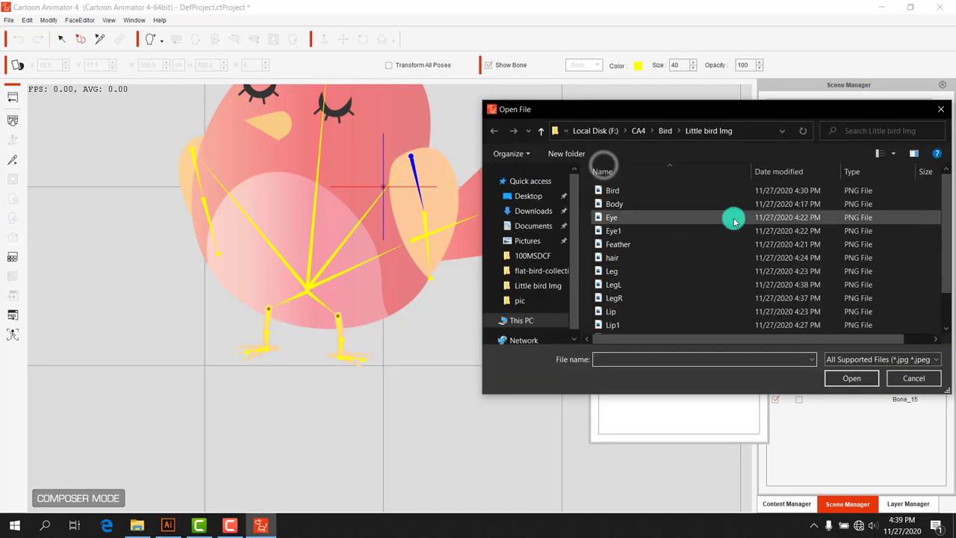
scroll(615, 321, "down", 1)
double_click(632, 316)
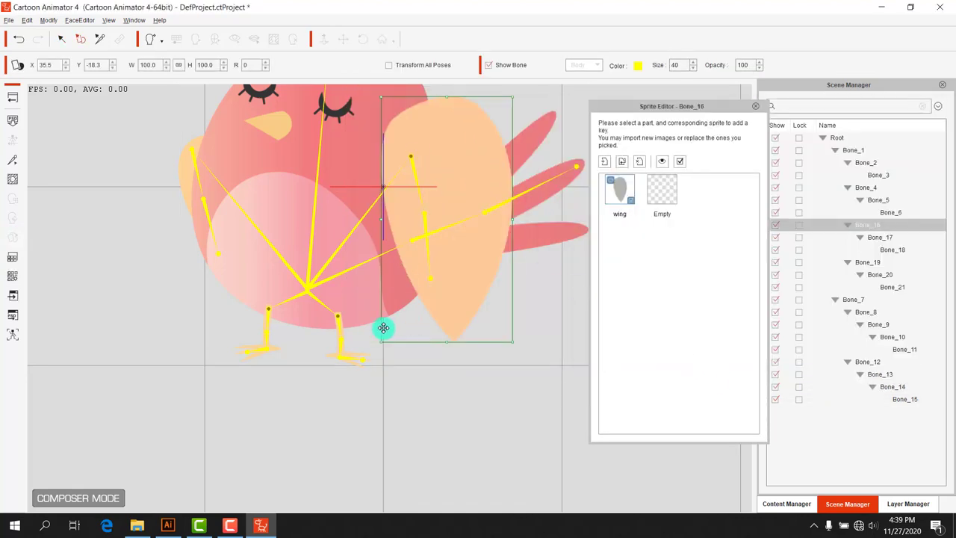
left_click_drag(384, 328, 184, 371)
left_click_drag(438, 421, 407, 368)
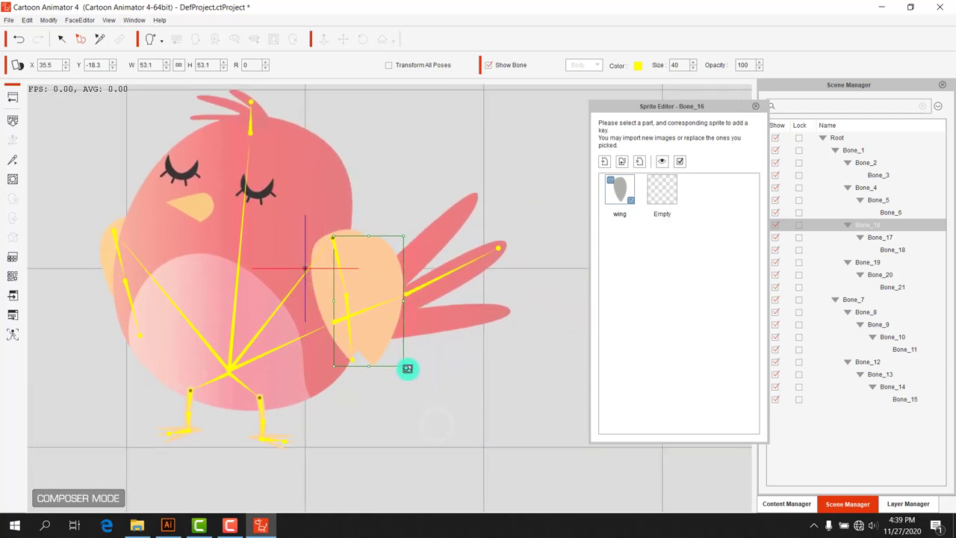
left_click_drag(384, 283, 363, 277)
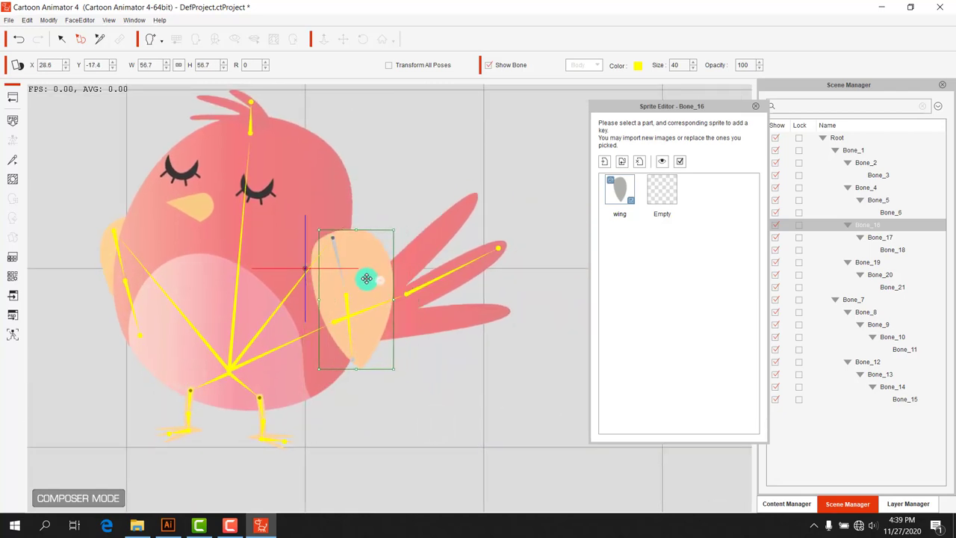
- Put wing.png on Bone_19 for the other wing, scaled to about half over the body
left_click(116, 238)
double_click(619, 192)
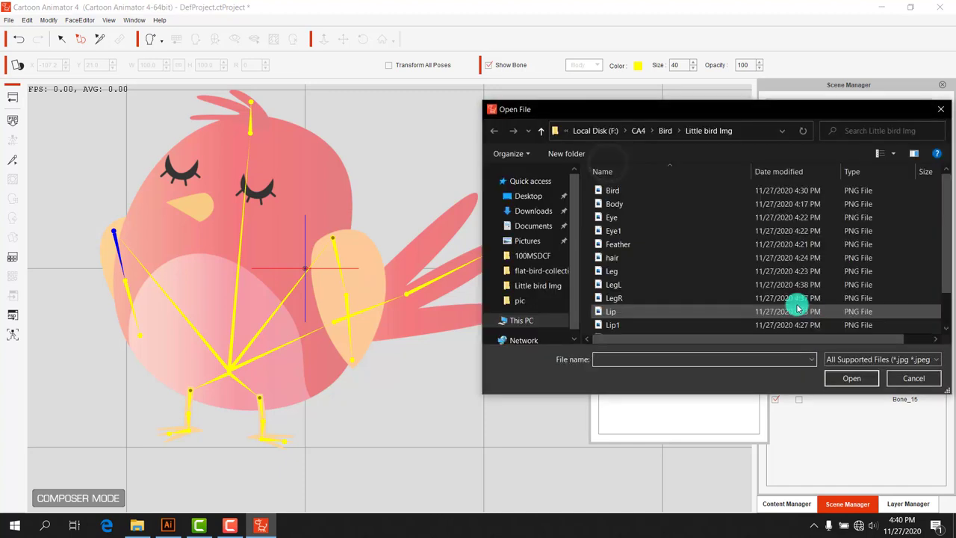
scroll(625, 297, "down", 1)
left_click(614, 314)
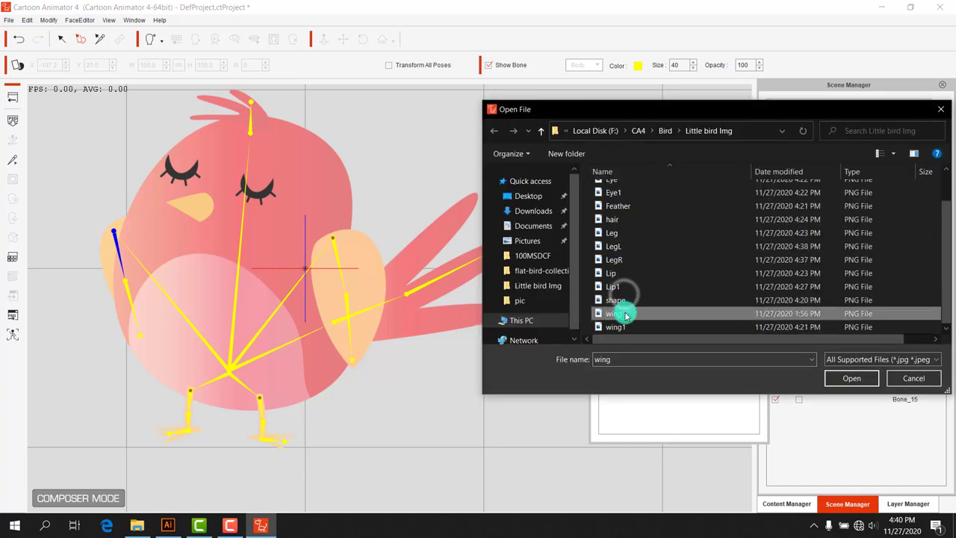
left_click(852, 378)
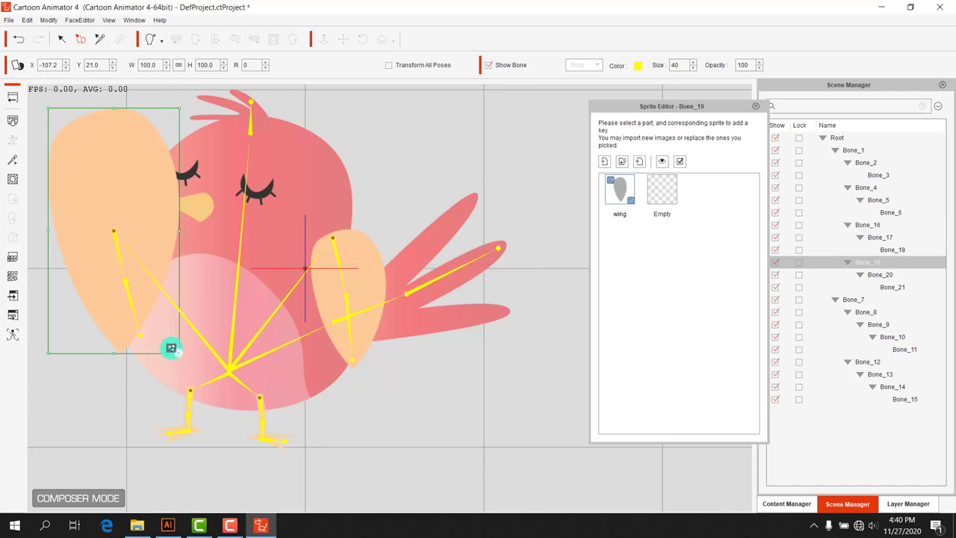
left_click_drag(180, 353, 128, 305)
left_click_drag(127, 246, 128, 265)
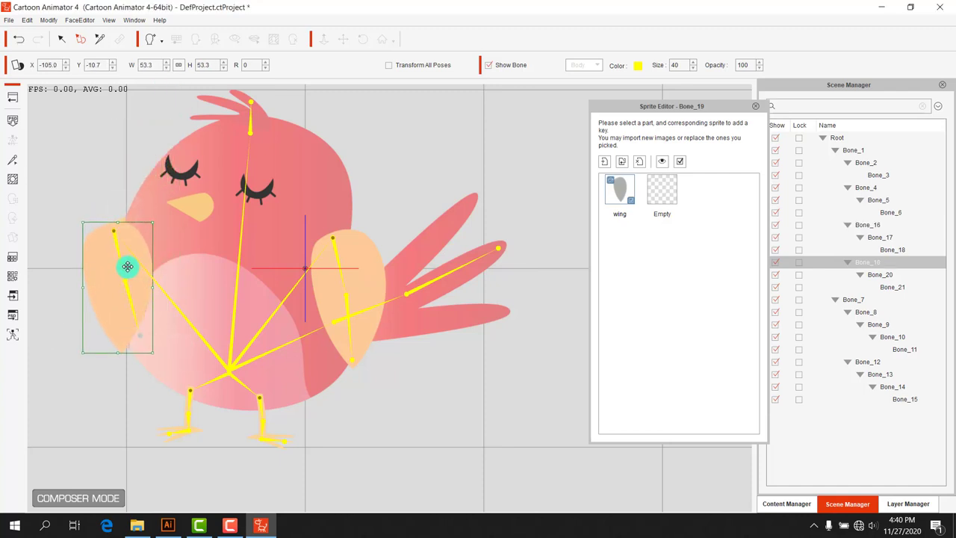
left_click_drag(151, 352, 158, 361)
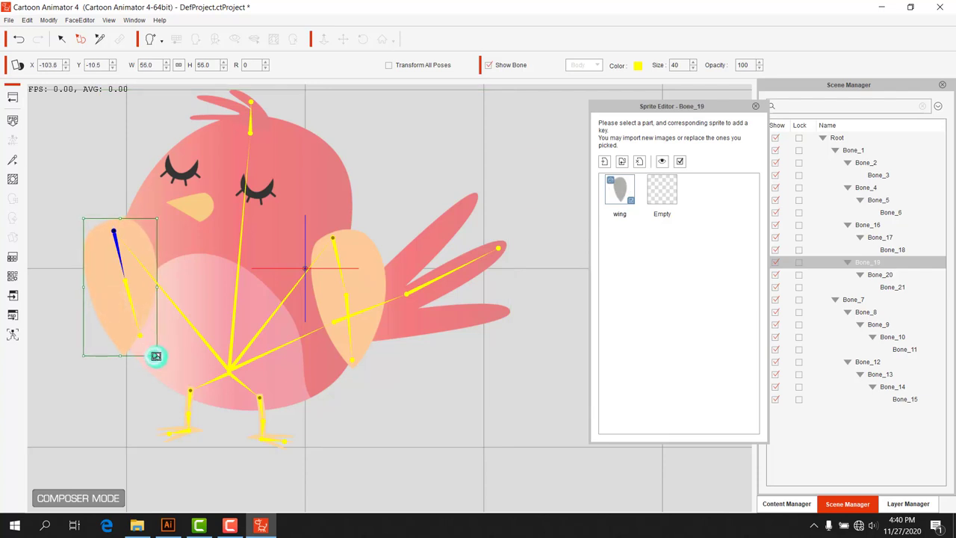
- Finish the wing sprite and bring up sprite editing for tail bone Bone_4
left_click(755, 107)
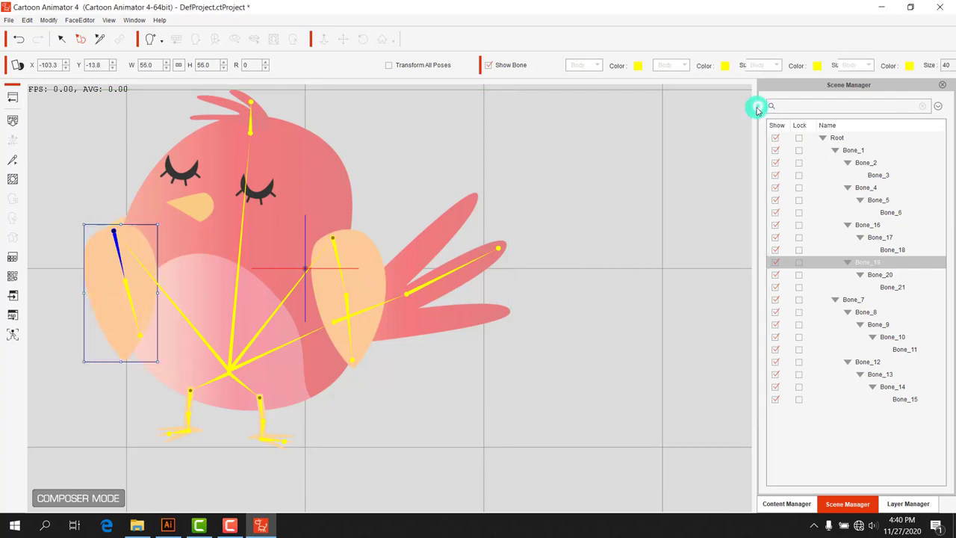
left_click(909, 503)
left_click(317, 375)
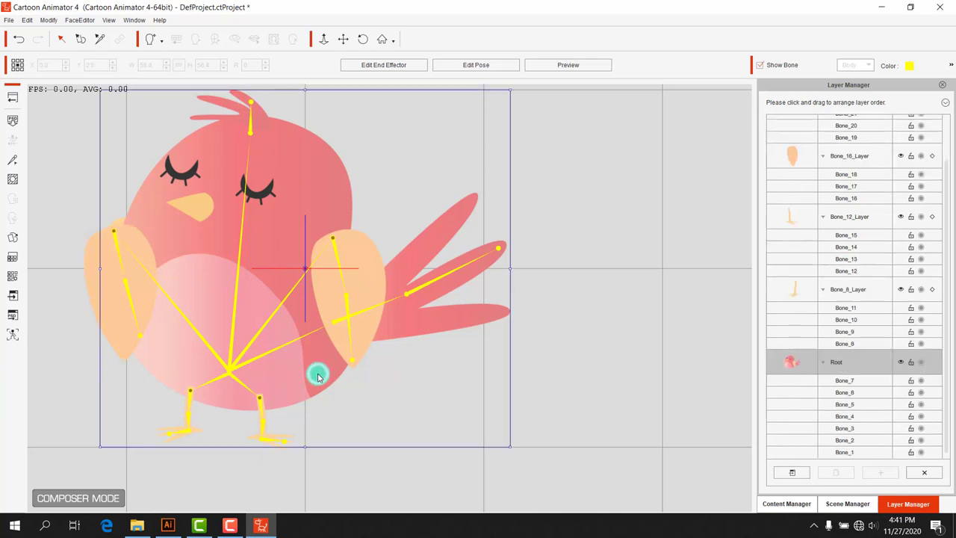
left_click(444, 271)
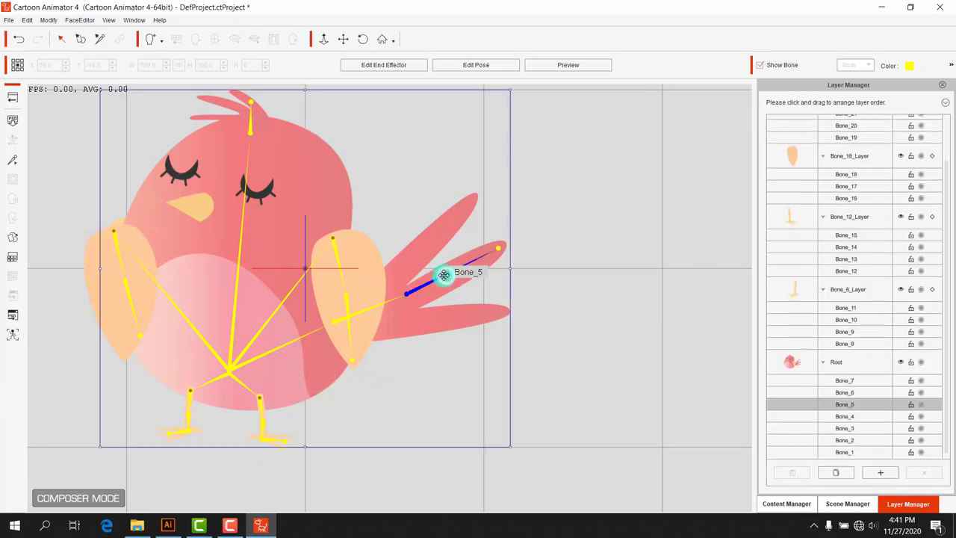
left_click(12, 237)
left_click(756, 106)
left_click(376, 305)
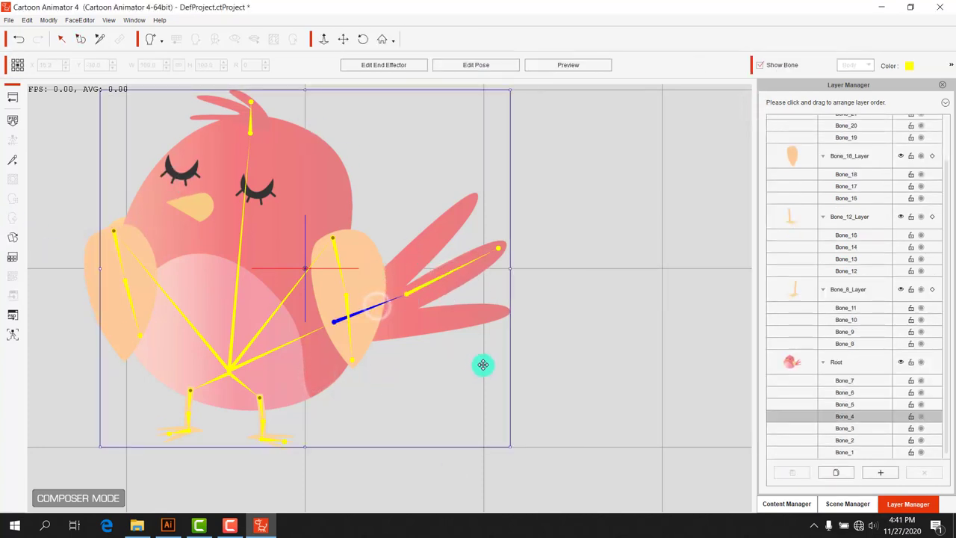
left_click(13, 237)
- Import Feather.png onto Bone_4 and shrink it to 61.4% over the tail
double_click(626, 193)
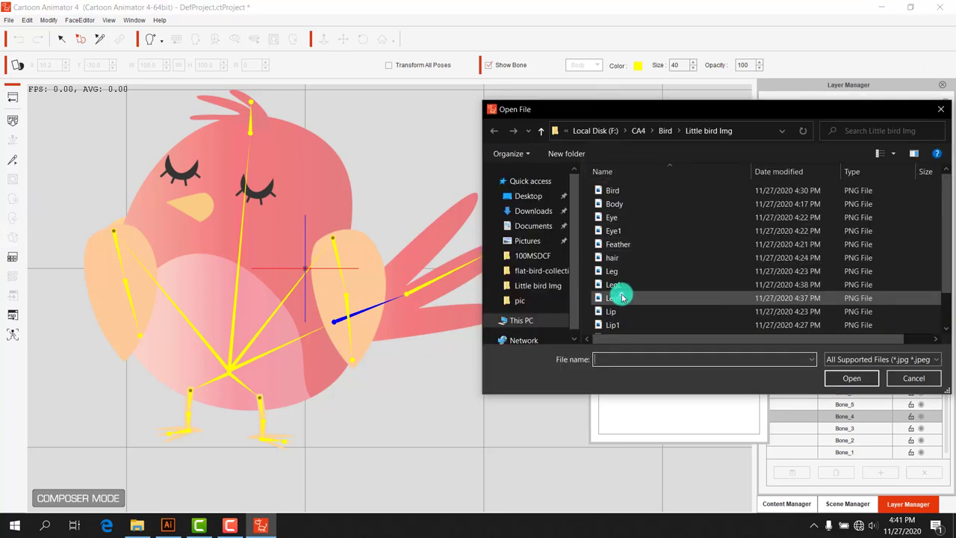
left_click(619, 246)
left_click(839, 373)
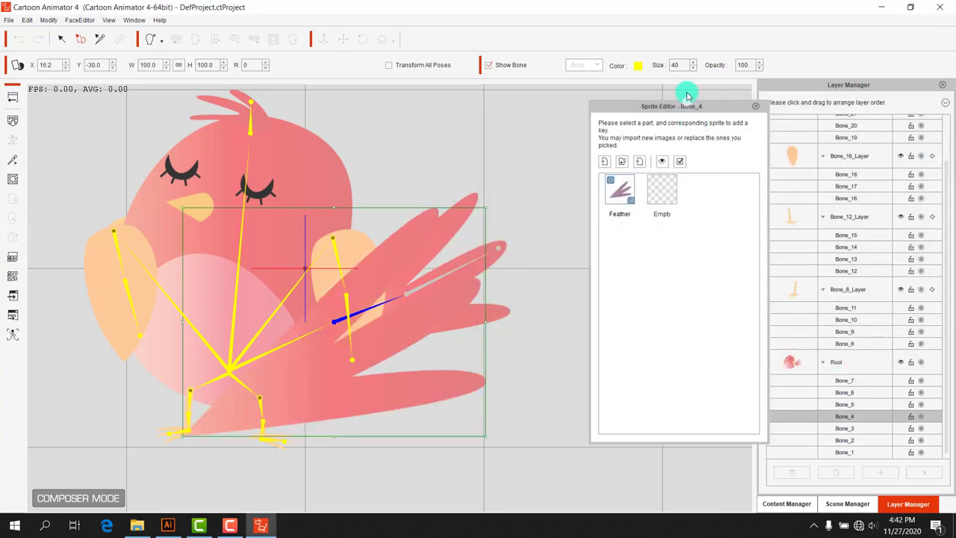
mouse_move(342, 337)
left_mouse_down()
mouse_move(219, 379)
mouse_move(333, 338)
mouse_move(466, 221)
left_mouse_up()
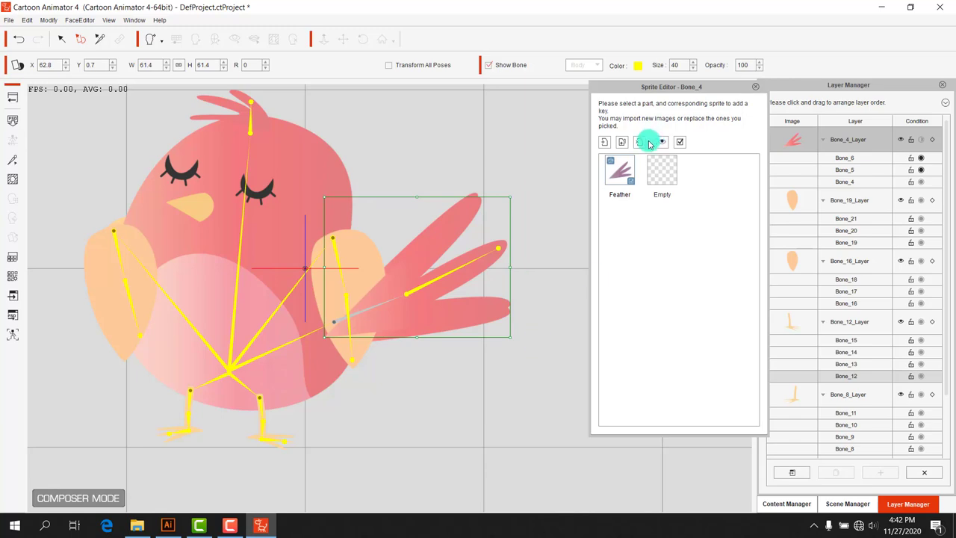
- Import hair.png onto Bone_2 and shrink it to 55.8% over the head crest
left_click(251, 123)
left_click(605, 142)
left_click(621, 235)
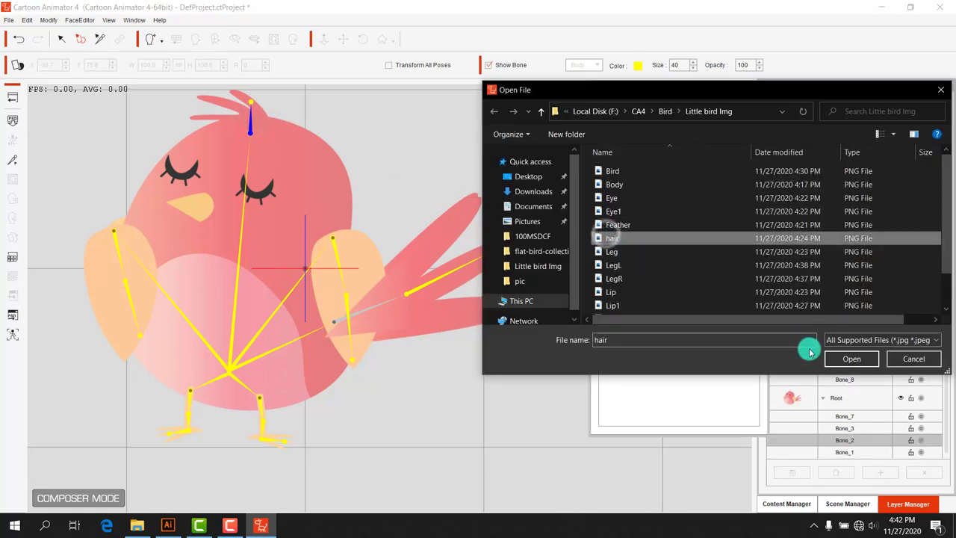
left_click(846, 359)
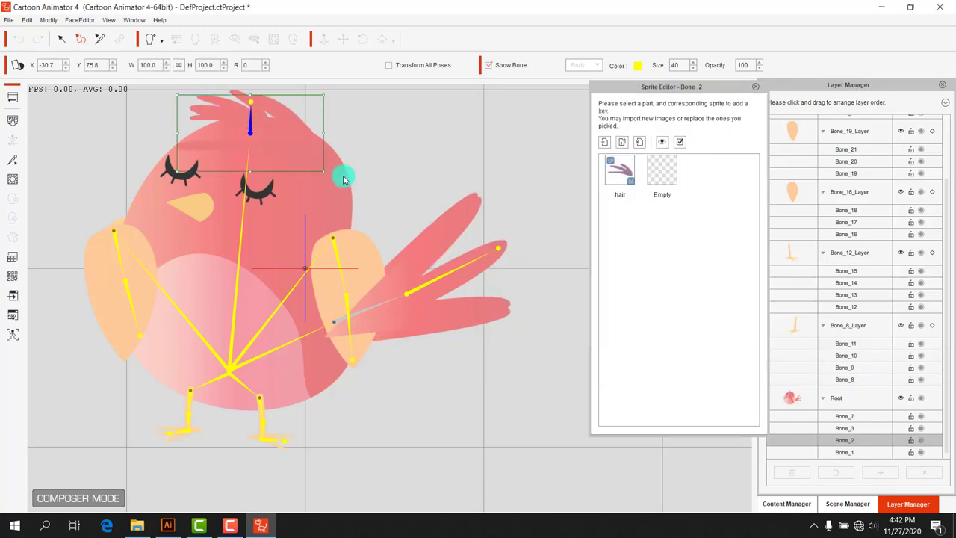
left_click_drag(323, 171, 259, 114)
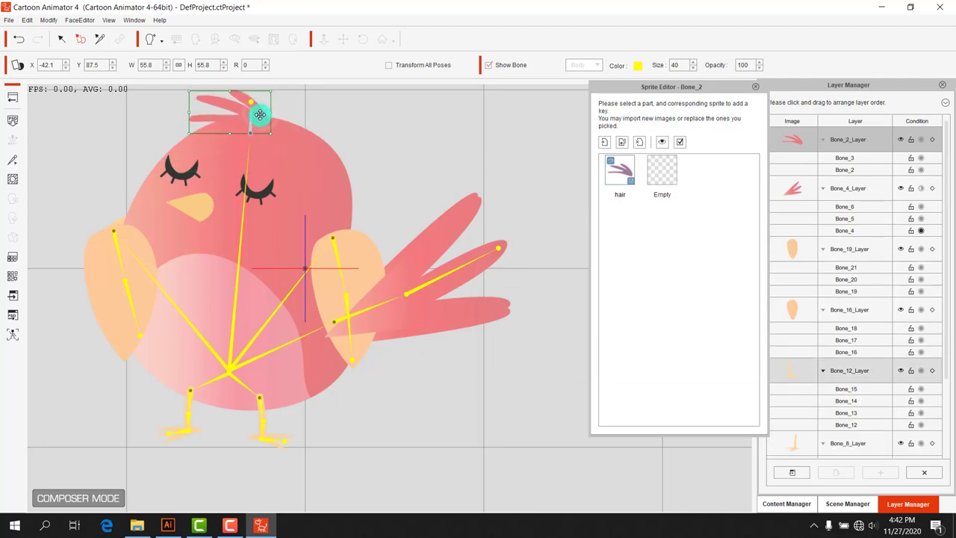
- Create a sprite-based talking head from body bone Bone_1
left_click(756, 86)
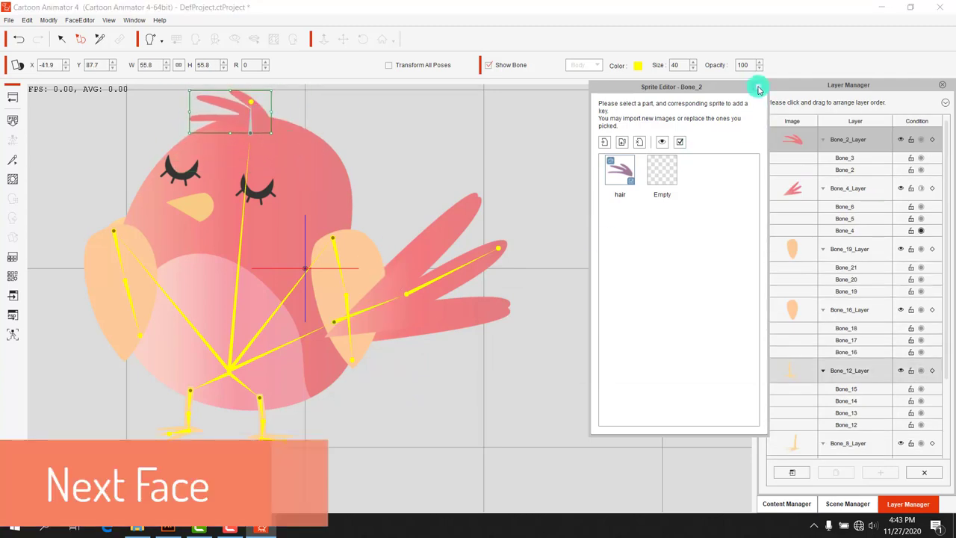
left_click(234, 323)
left_click(154, 39)
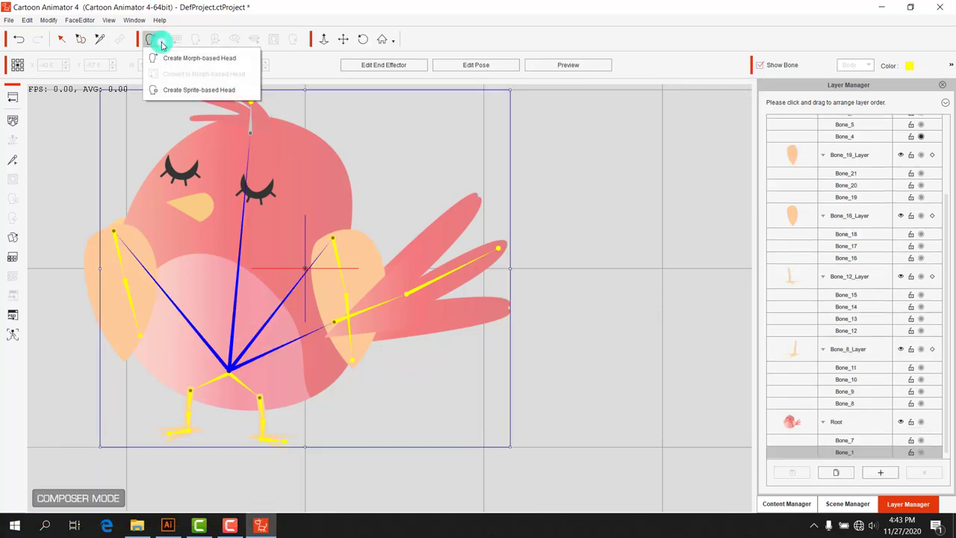
left_click(182, 90)
left_click(455, 355)
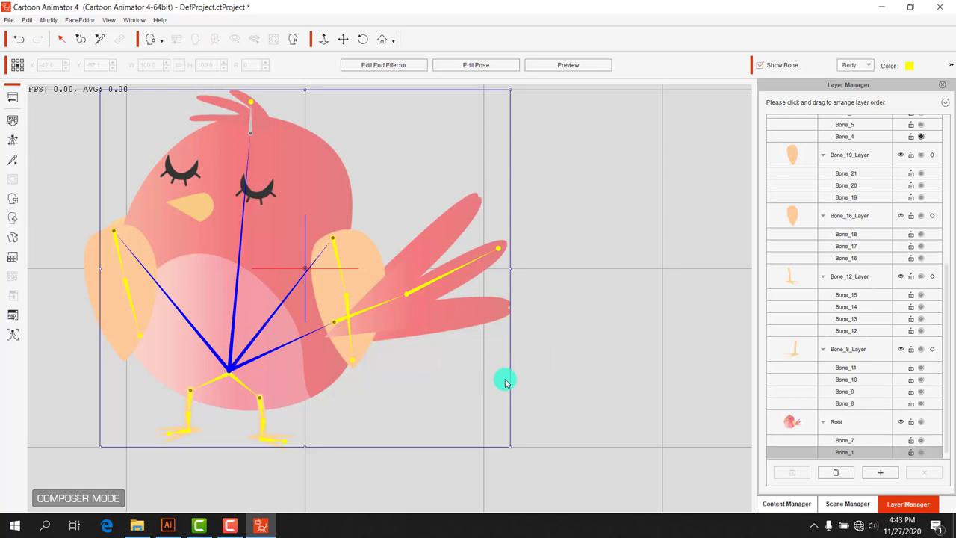
- Enlarge the placeholder face over the body and bring up its image replacement
left_click(263, 302)
mouse_move(270, 293)
left_mouse_down()
mouse_move(365, 128)
mouse_move(277, 187)
mouse_move(341, 146)
left_mouse_up()
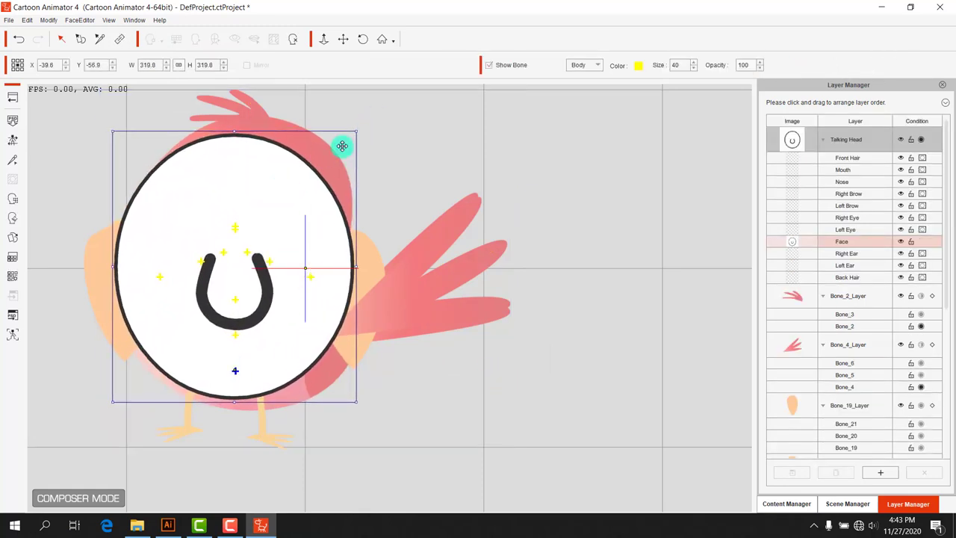
left_click(12, 237)
left_click(613, 337)
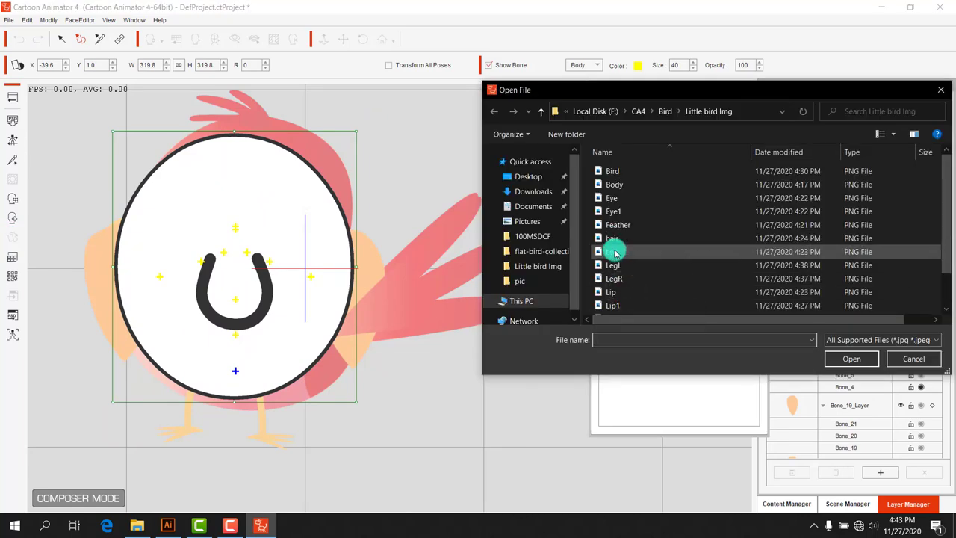
- Swap the placeholder face for Body.png, scaled to 68.7% over the bird's body
left_click(615, 279)
left_click(614, 185)
left_click(848, 360)
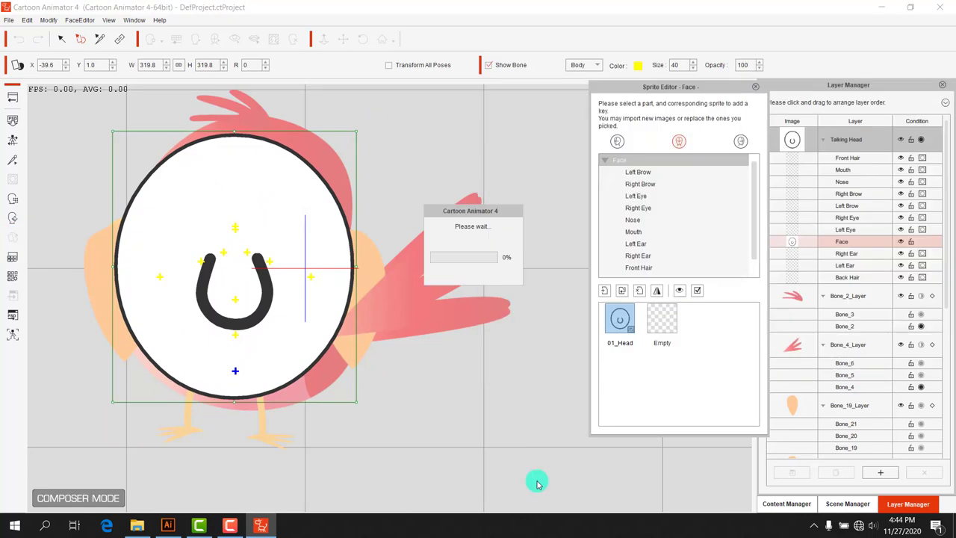
scroll(515, 249, "down", 5)
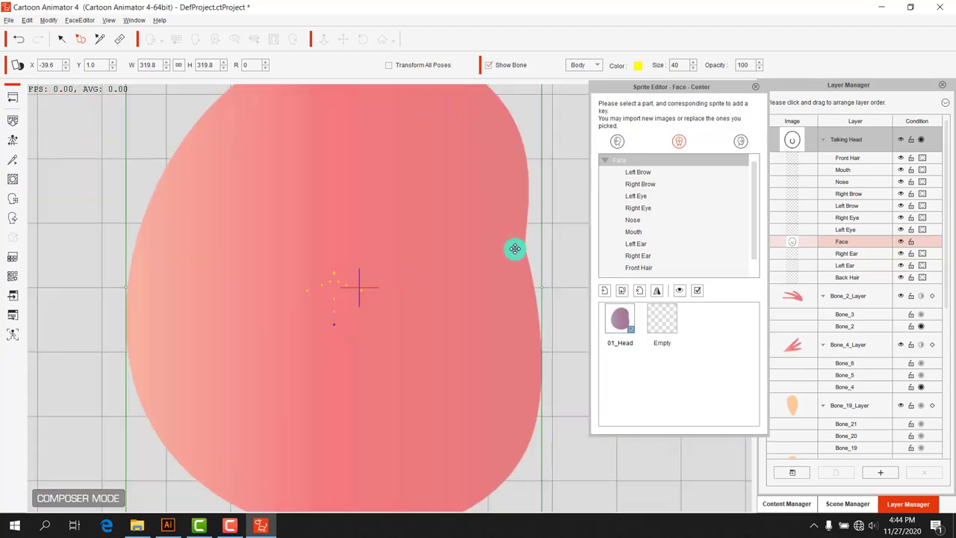
scroll(498, 474, "down", 5)
left_click_drag(395, 331, 389, 325)
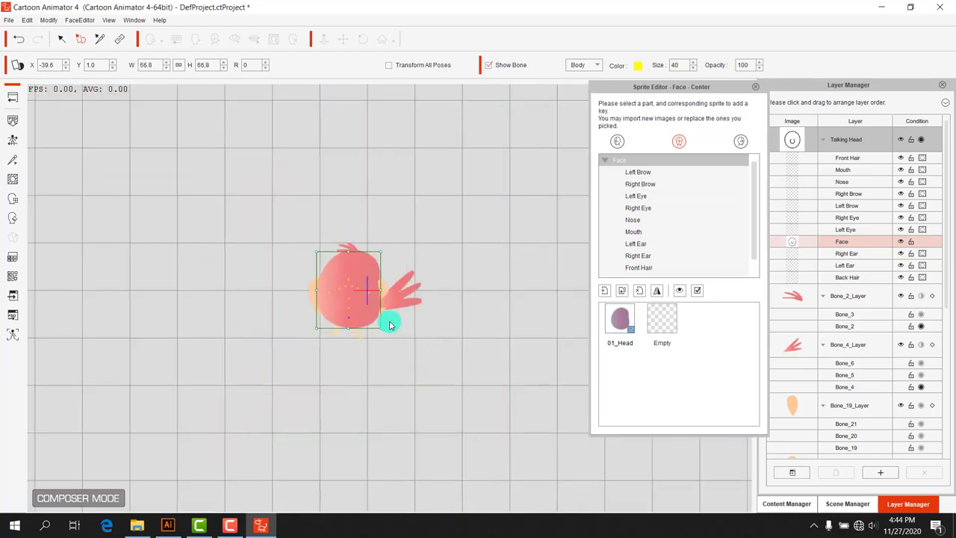
scroll(431, 379, "up", 2)
scroll(428, 379, "up", 3)
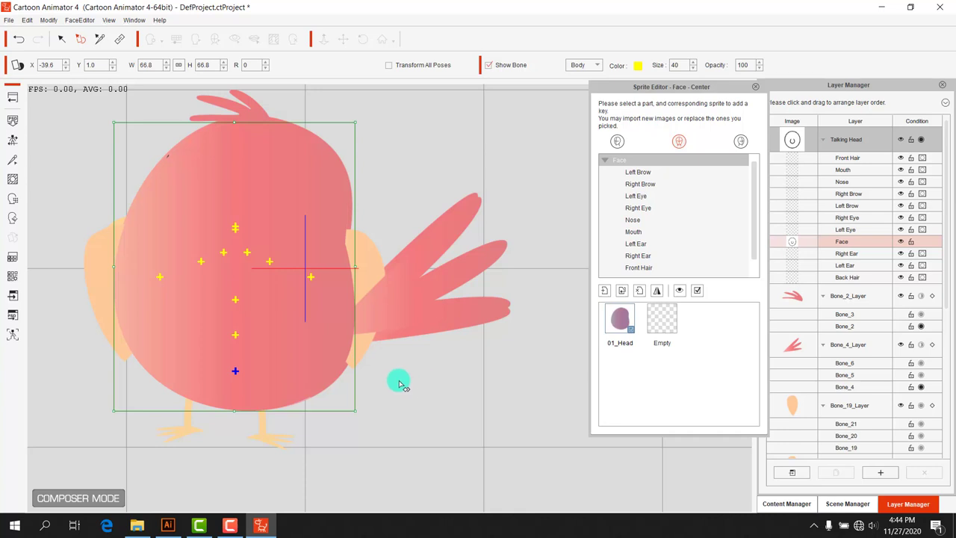
left_click_drag(354, 409, 342, 376)
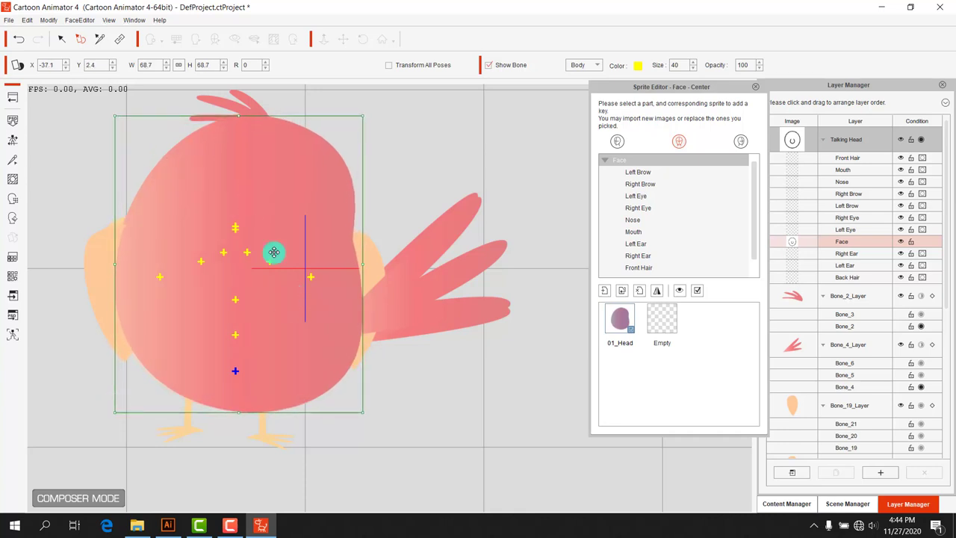
left_click_drag(274, 252, 271, 175)
left_click(602, 318)
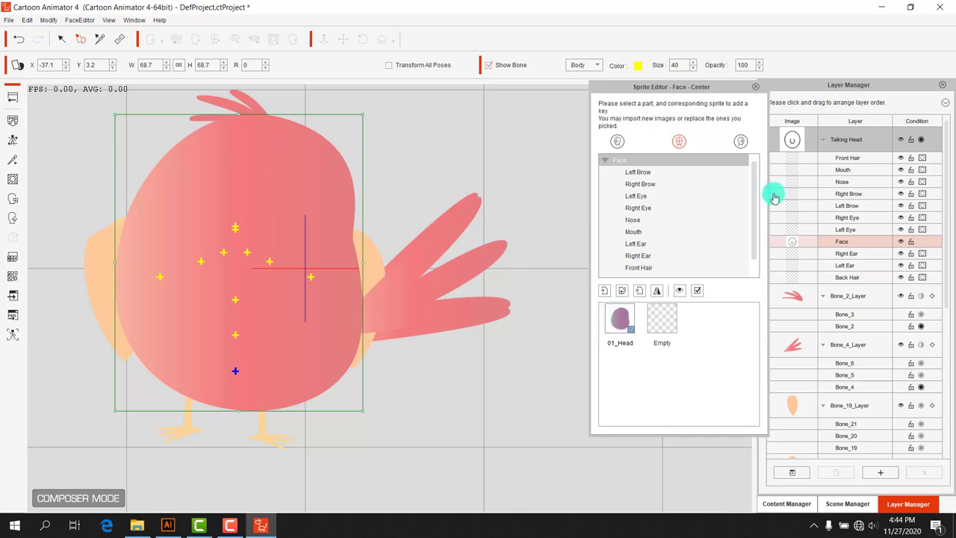
left_click(757, 87)
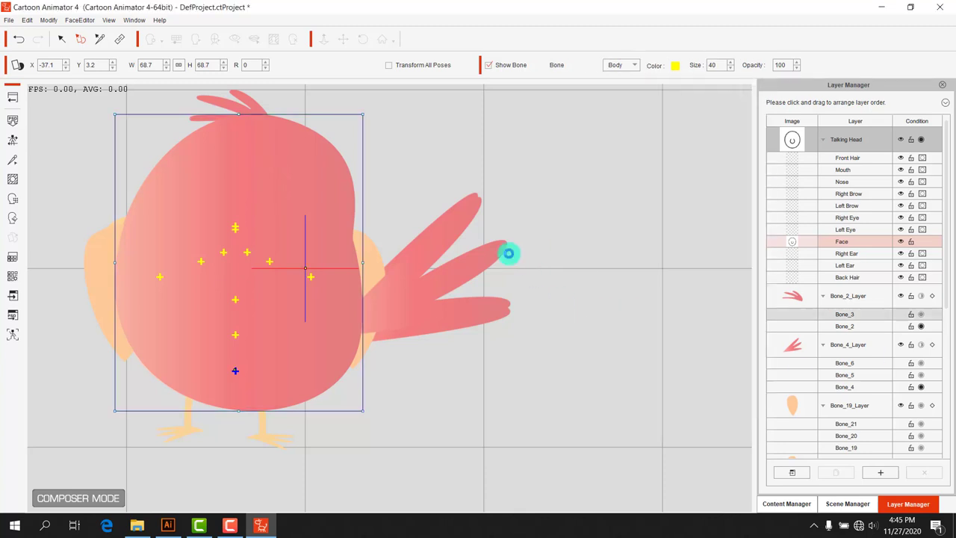
left_click(902, 245)
- Show the head's face parts with pivots and select the Front Hair part
left_click(902, 245)
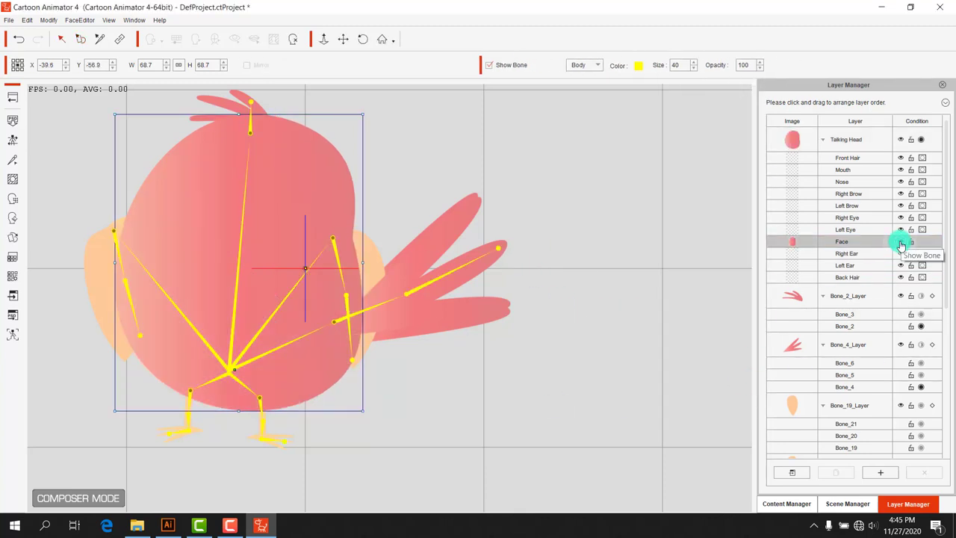
left_click(901, 245)
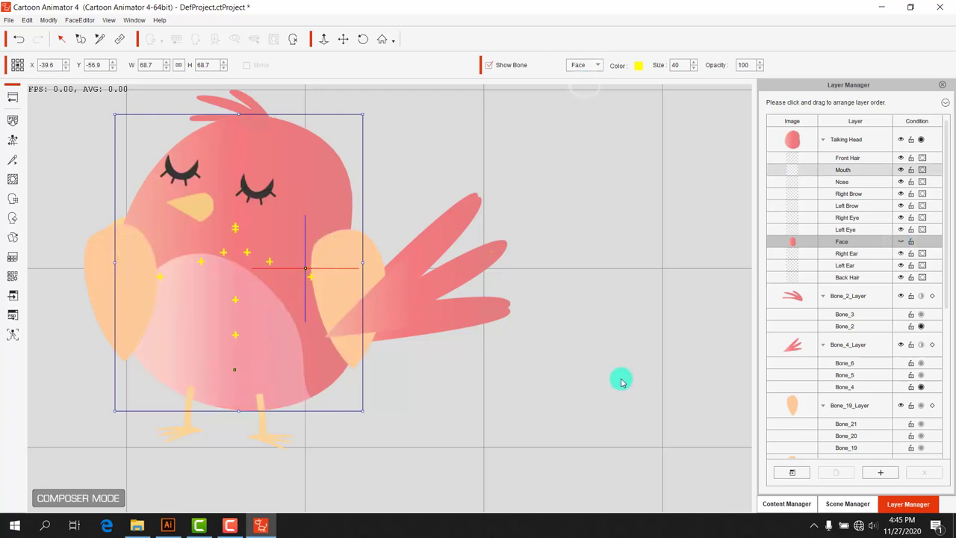
left_click(236, 228)
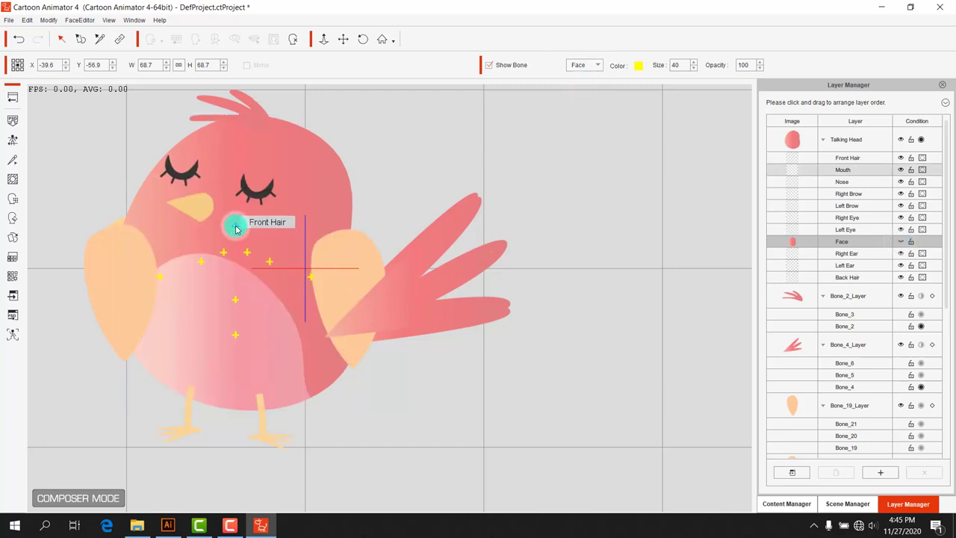
left_click(397, 217)
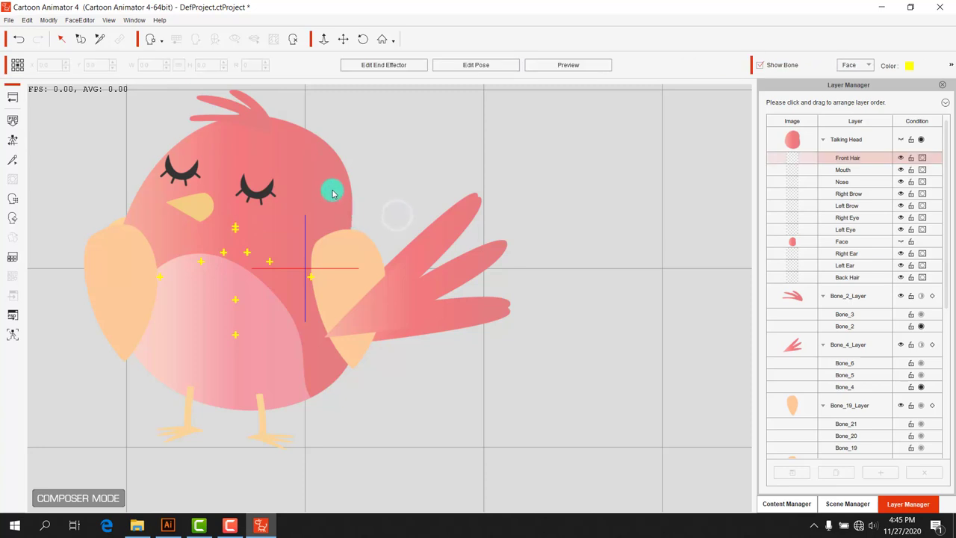
scroll(316, 232, "up", 3)
left_click(314, 247)
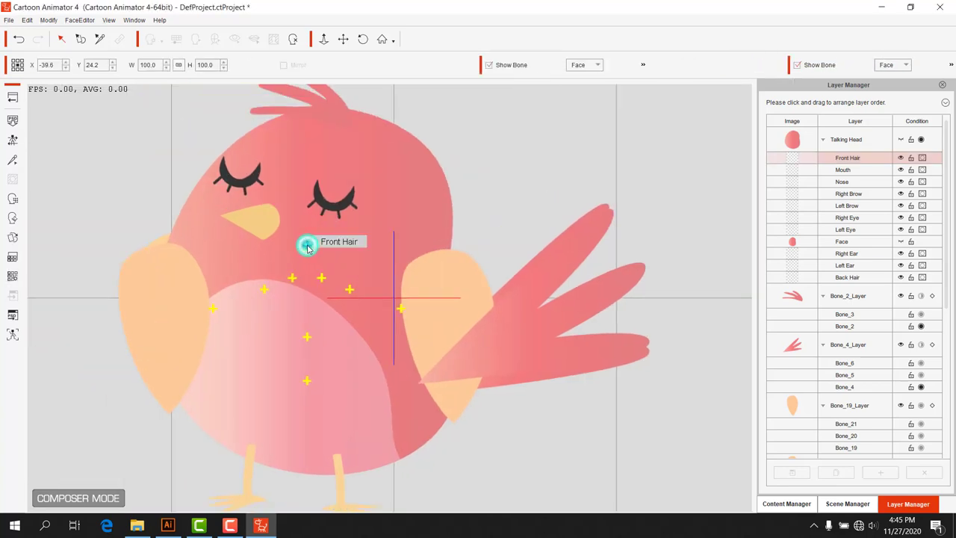
- Select the Right Eye part and bring up its sprite list
scroll(370, 301, "up", 3)
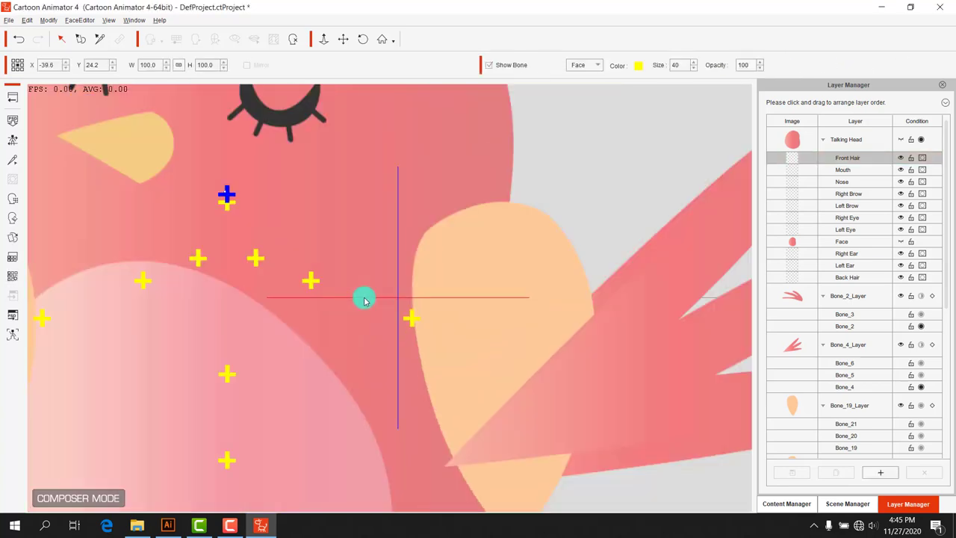
scroll(480, 249, "down", 2)
scroll(318, 348, "up", 2)
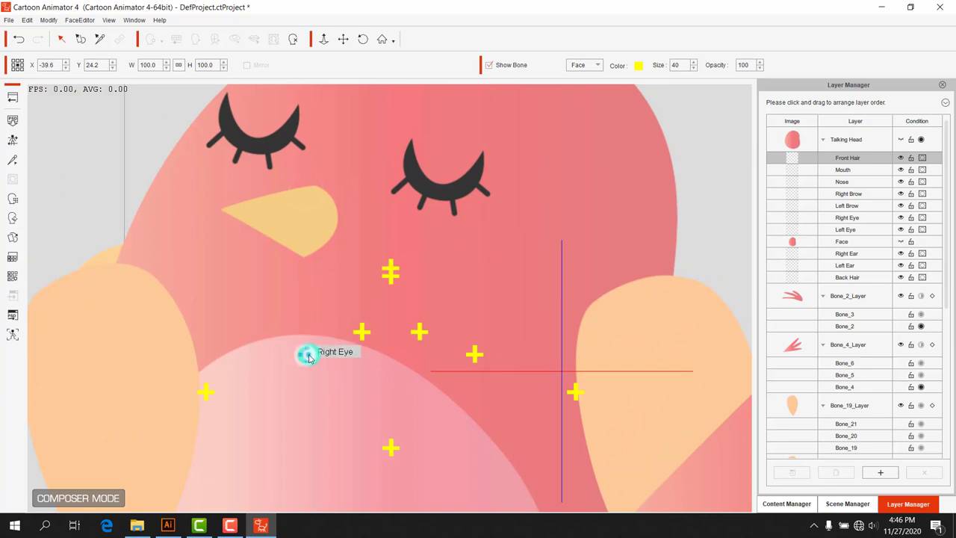
left_click(309, 357)
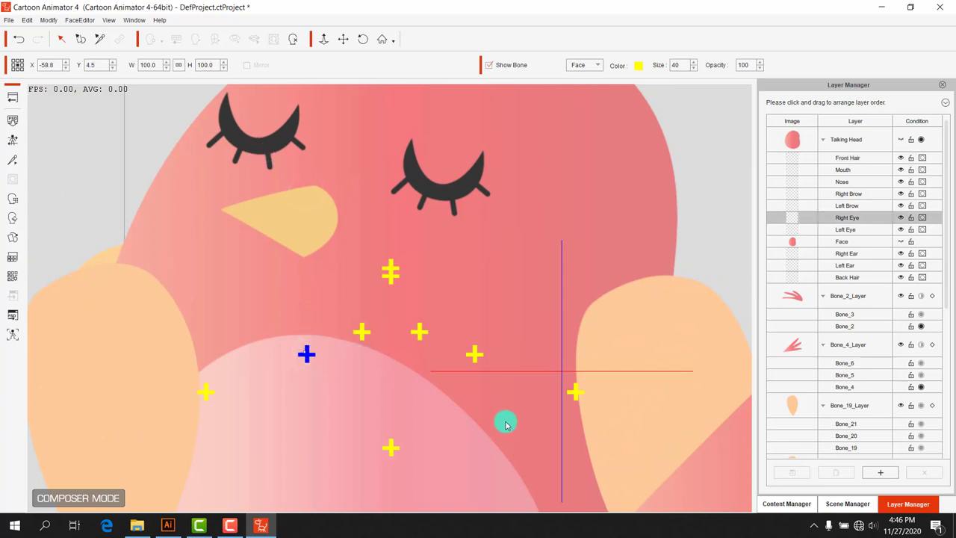
left_click(13, 238)
- Replace Right Eye's 01_Normal sprite with the shrunken eye image, then select Left Eye
left_click(619, 318)
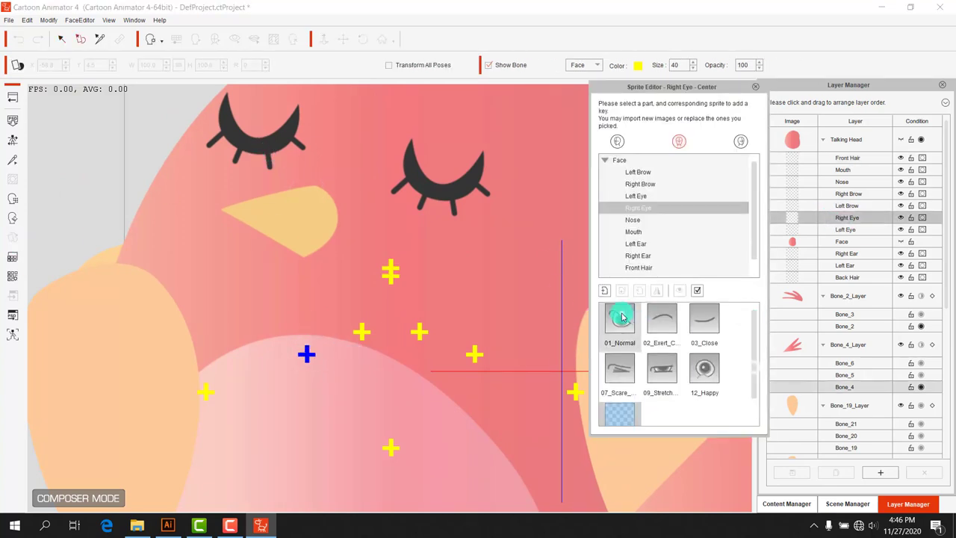
left_click(621, 292)
double_click(619, 203)
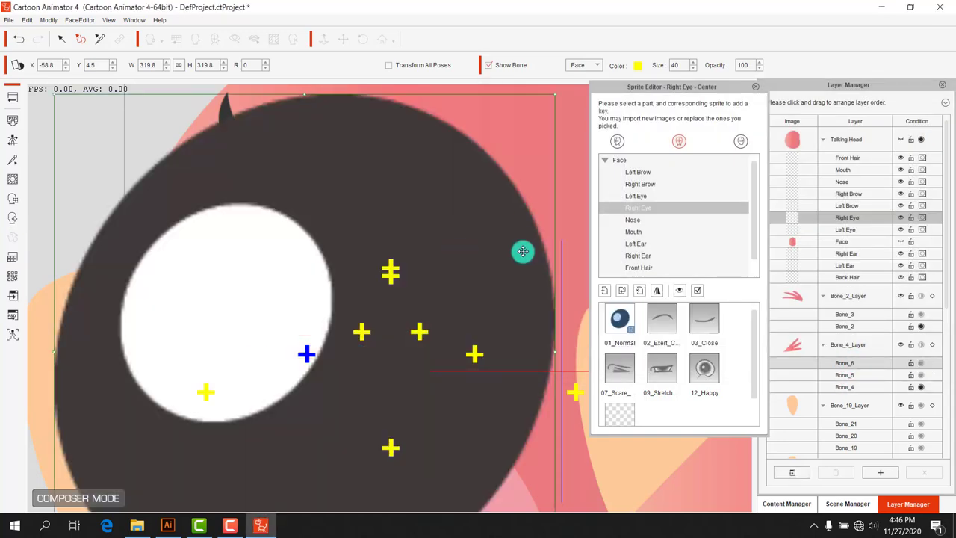
mouse_move(523, 251)
left_mouse_down()
mouse_move(443, 433)
mouse_move(354, 352)
mouse_move(323, 203)
mouse_move(344, 185)
left_mouse_up()
left_click(67, 41)
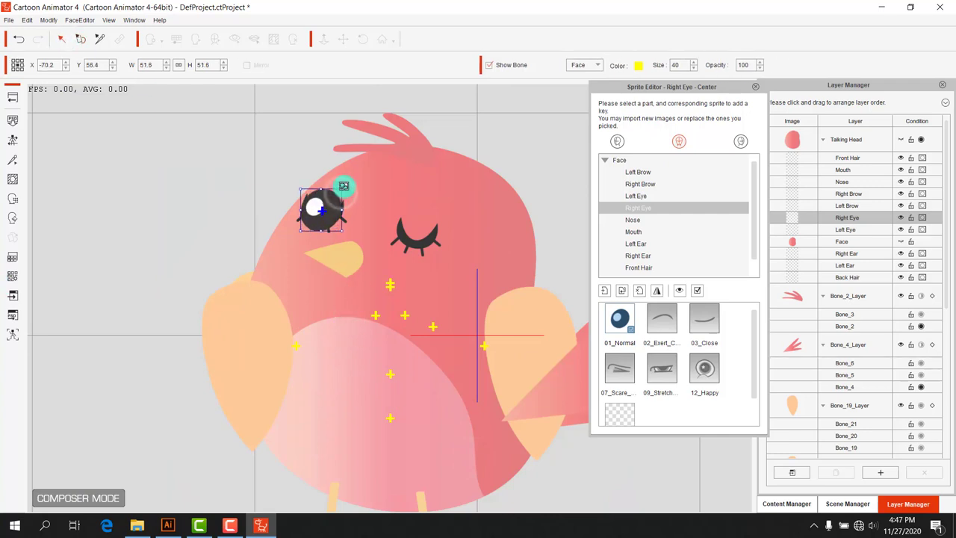
left_click(433, 326)
left_click(432, 326)
- Replace Left Eye's 01_Normal sprite with Eye.png at height 51.6, moved onto the face
left_click(620, 307)
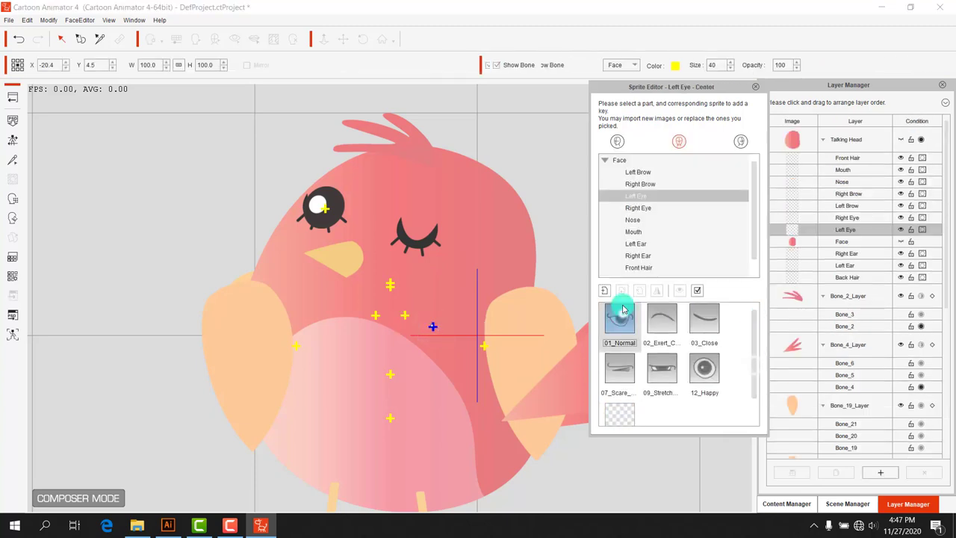
left_click(622, 291)
left_click(613, 198)
left_click(864, 359)
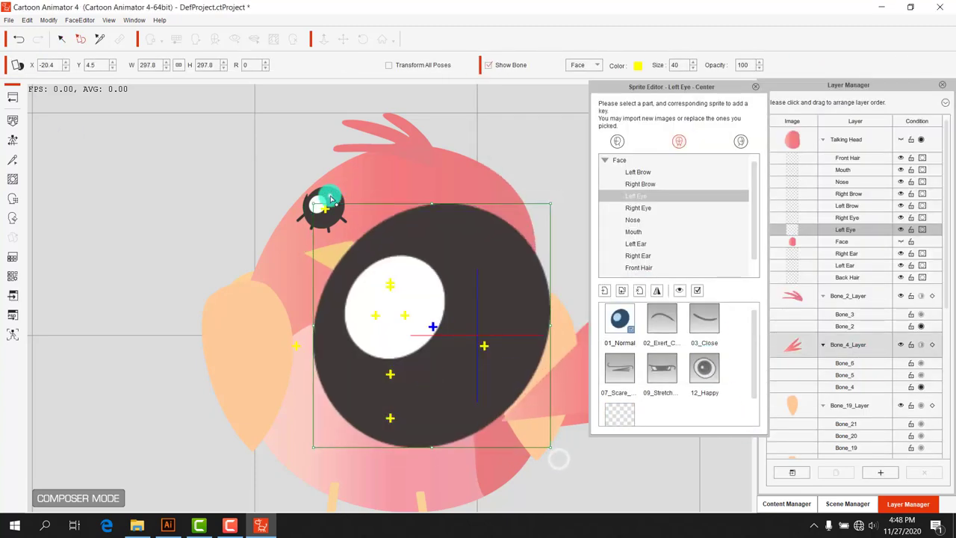
left_click(132, 65)
left_click(493, 283)
left_click(191, 67)
type("51.6")
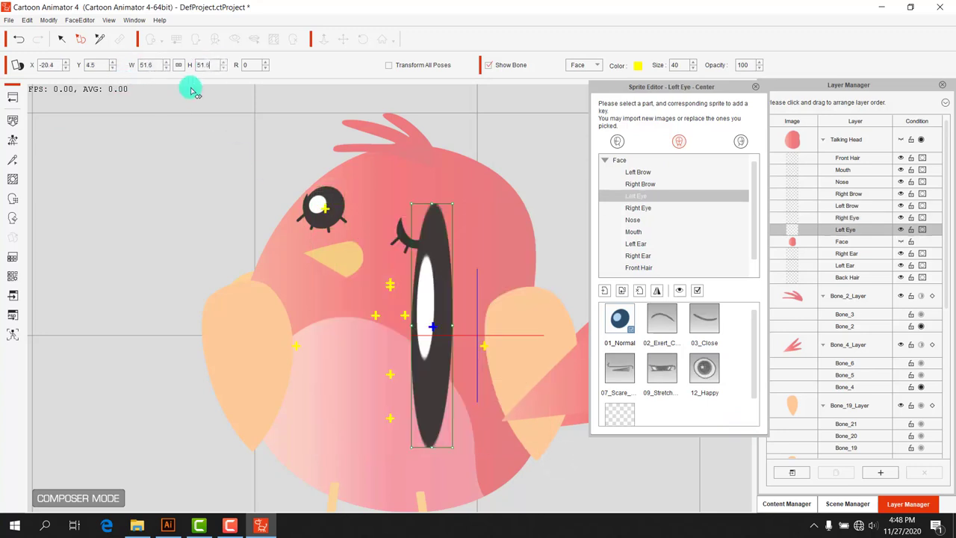
key("Return")
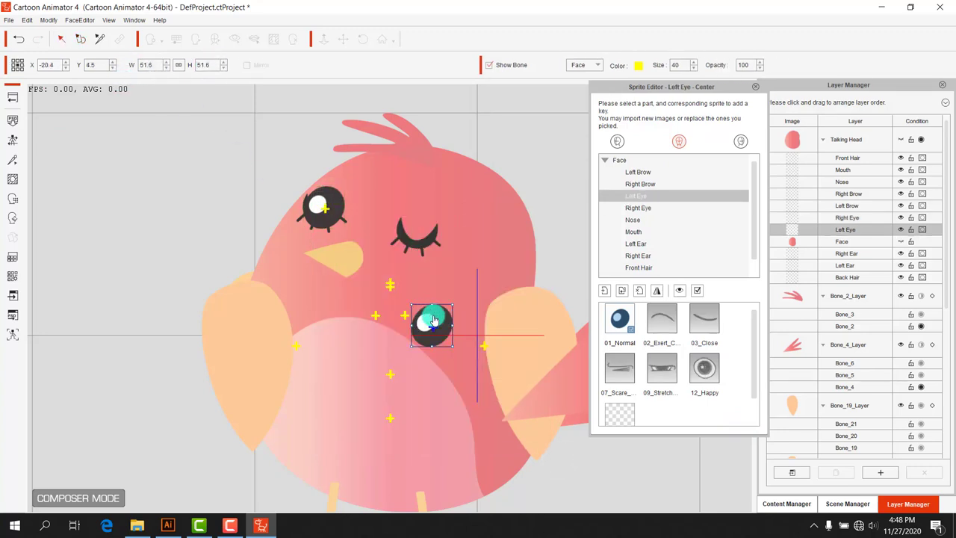
left_click_drag(423, 311, 418, 218)
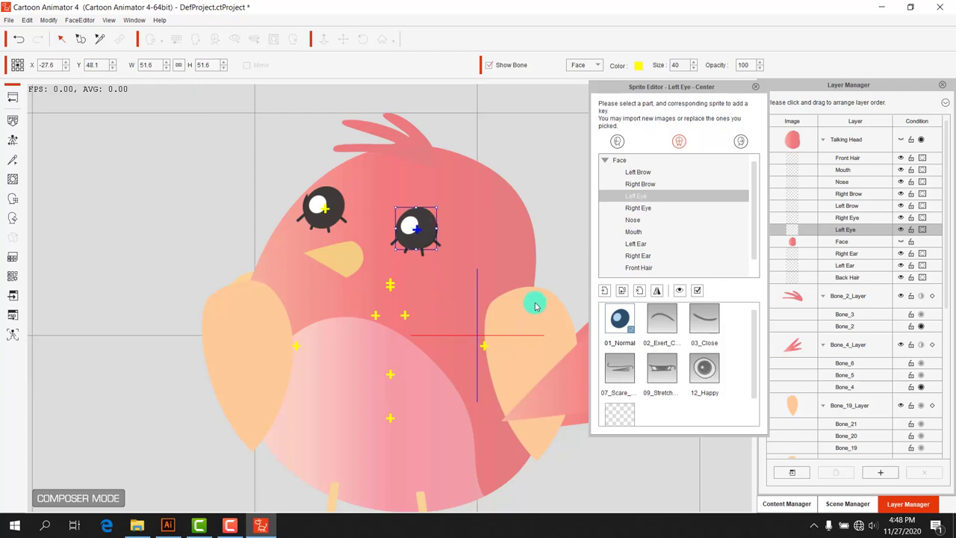
- Replace Left Eye's 03_Close sprite with the closed-eye image, shrunk and nudged into place
left_click(705, 318)
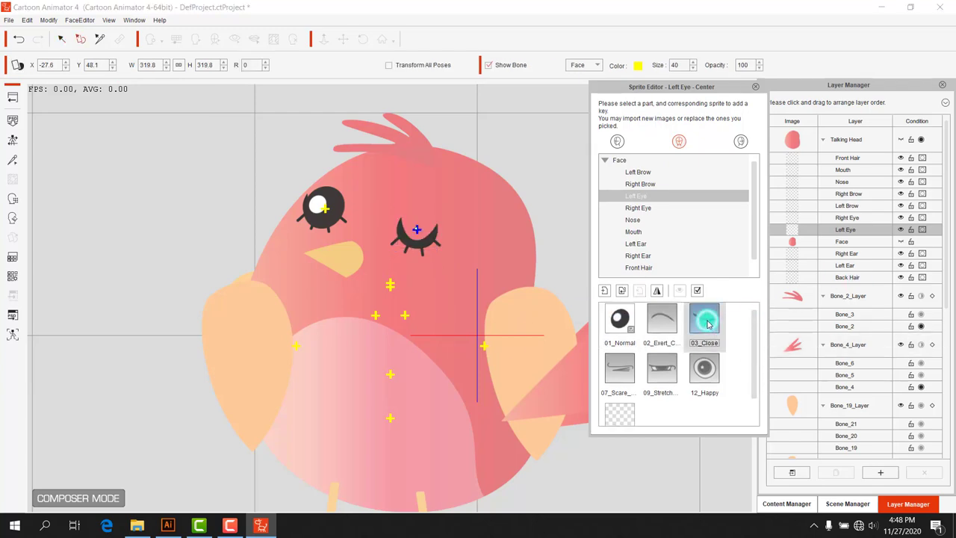
left_click(626, 295)
double_click(620, 214)
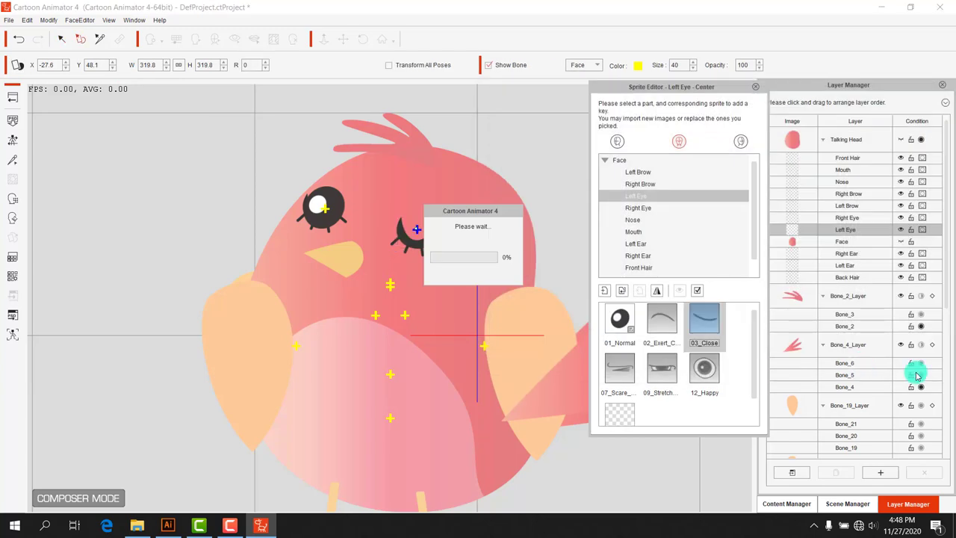
left_click_drag(559, 347, 441, 265)
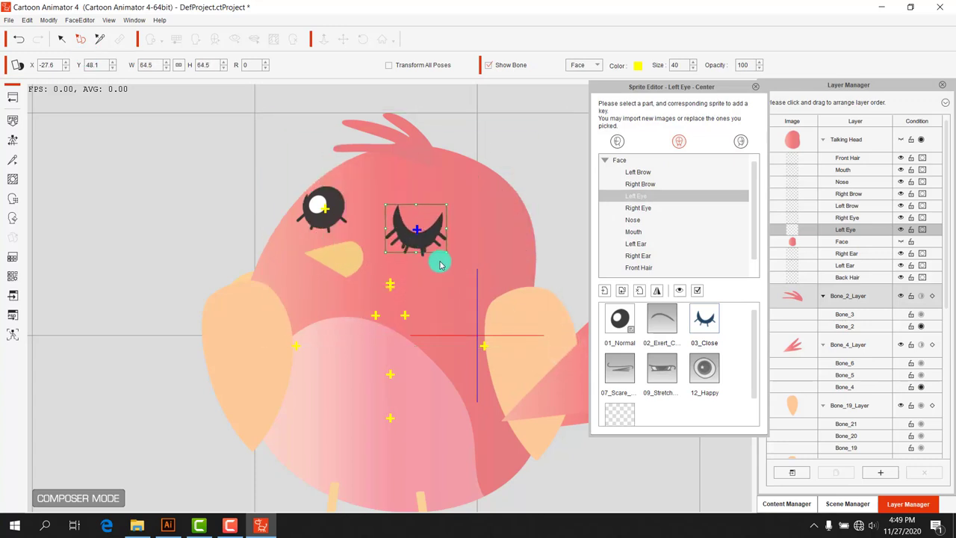
left_click(61, 39)
mouse_move(427, 235)
left_mouse_down()
mouse_move(442, 255)
mouse_move(434, 240)
left_mouse_up()
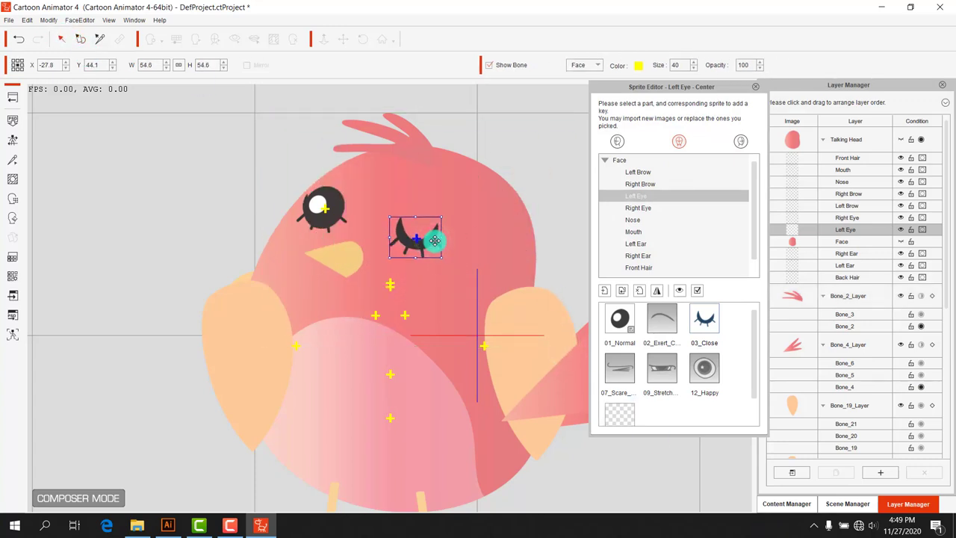
- Give Right Eye the closed-eye image at 51.0, then close sprite editing and select Root
left_click(639, 208)
left_click(704, 321)
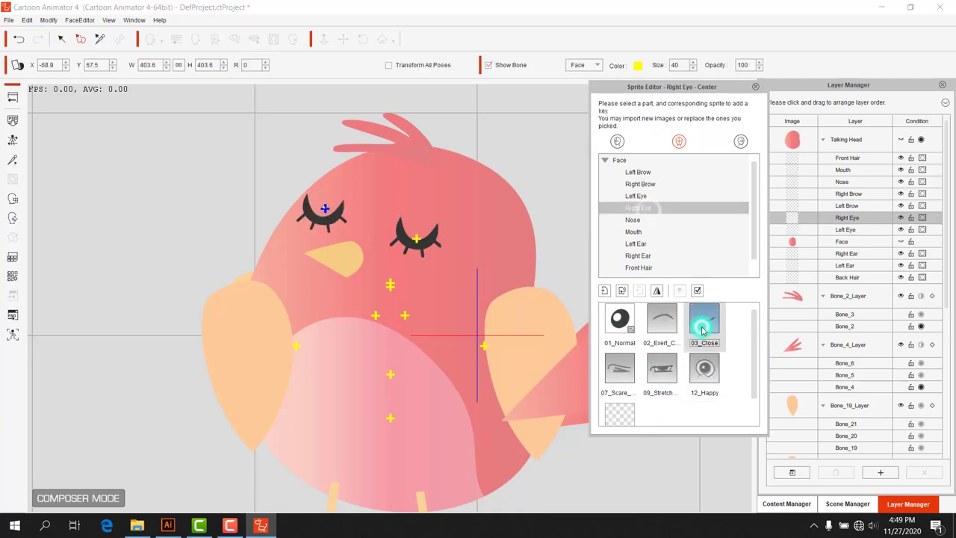
left_click(622, 290)
left_click(617, 273)
left_click(856, 351)
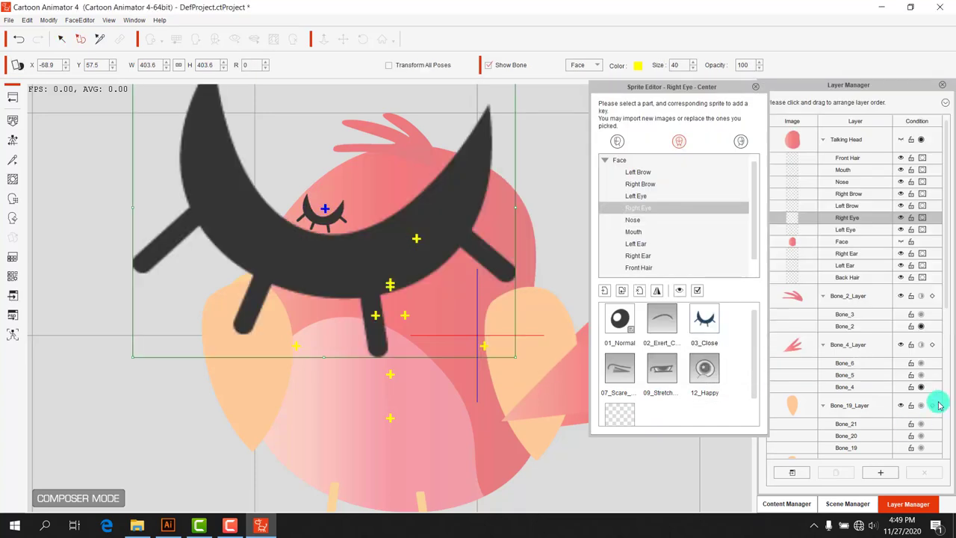
left_click_drag(512, 360, 349, 224)
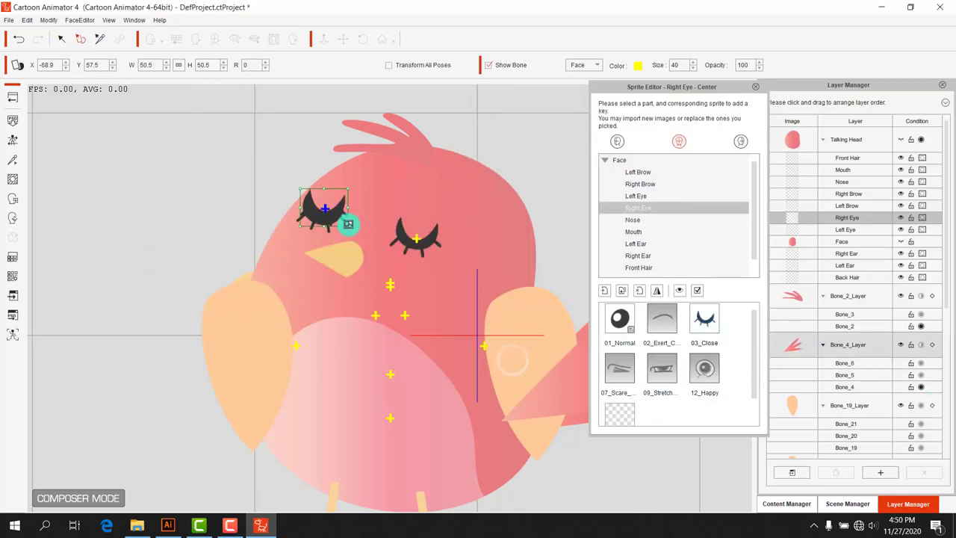
left_click(72, 34)
left_click(334, 202)
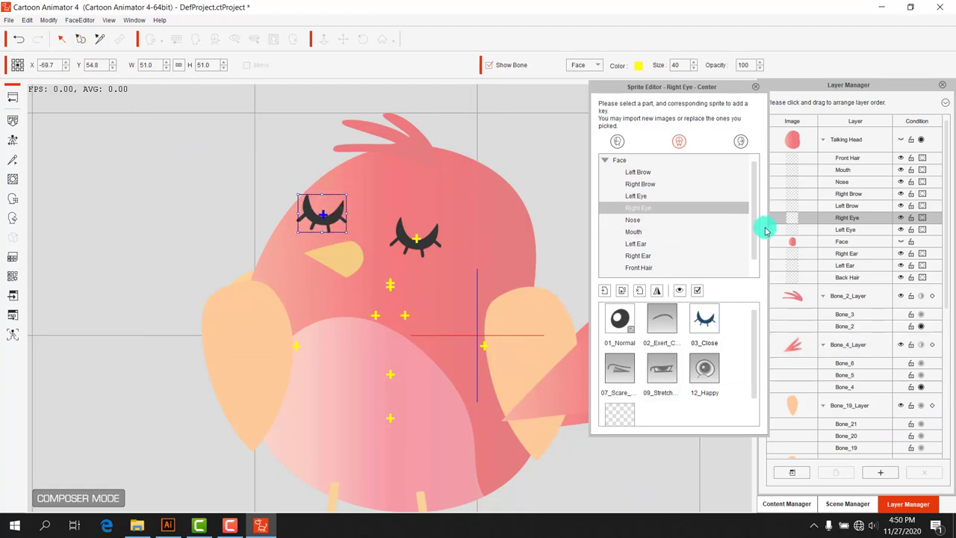
left_click(717, 346)
left_click(755, 86)
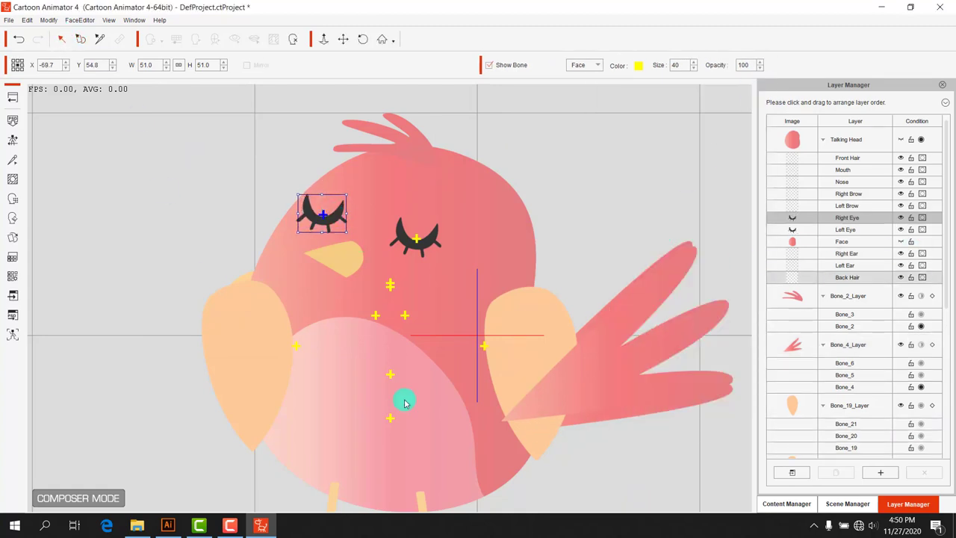
left_click(483, 217)
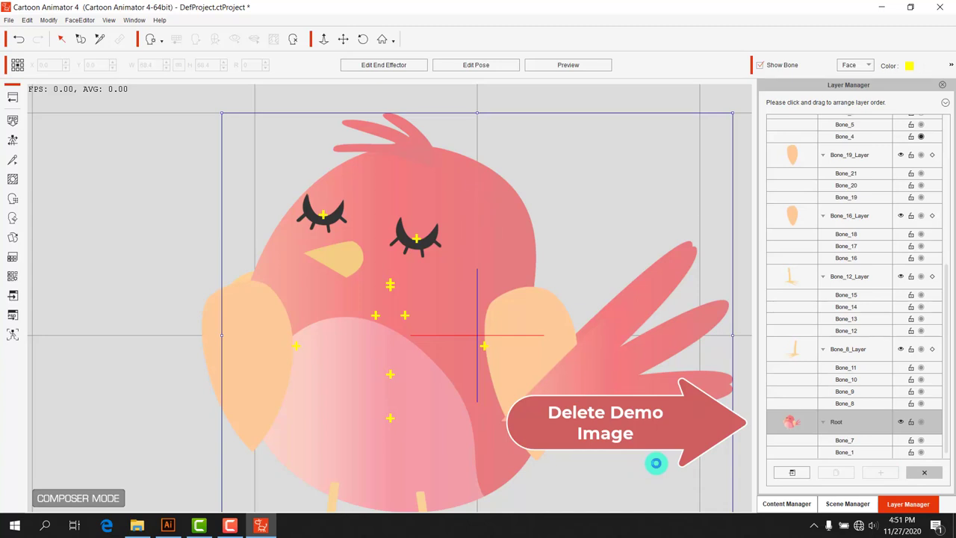
- Delete the Root demo body image and bring up the Face's Nose sprites
key("Delete")
left_click(902, 242)
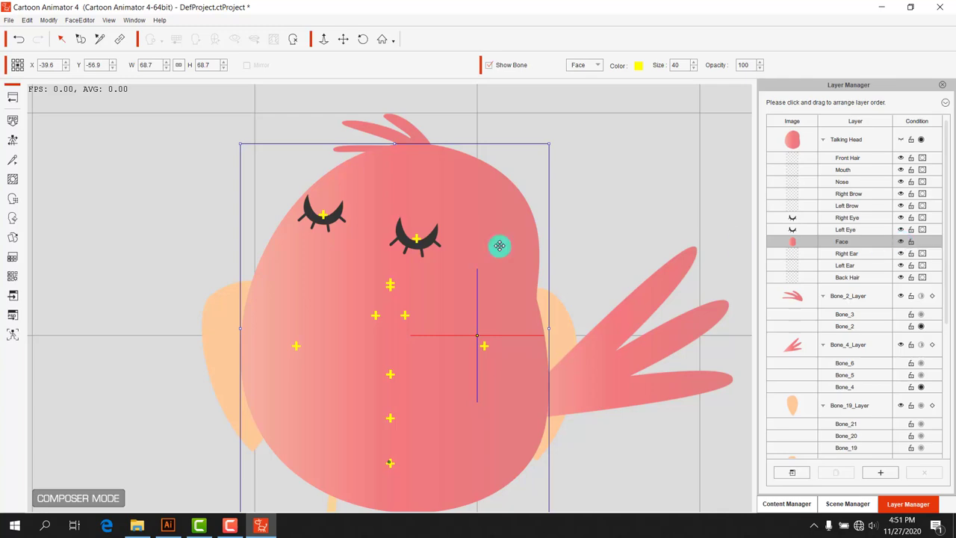
left_click(168, 525)
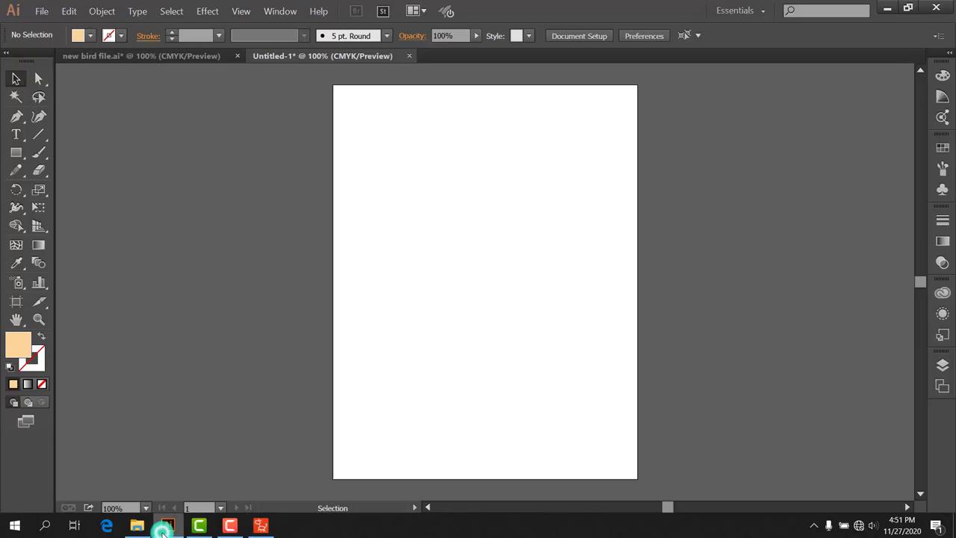
left_click(187, 56)
left_click(887, 7)
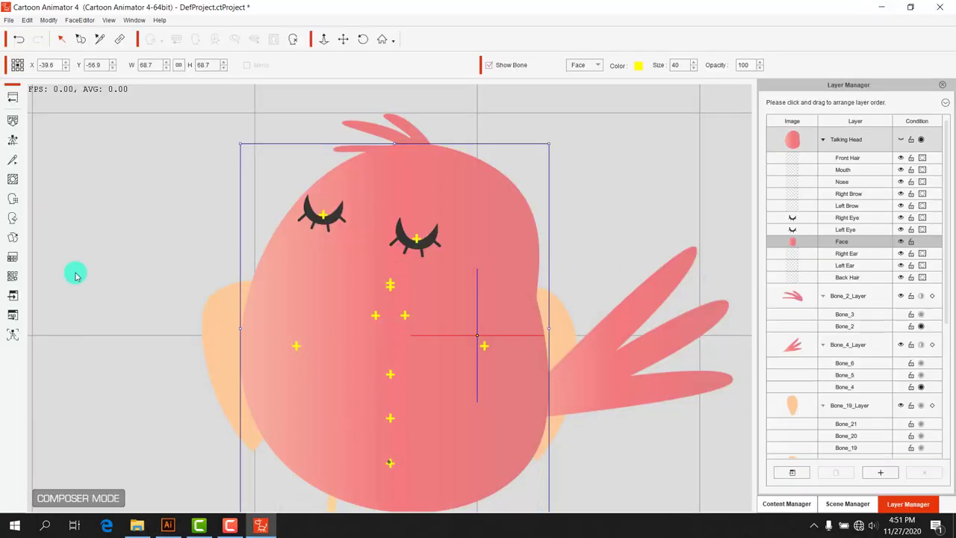
left_click(11, 237)
left_click(634, 220)
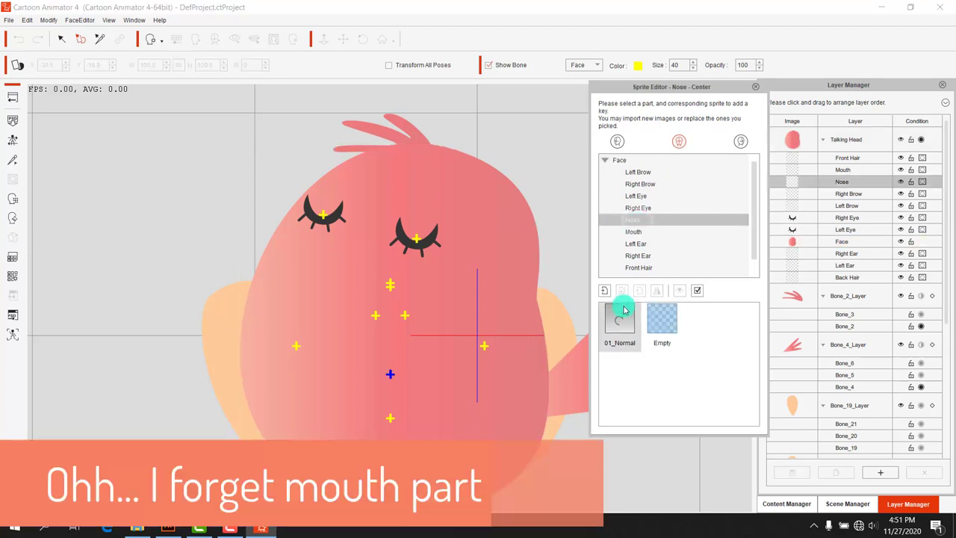
- Replace the Mouth part's 01_Normal sprite with the Lip.png image
left_click(606, 291)
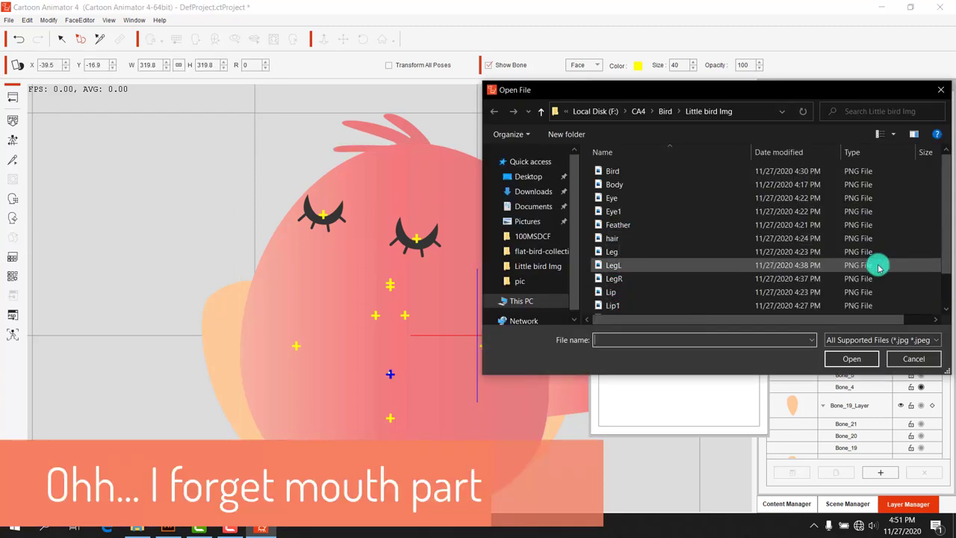
left_click(914, 359)
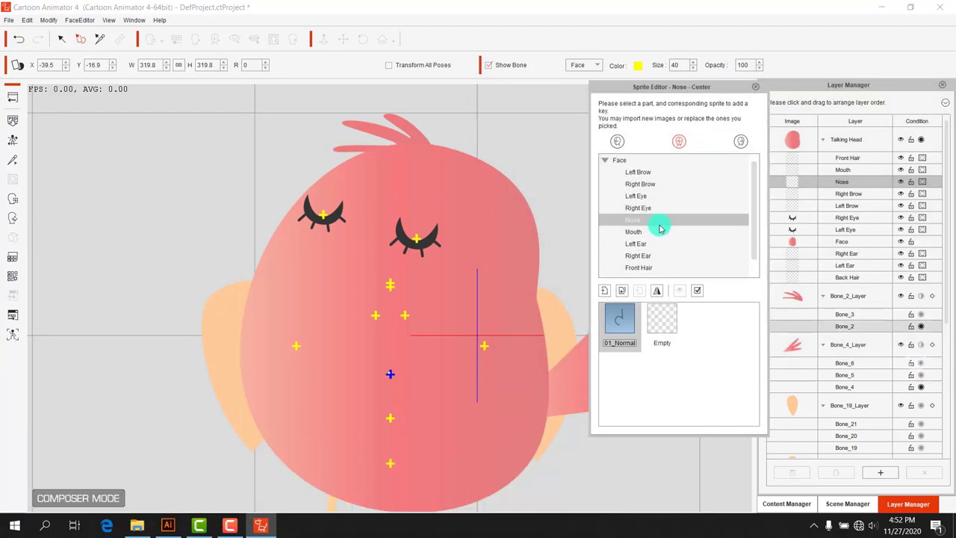
left_click(634, 231)
scroll(753, 351, "down", 1)
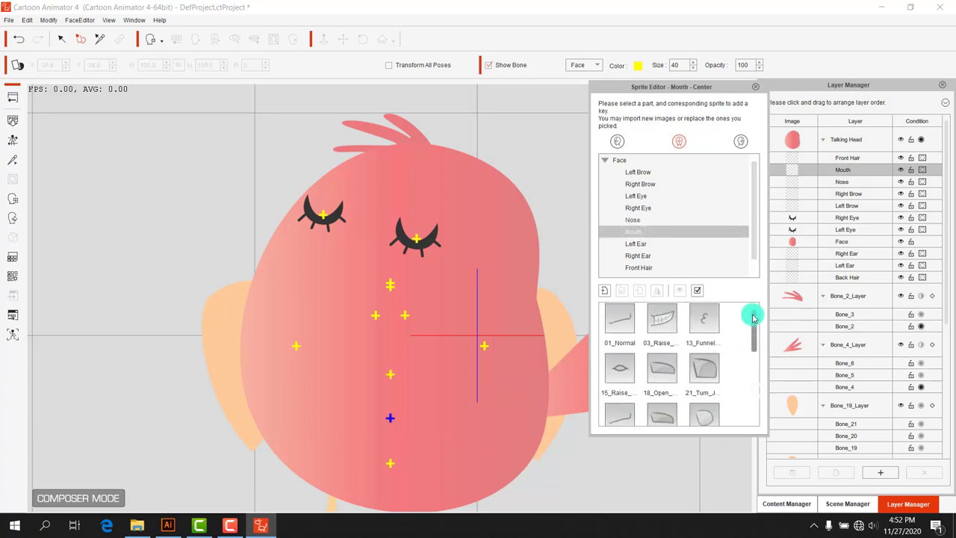
left_click(605, 291)
scroll(935, 217, "down", 1)
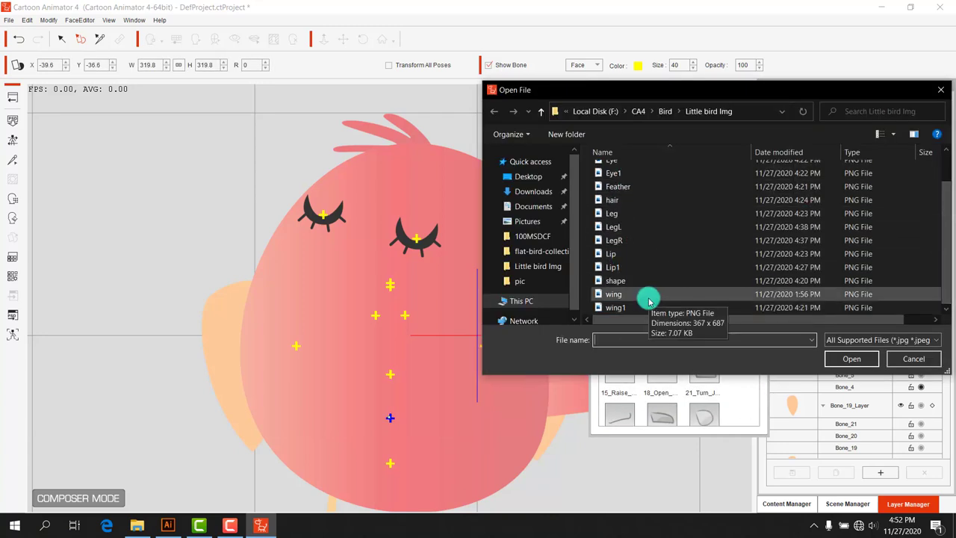
left_click(609, 153)
left_click(624, 225)
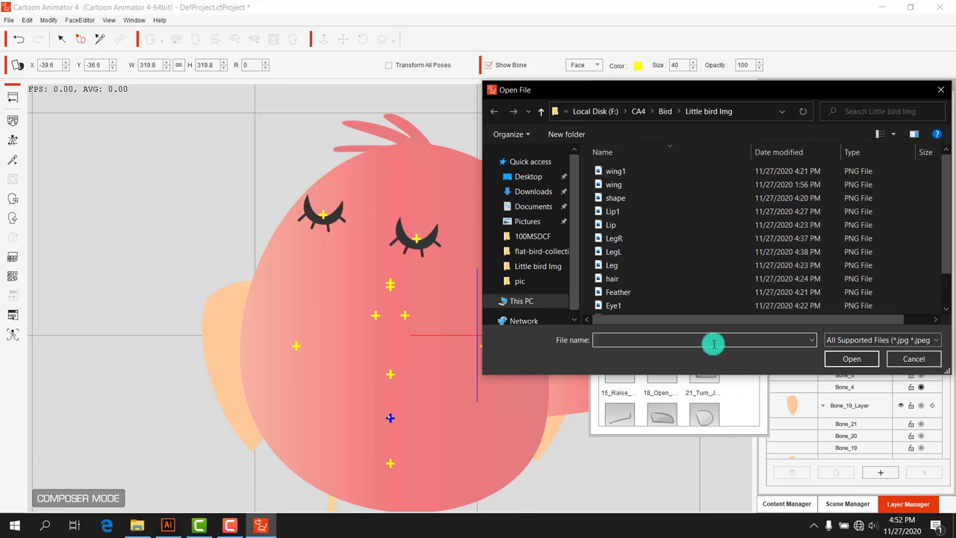
left_click(851, 358)
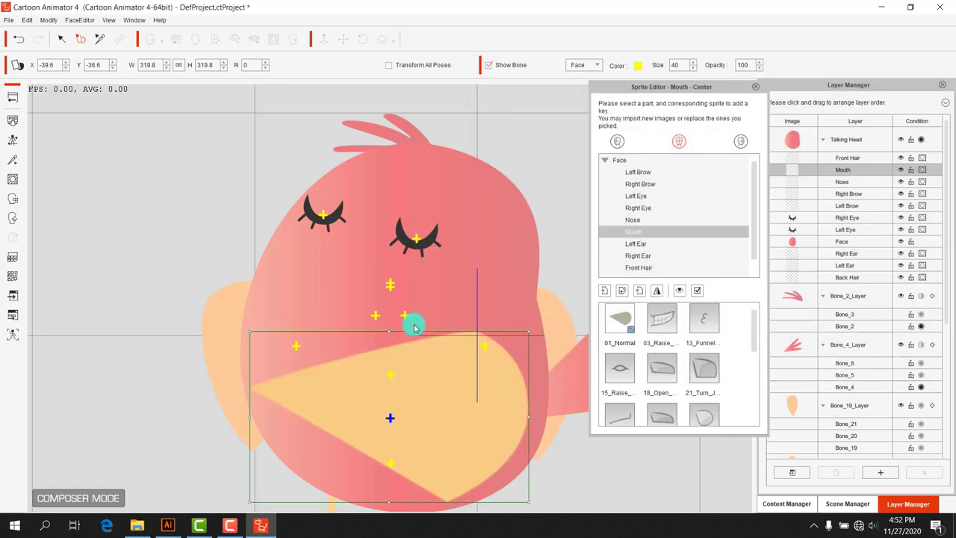
- Shrink the lip to a 56.9 beak below the left eye, then select the orange wing
left_click_drag(426, 386, 419, 293)
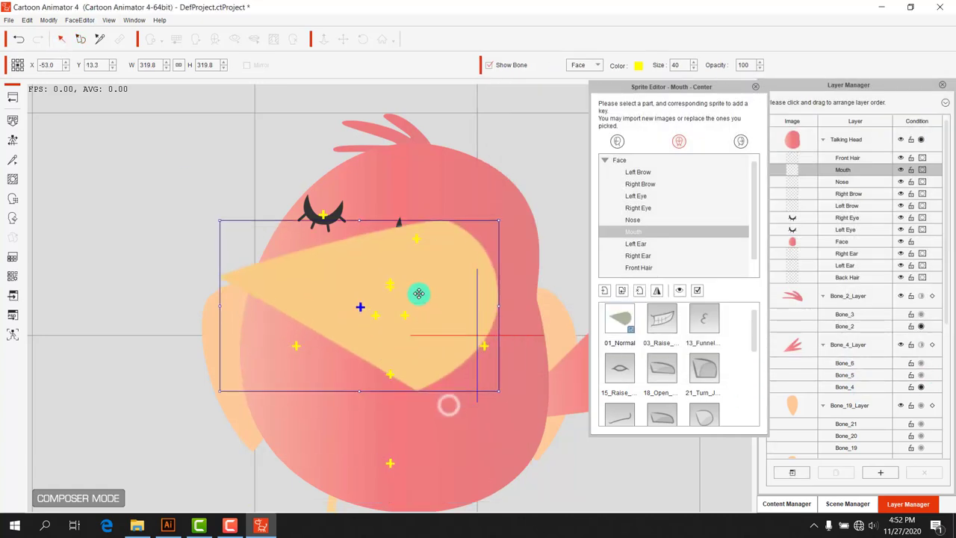
mouse_move(501, 395)
left_mouse_down()
mouse_move(368, 319)
mouse_move(356, 261)
mouse_move(342, 265)
left_mouse_up()
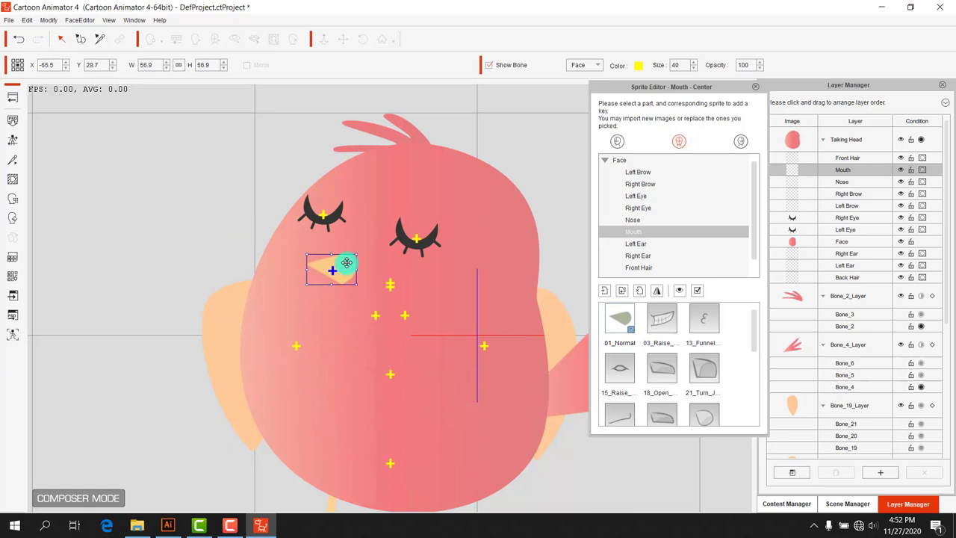
left_click(757, 88)
left_click(556, 330)
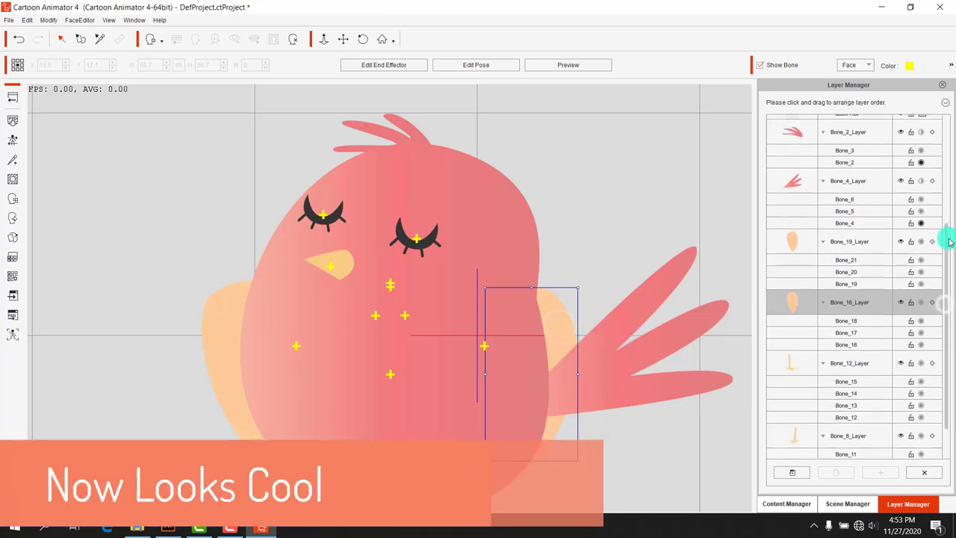
- Move Bone_16_Layer to the top of the layer order, putting the orange wing before the body
left_click_drag(951, 315, 945, 224)
left_click_drag(841, 411, 874, 155)
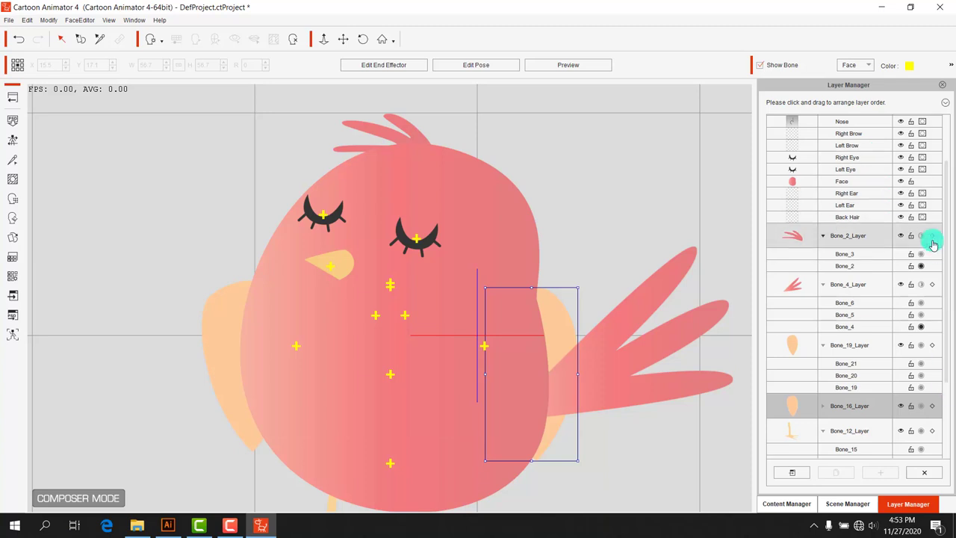
left_click(945, 103)
left_click(921, 171)
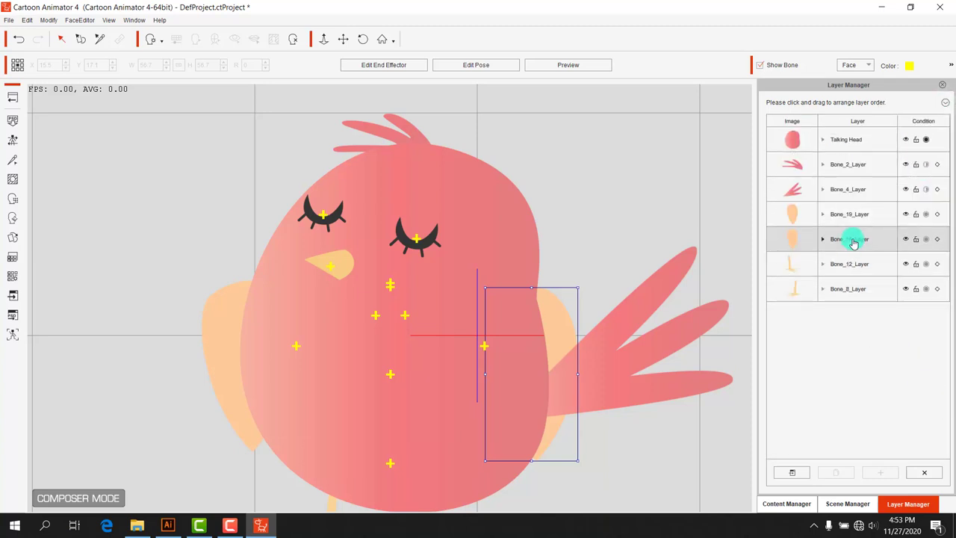
left_click_drag(850, 240, 861, 138)
left_click(612, 174)
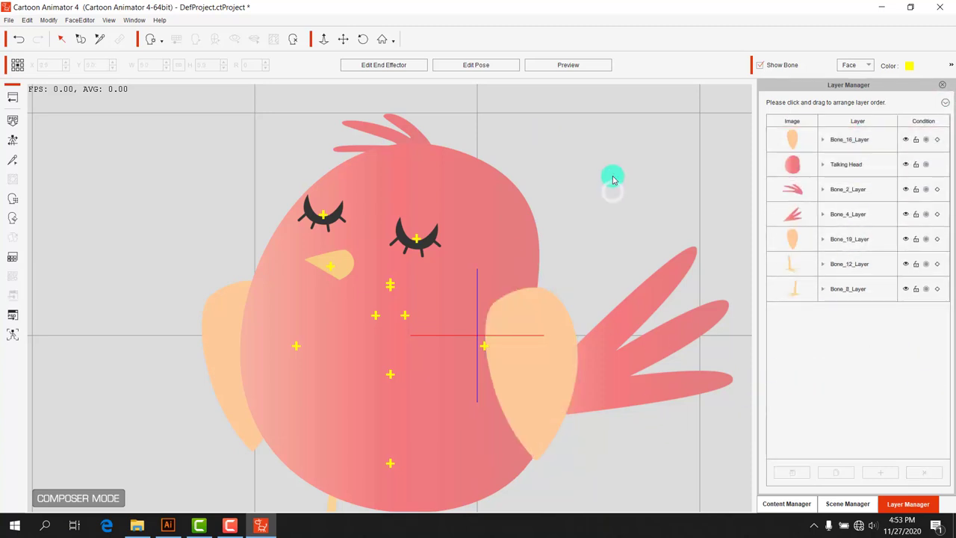
- Zoom out the canvas and select the bird's left and right wings
scroll(672, 431, "down", 2)
scroll(610, 372, "down", 2)
scroll(611, 380, "down", 1)
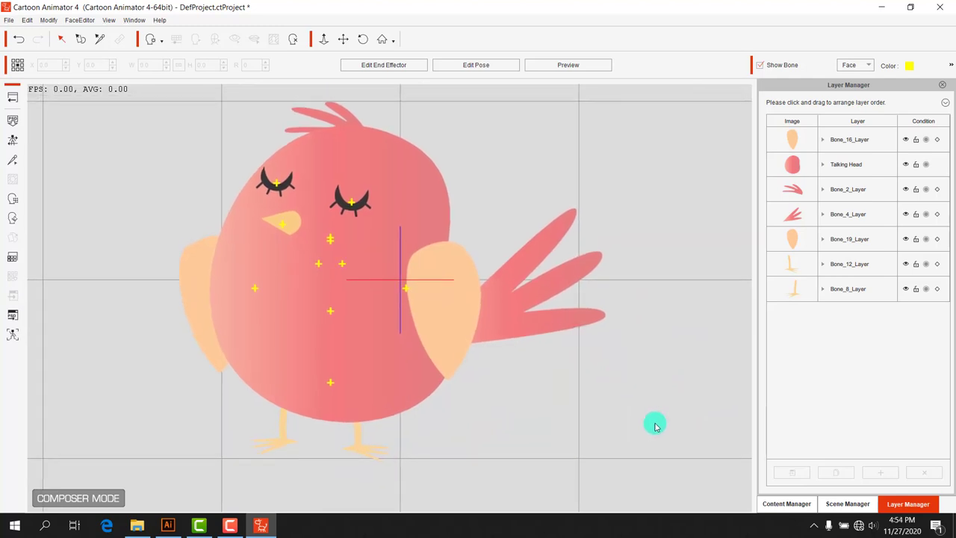
left_click(202, 296)
left_click(442, 301)
- Show Body bones, test-bend the right wing bone in Preview, then expand the Talking Head layer
left_click(857, 65)
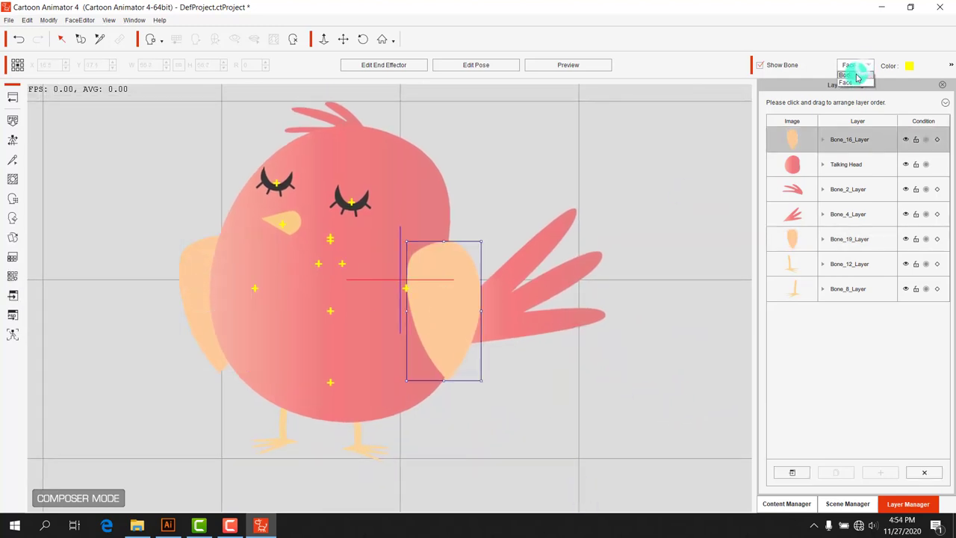
left_click(852, 76)
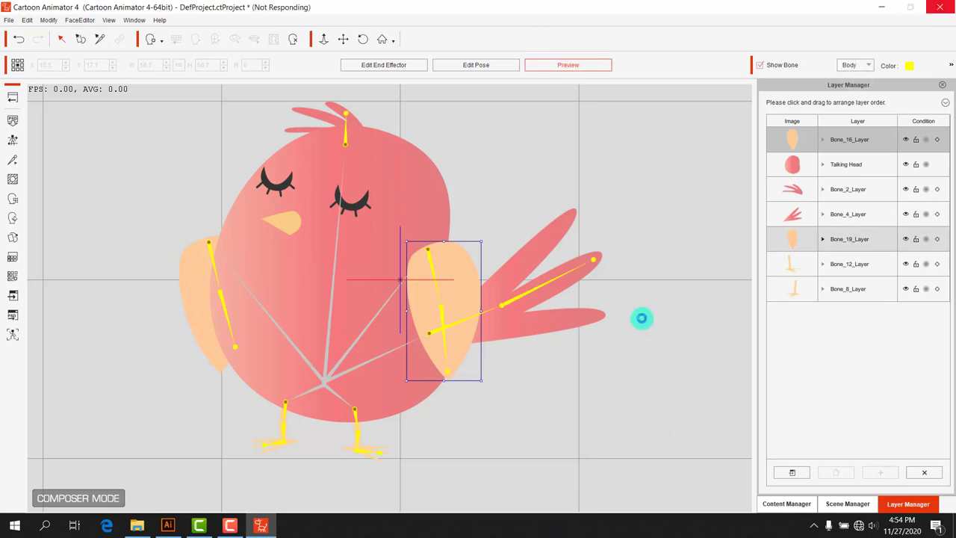
left_click_drag(465, 310, 460, 222)
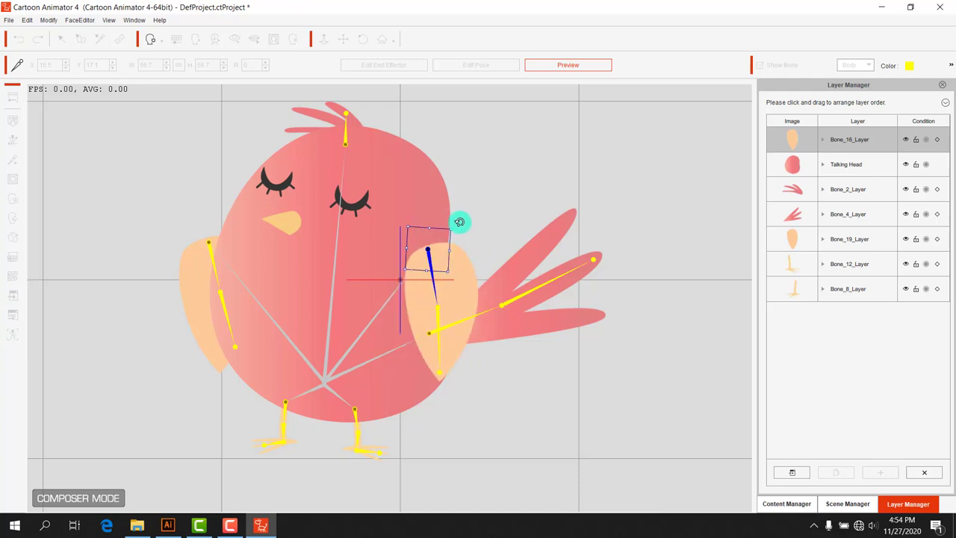
left_click(564, 69)
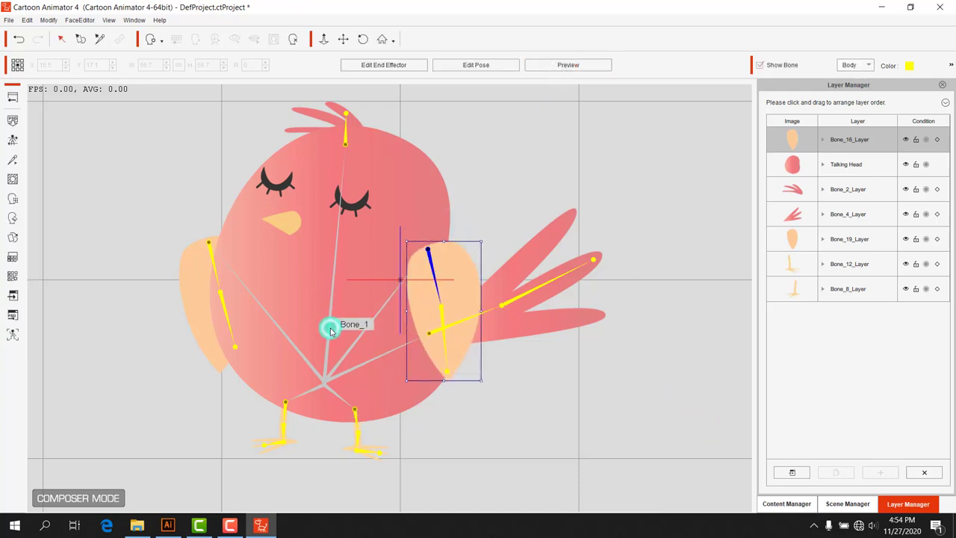
left_click(865, 170)
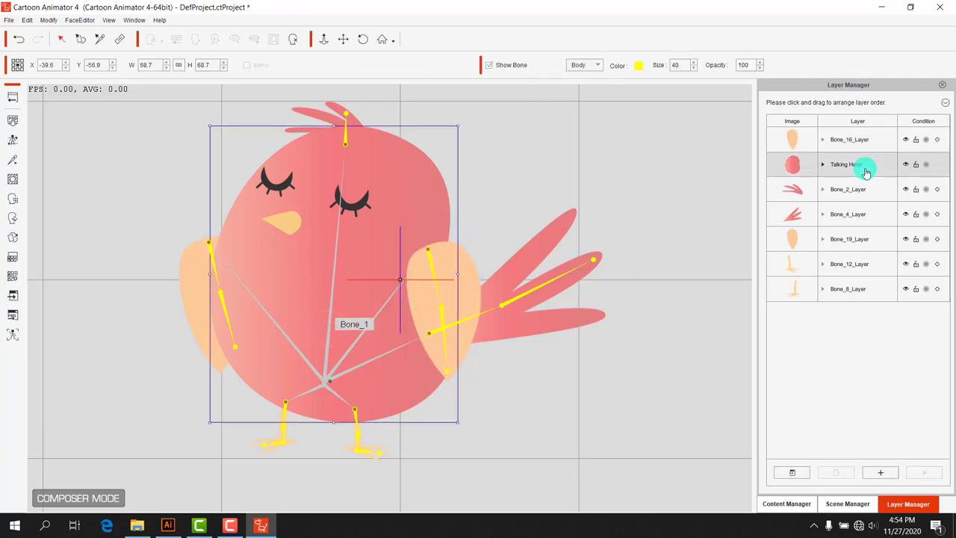
left_click(823, 164)
- Import shape.png as a new sprite into the Face sub-layer
left_click(851, 270)
left_click(881, 472)
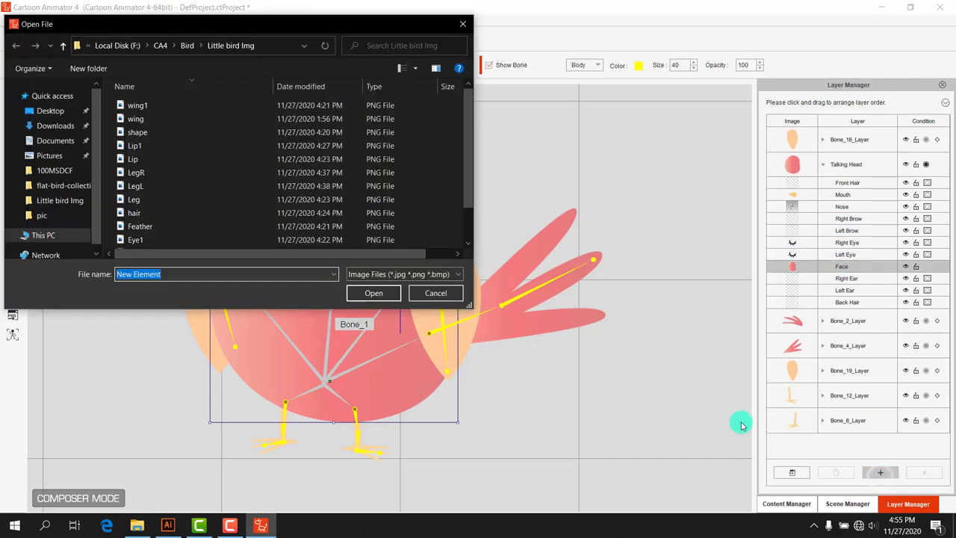
left_click(168, 199)
left_click(163, 133)
left_click(374, 296)
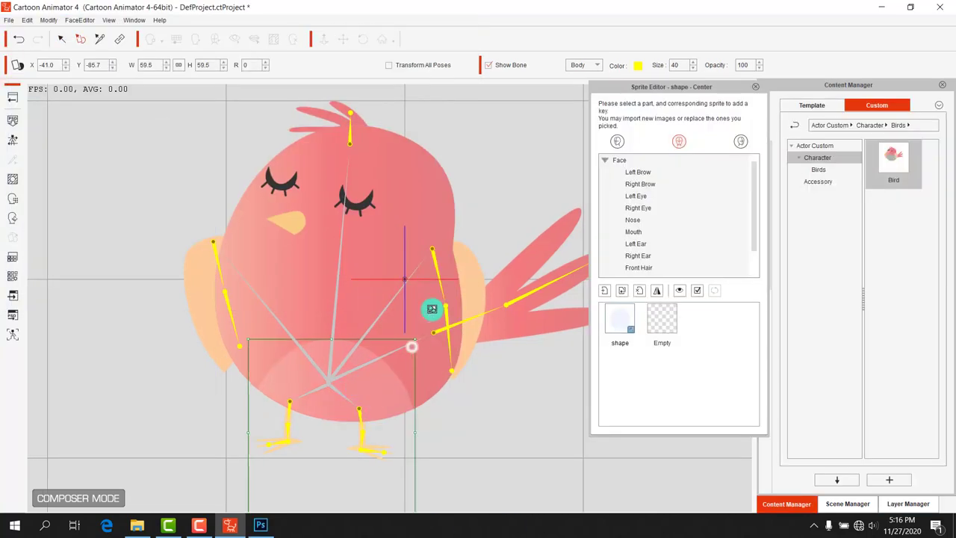
- Enlarge the shape to 95.9 over the lower belly and close the Sprite Editor
left_click_drag(415, 341, 453, 272)
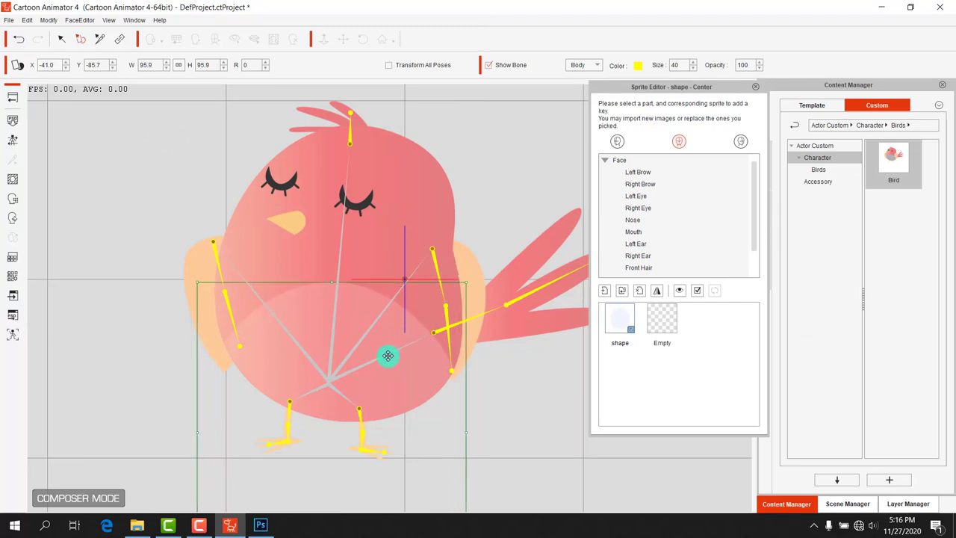
left_click_drag(387, 355, 390, 369)
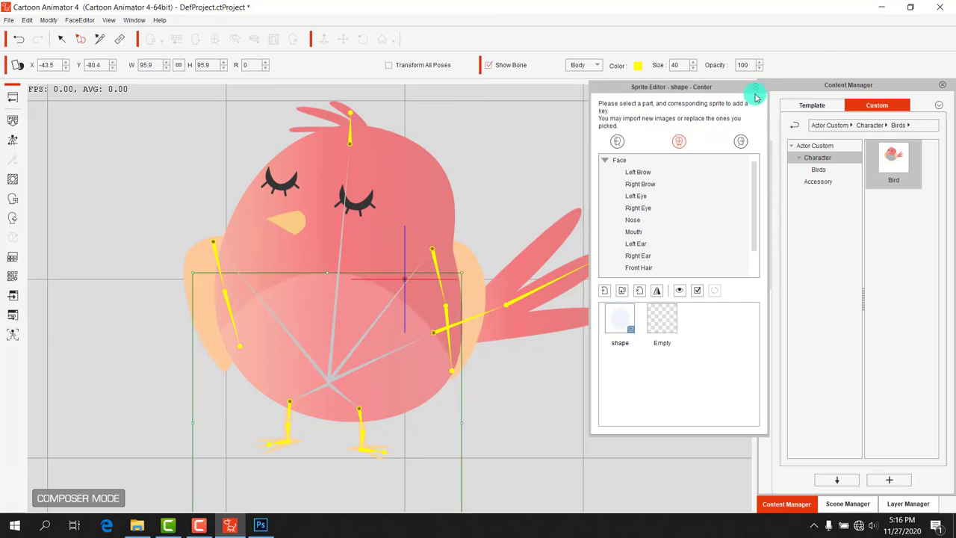
left_click(606, 498)
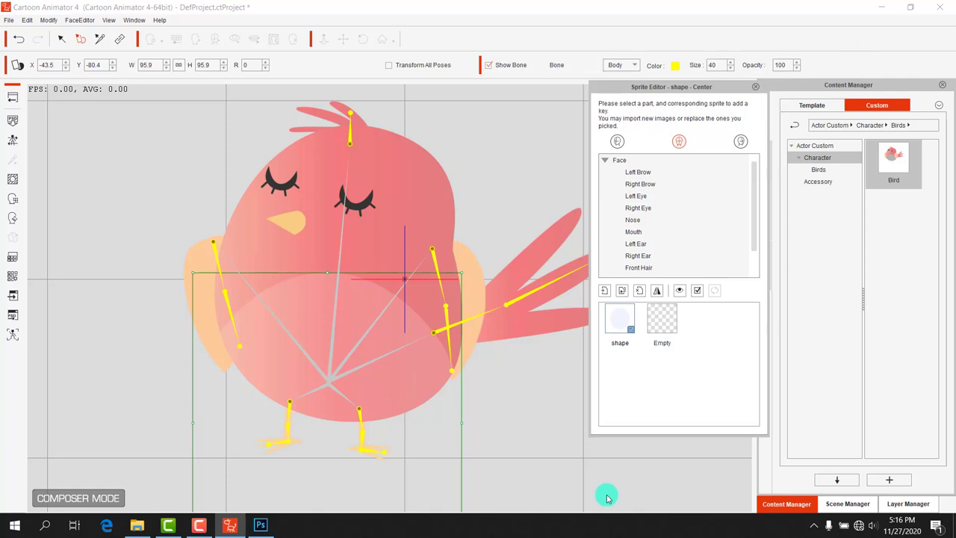
left_click(606, 497)
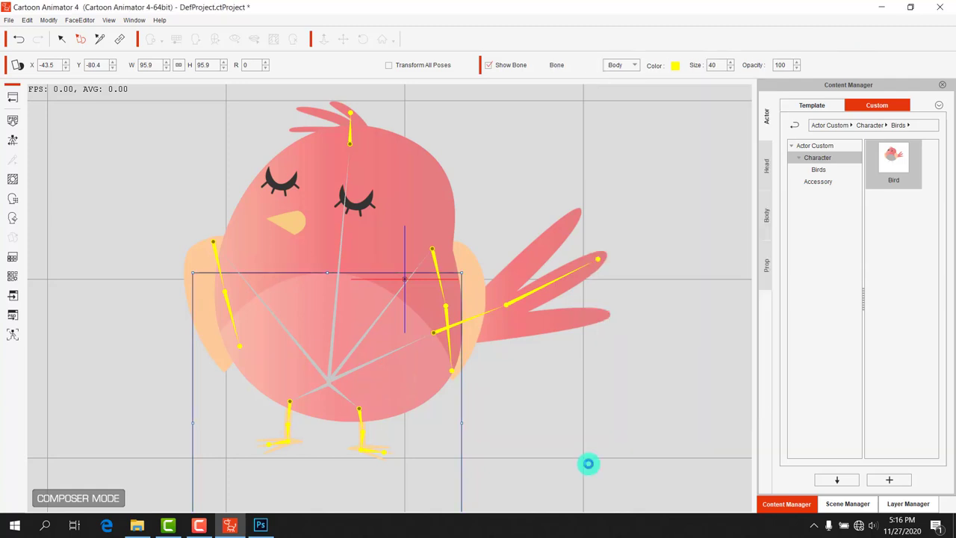
- Collapse Talking Head and drag the right wing's Bone_16_Layer above it in the Layer Manager
left_click(918, 507)
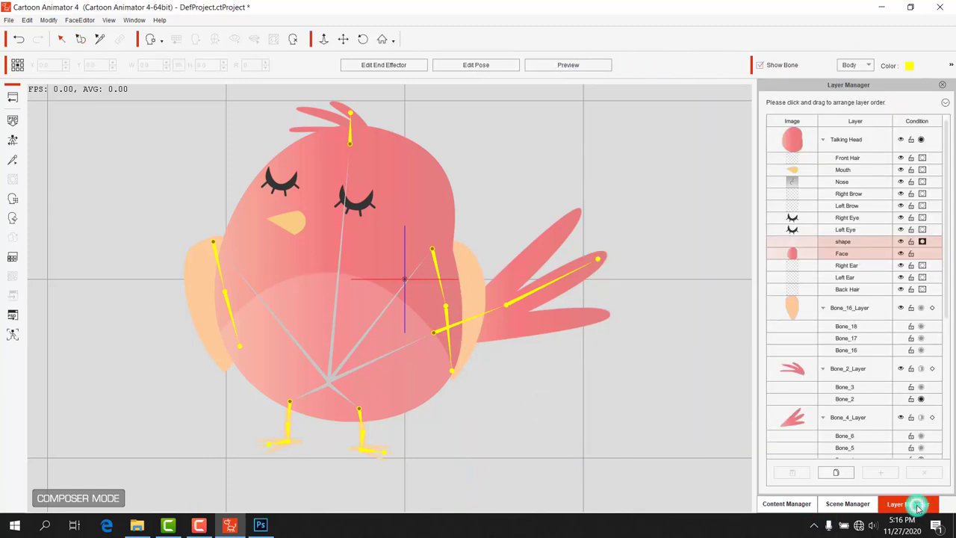
left_click(467, 274)
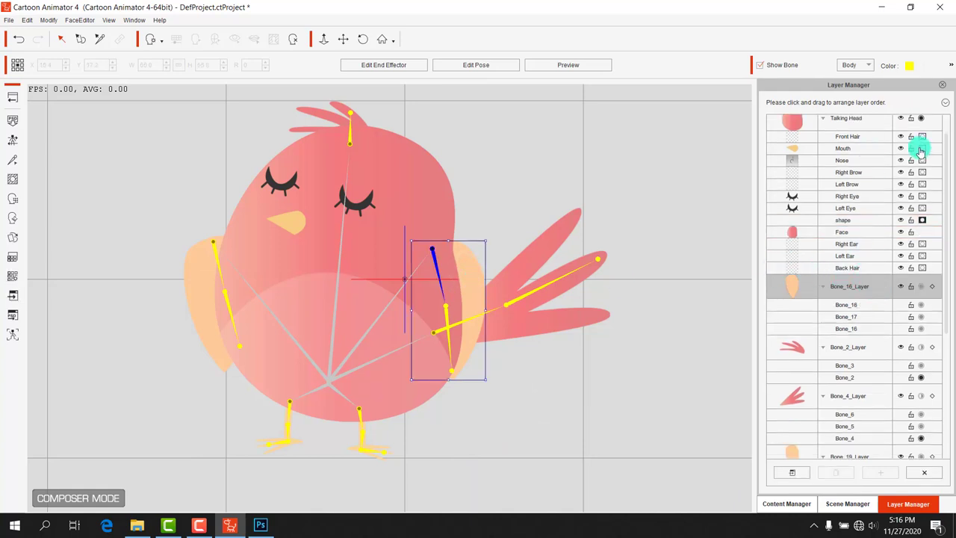
scroll(943, 153, "up", 1)
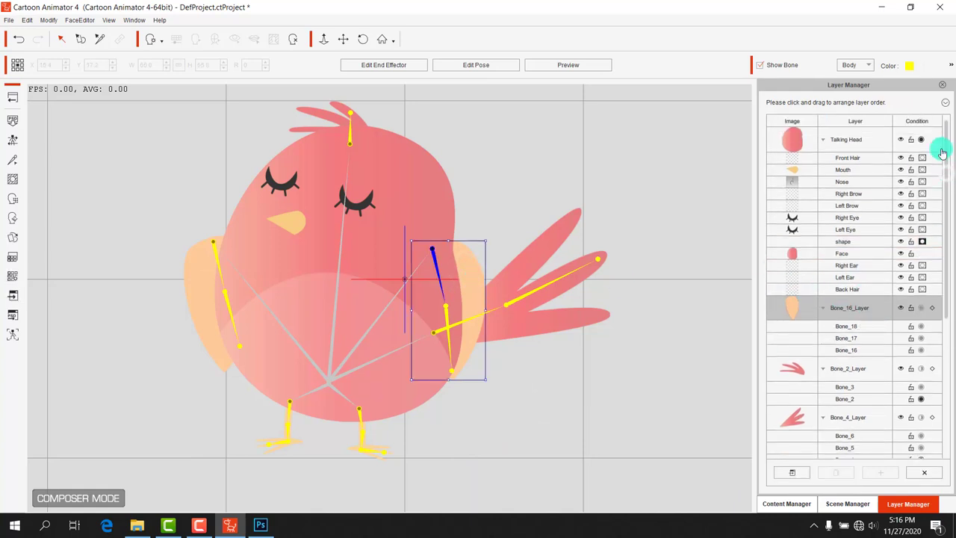
left_click(823, 142)
left_click(469, 287)
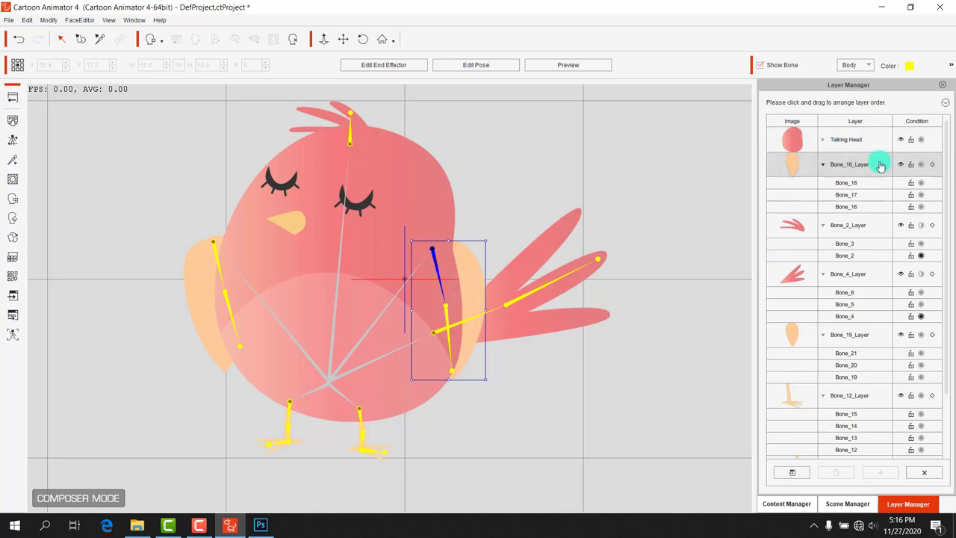
left_click_drag(876, 162, 868, 133)
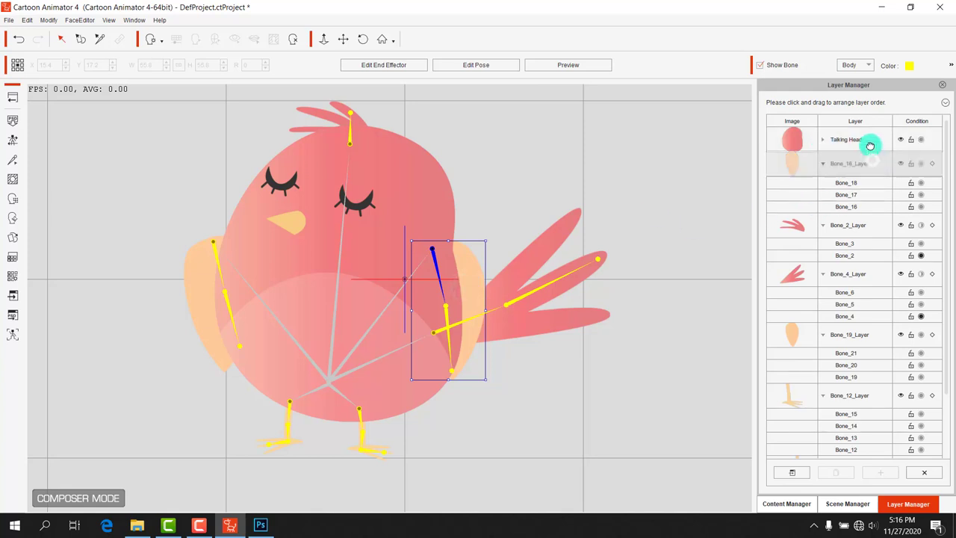
left_click(613, 412)
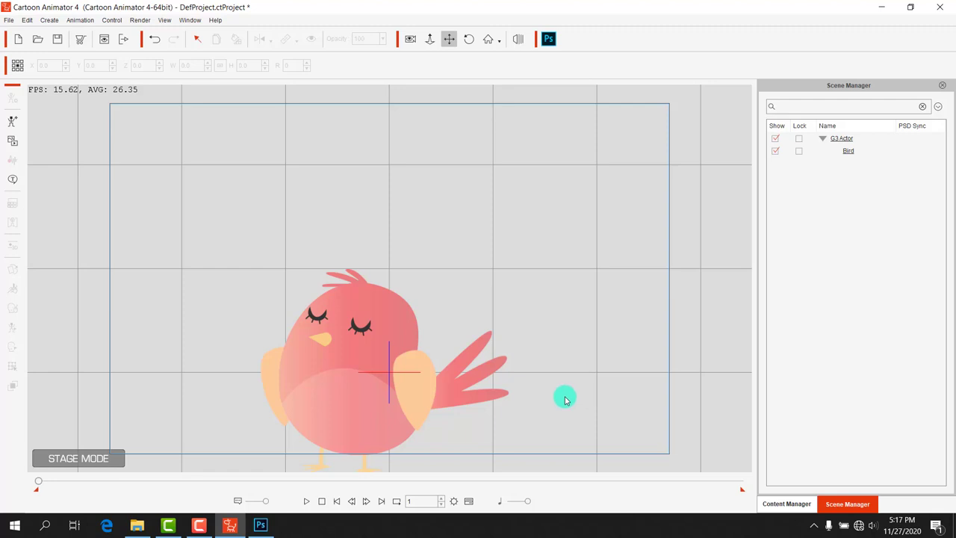
- Select the Bird actor and switch it into Composer rig-editing mode
left_click_drag(557, 384, 546, 271)
left_click(848, 150)
left_click(12, 98)
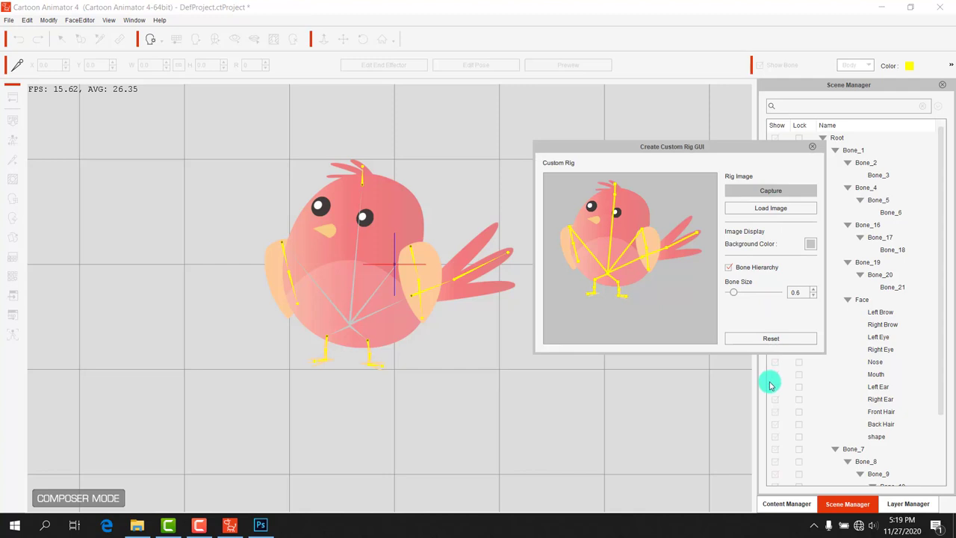
- Close the Create Custom Rig GUI window and go back to Stage mode
left_click(816, 148)
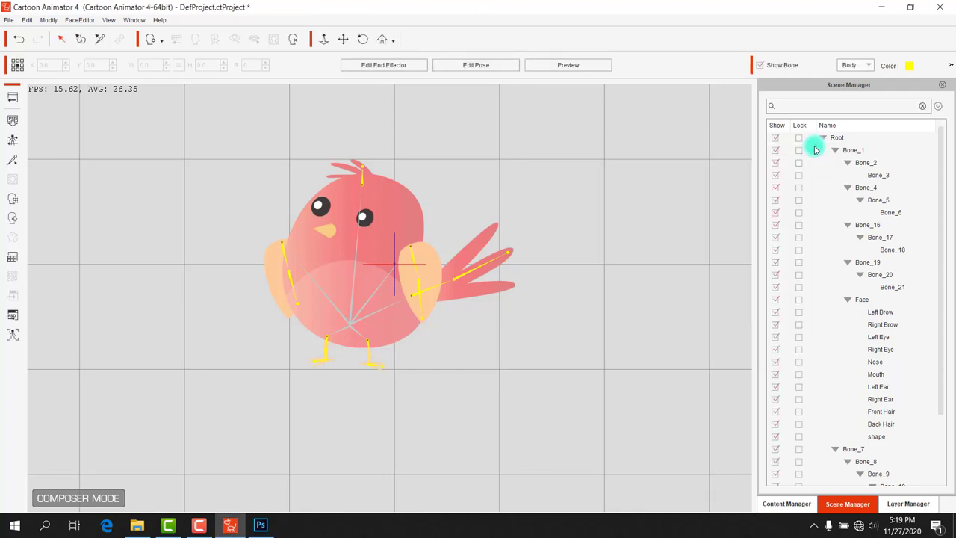
left_click(17, 97)
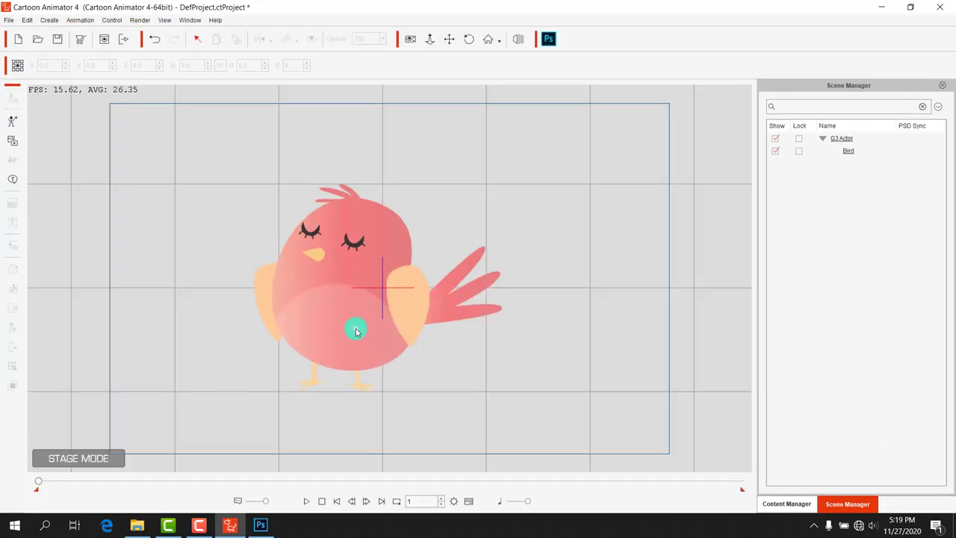
- Select the bird and set both Left Eye and Right Eye face sprites to Normal
left_click(356, 331)
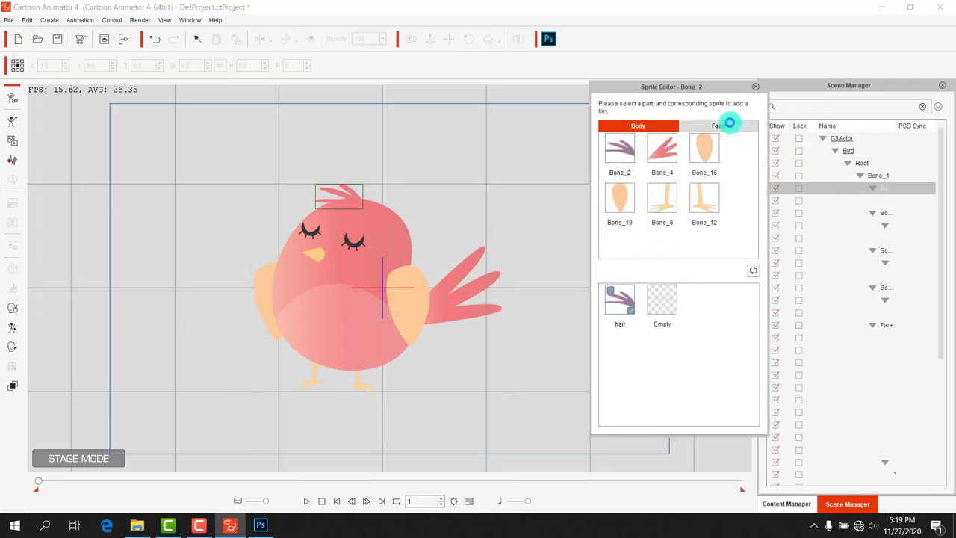
left_click(730, 123)
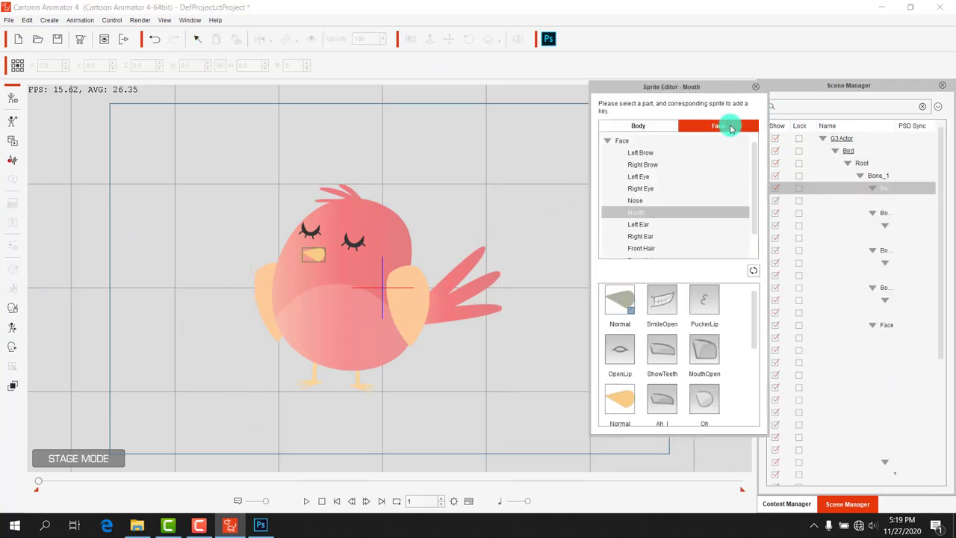
left_click(643, 176)
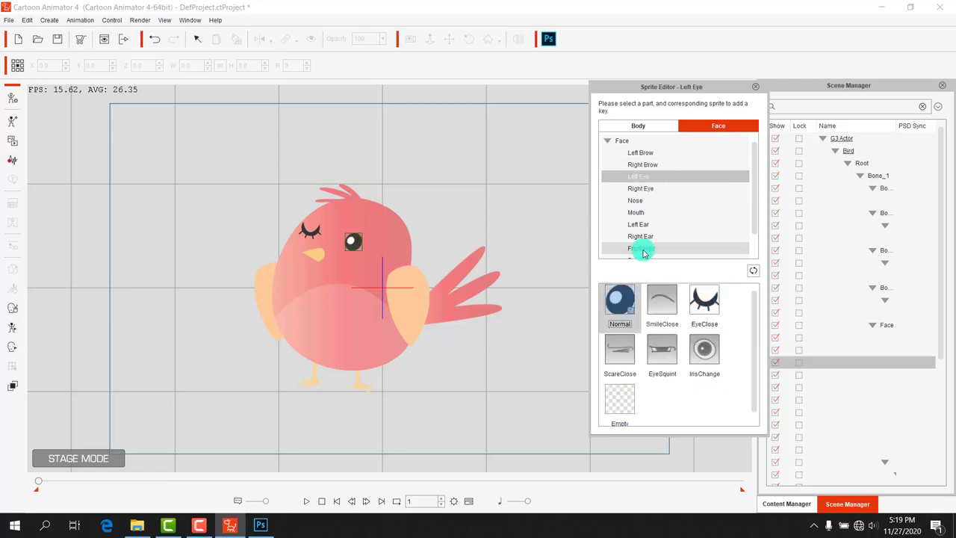
left_click(650, 188)
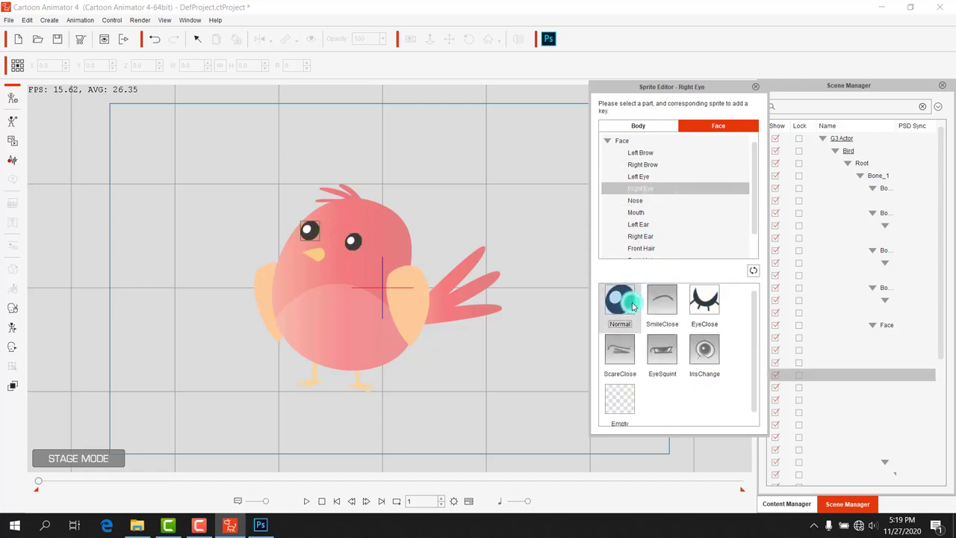
left_click(756, 87)
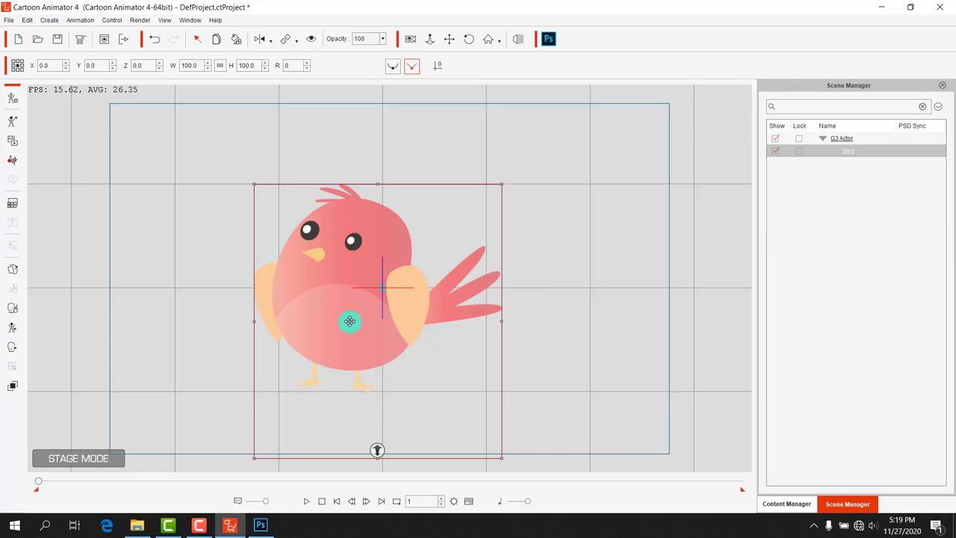